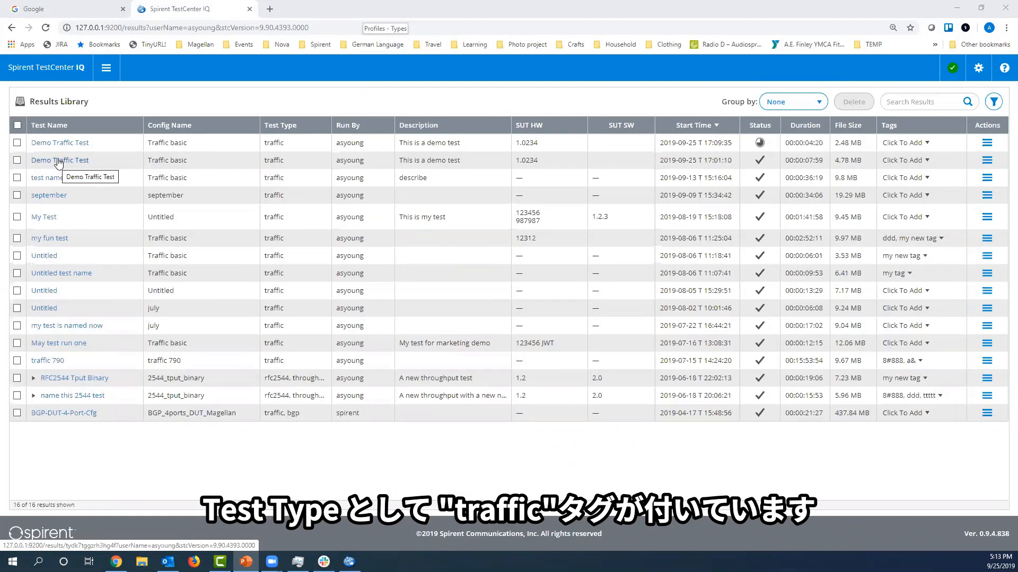
Open the completed Demo Traffic Test results and look through the Recommended, System Defined and User Defined groups of the Profile Library.
left_click(59, 161)
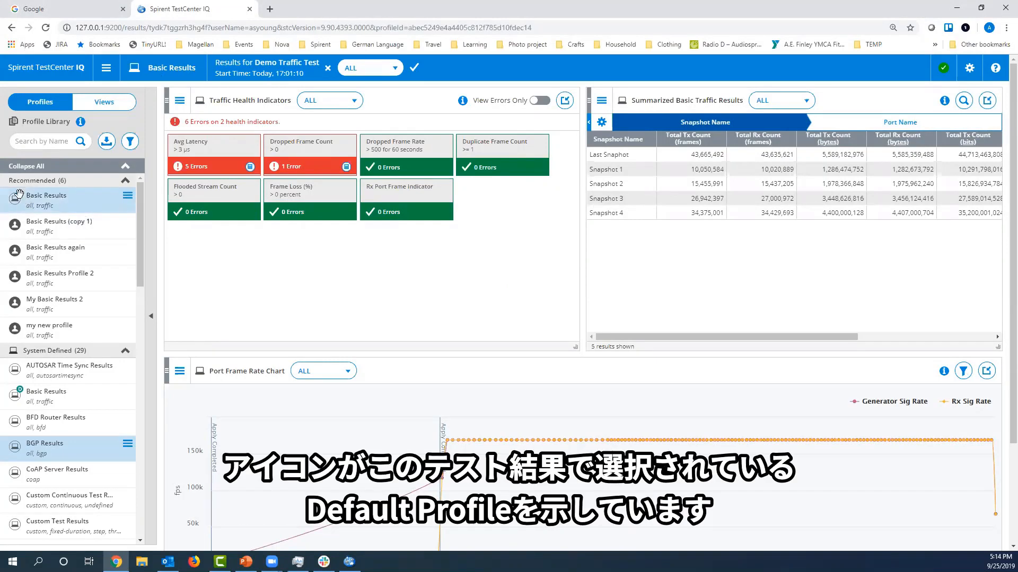
mouse_move(20, 195)
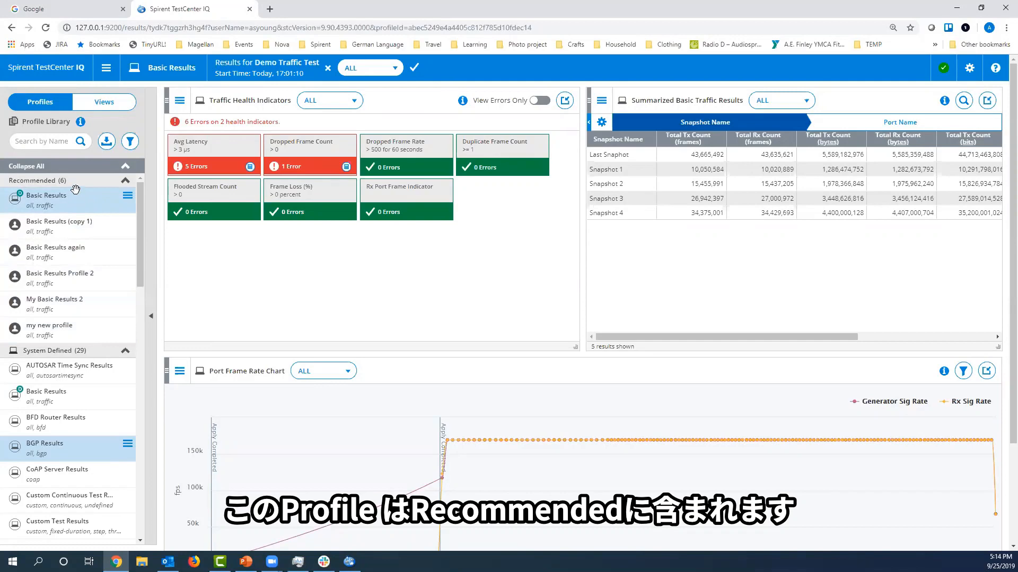
left_click(77, 181)
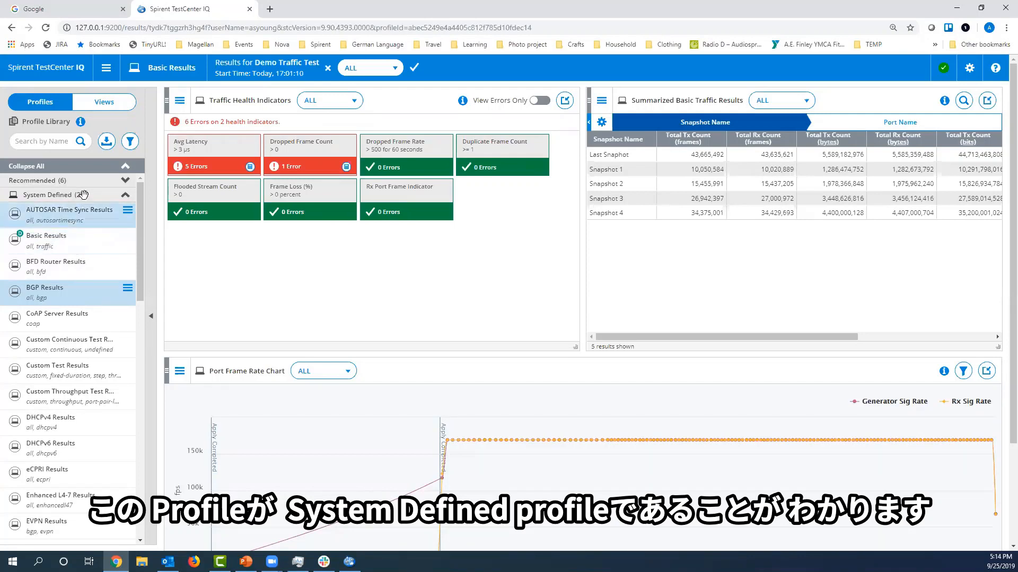
mouse_move(20, 239)
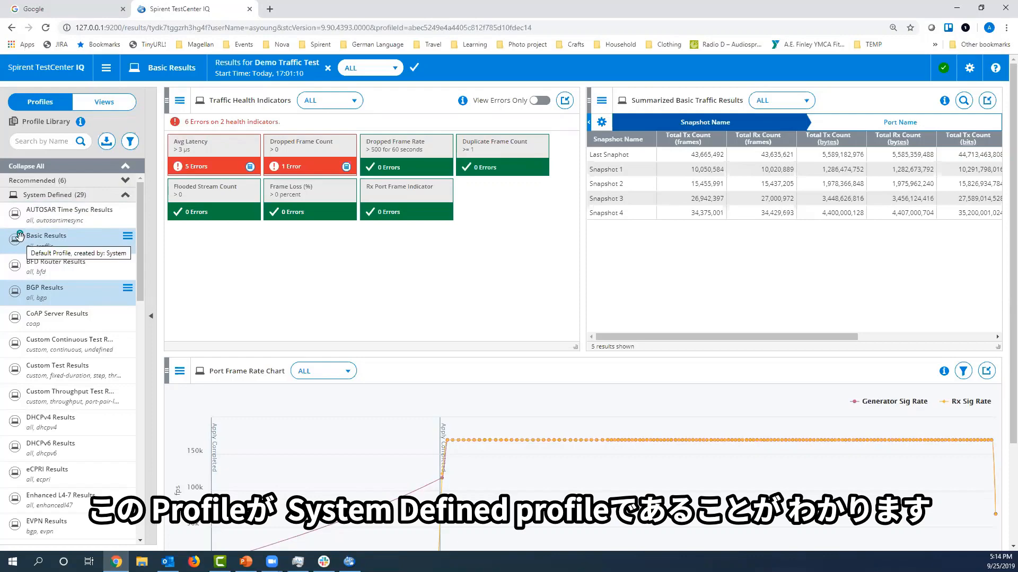
left_click(69, 196)
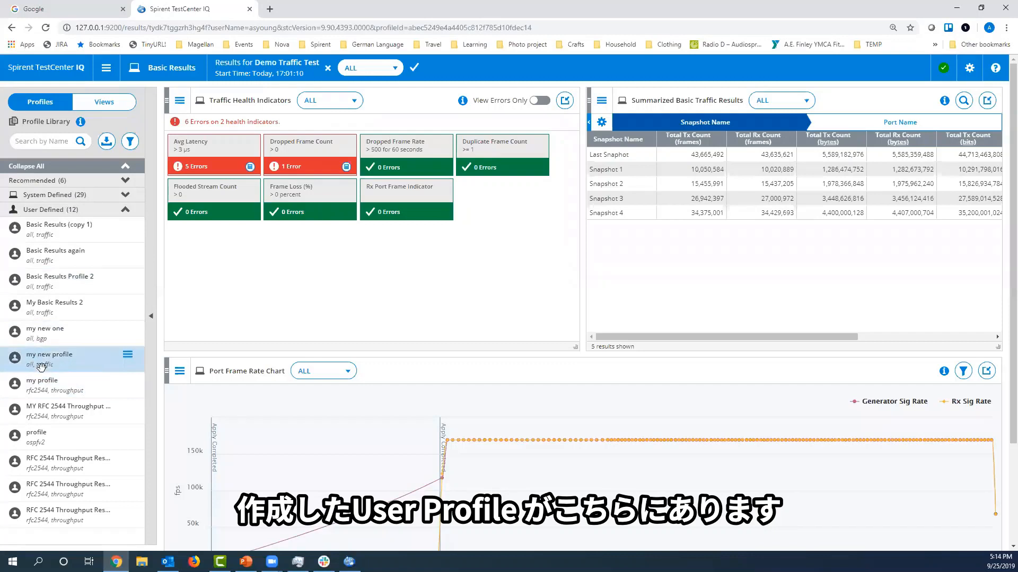
left_click(82, 199)
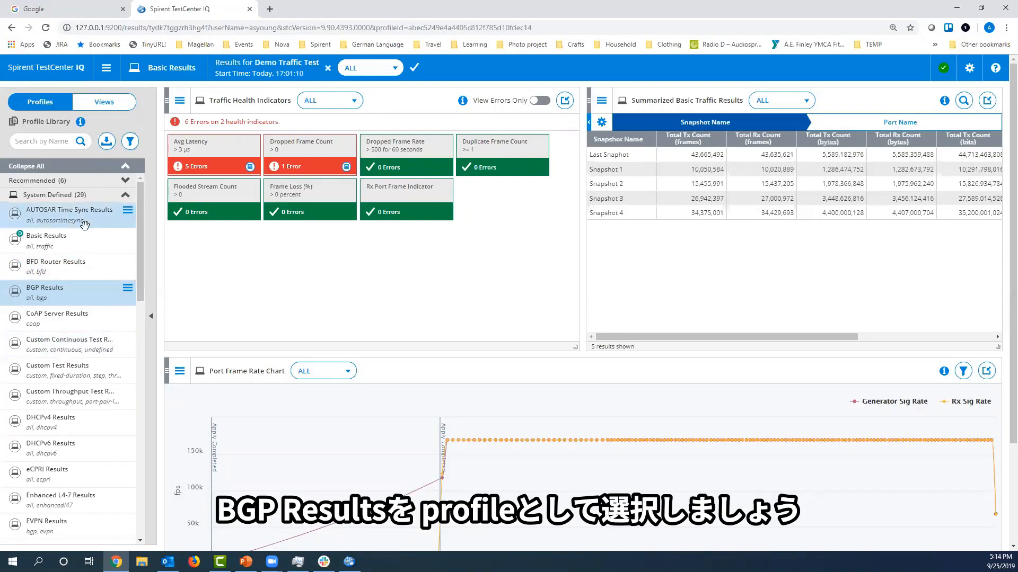
Filter the Profile Library by the bgp test type and apply the BGP Results profile to the test results.
left_click(130, 141)
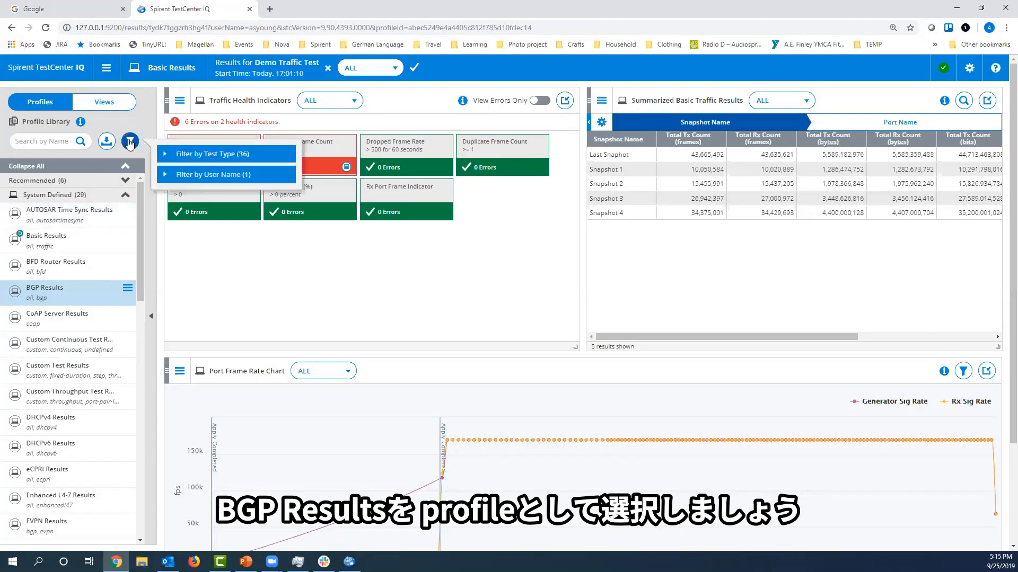
left_click(166, 154)
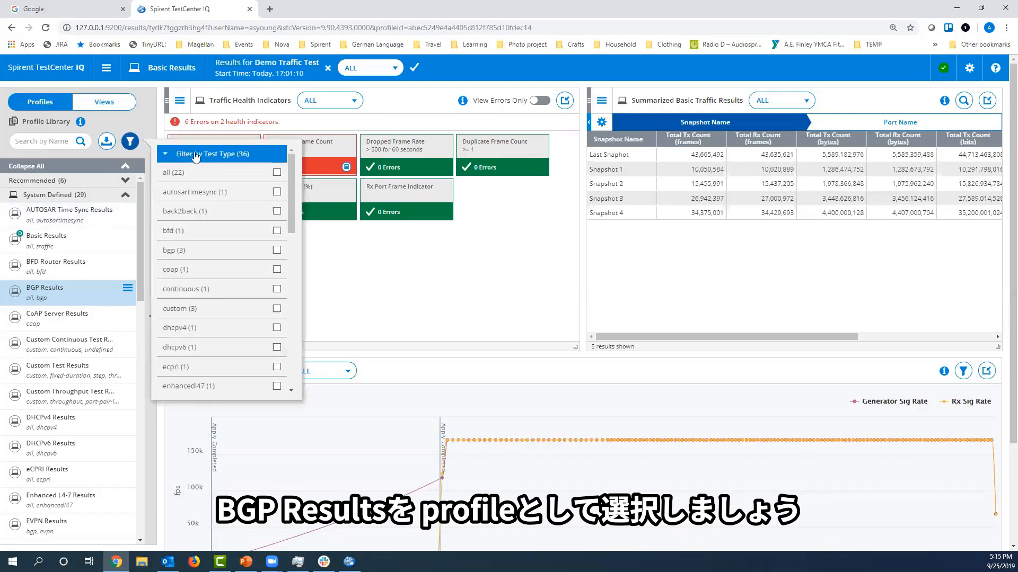
left_click(276, 251)
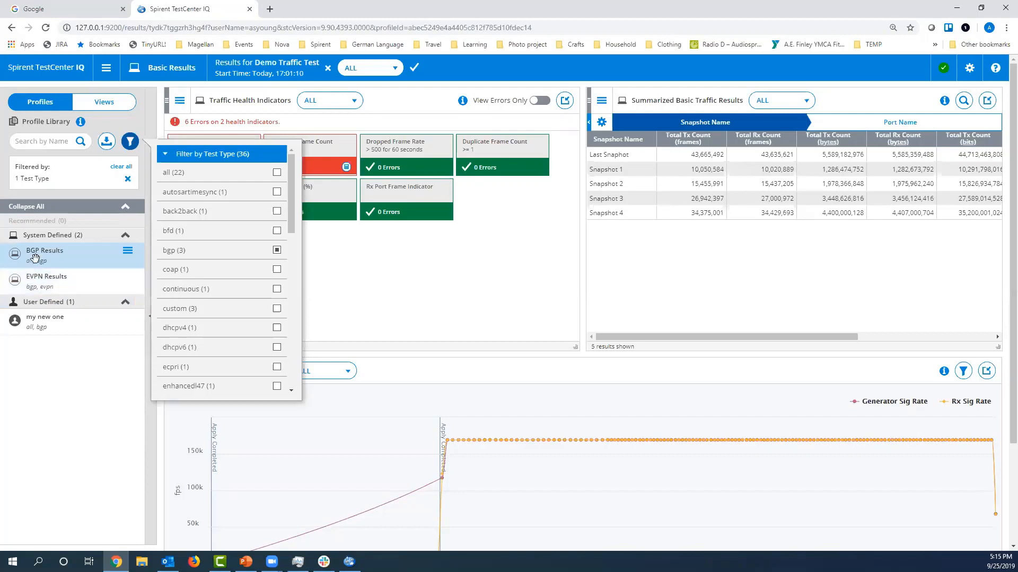
mouse_move(36, 259)
left_mouse_down()
mouse_move(319, 264)
mouse_move(555, 393)
mouse_move(530, 408)
mouse_move(443, 349)
mouse_move(441, 316)
left_mouse_up()
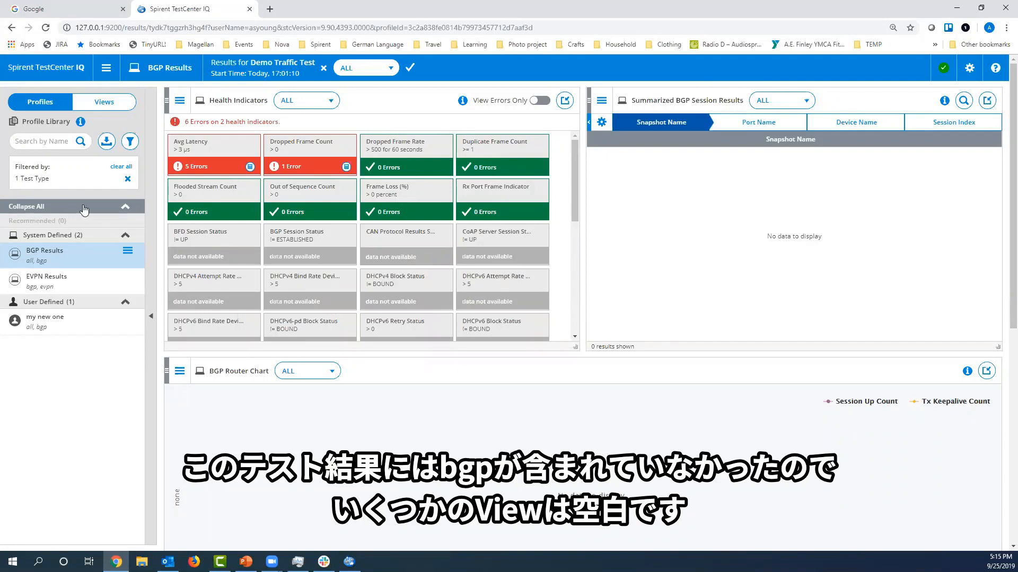
Add the Basic Traffic Results table from the View Library above the Health Indicators view.
left_click(96, 109)
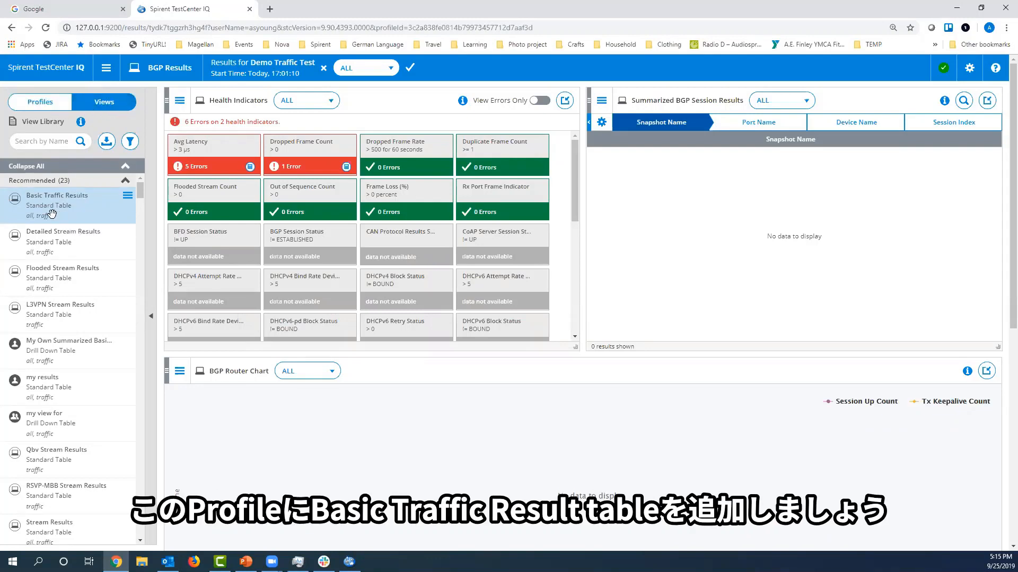
mouse_move(51, 214)
left_mouse_down()
mouse_move(250, 195)
mouse_move(403, 159)
mouse_move(481, 106)
left_mouse_up()
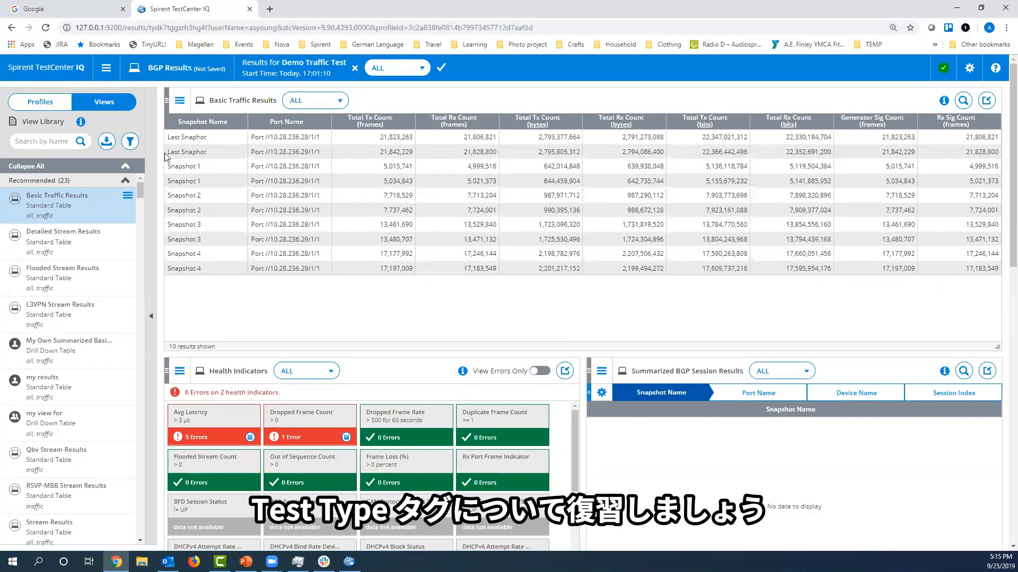
Return to the Results Library, discarding the unsaved profile changes, and widen the Test Type column to show its full tags.
left_click(109, 78)
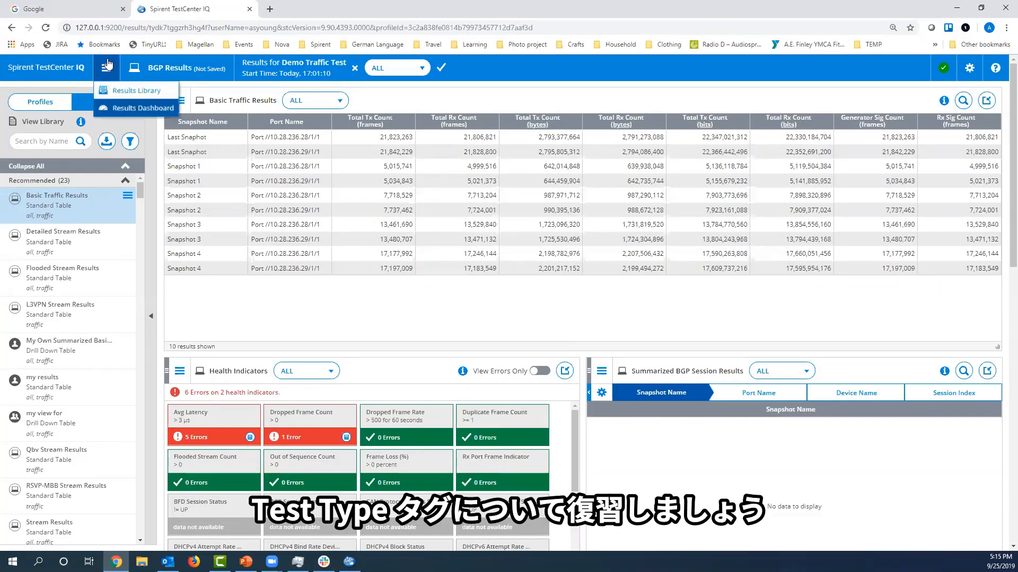
left_click(116, 90)
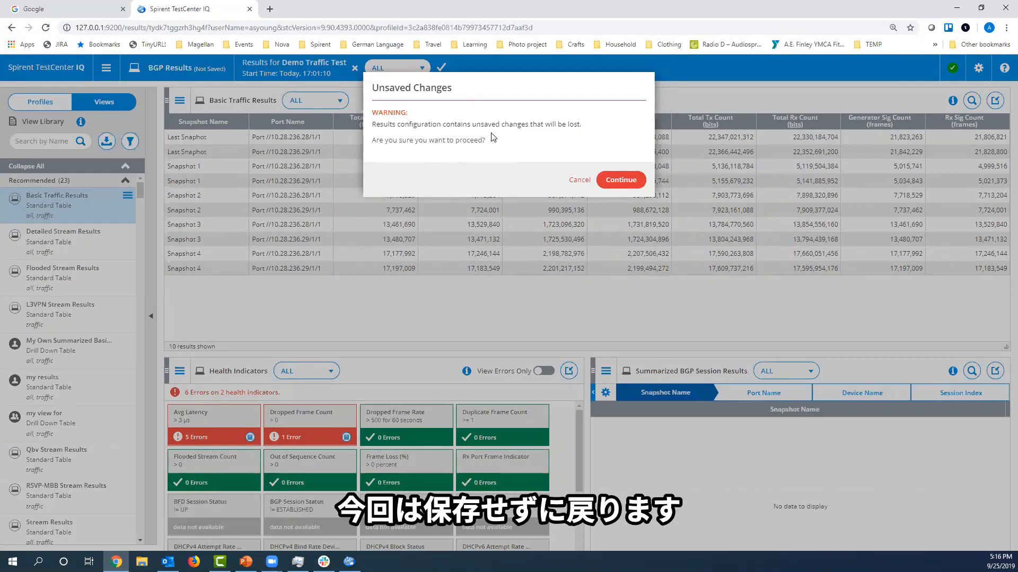
left_click(623, 179)
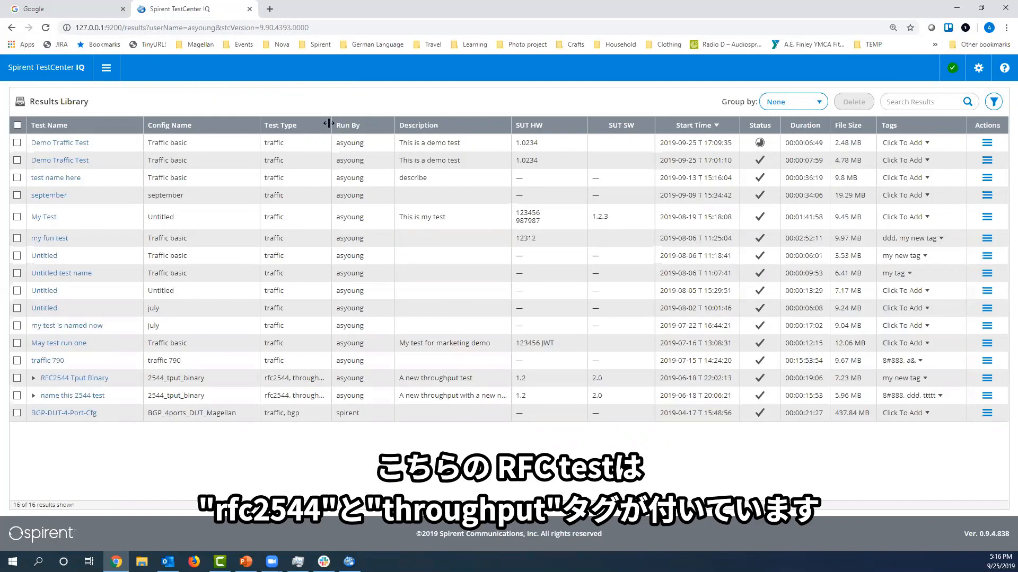
left_click_drag(332, 126, 342, 126)
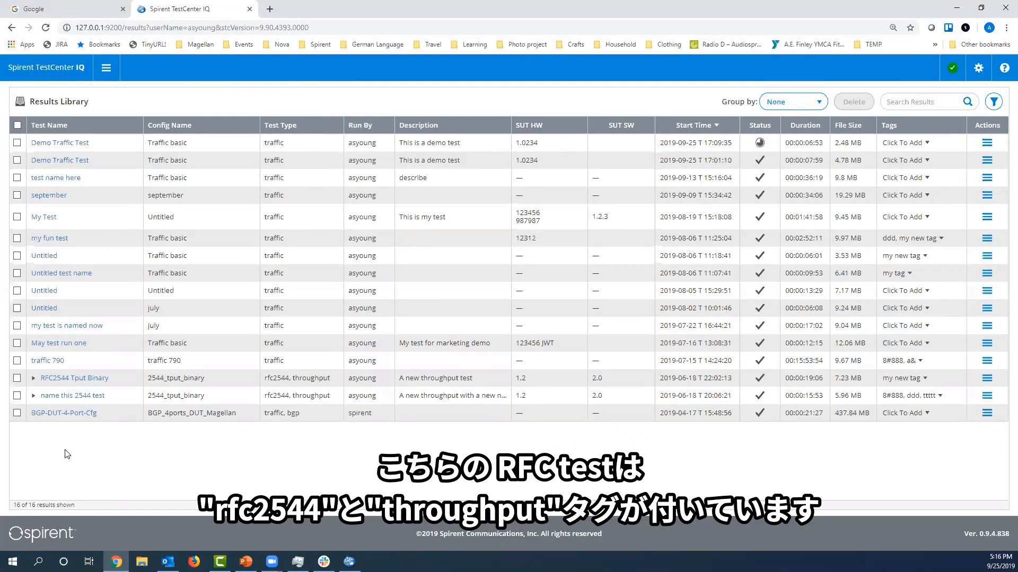
Open the BGP-DUT-4-Port-Cfg results and move the Summarized BGP Session Results view to the row below the Health Indicators.
left_click(47, 413)
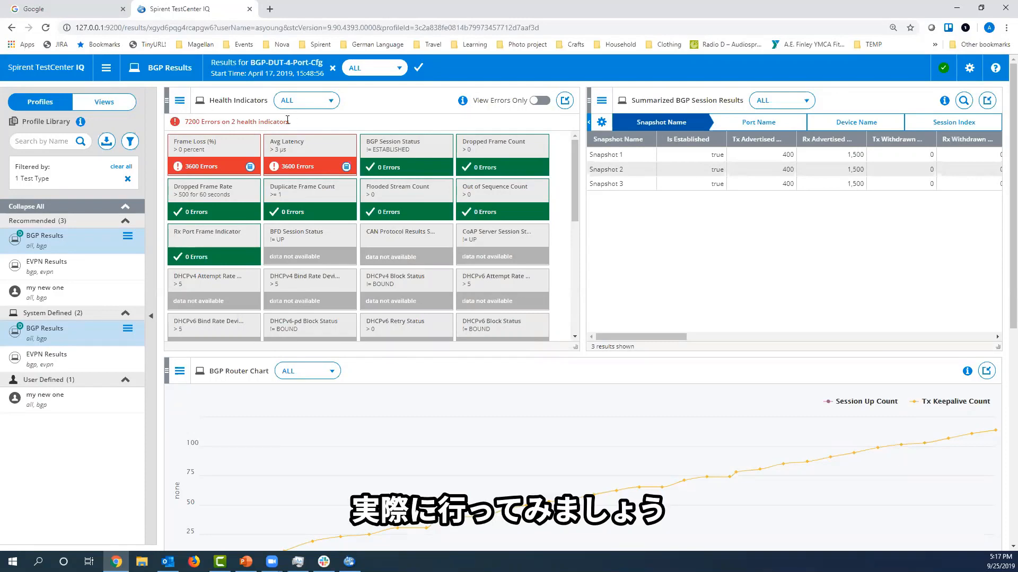
left_click(463, 100)
left_click_drag(589, 100, 172, 374)
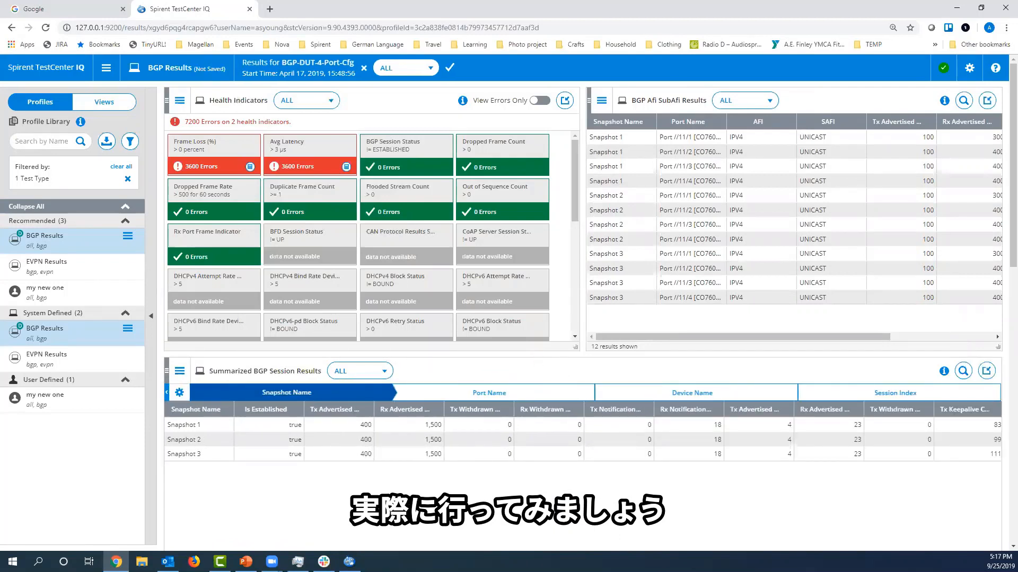
Open the Results Library in a new browser tab and dismiss the welcome message, setting it not to show again.
left_click(105, 68)
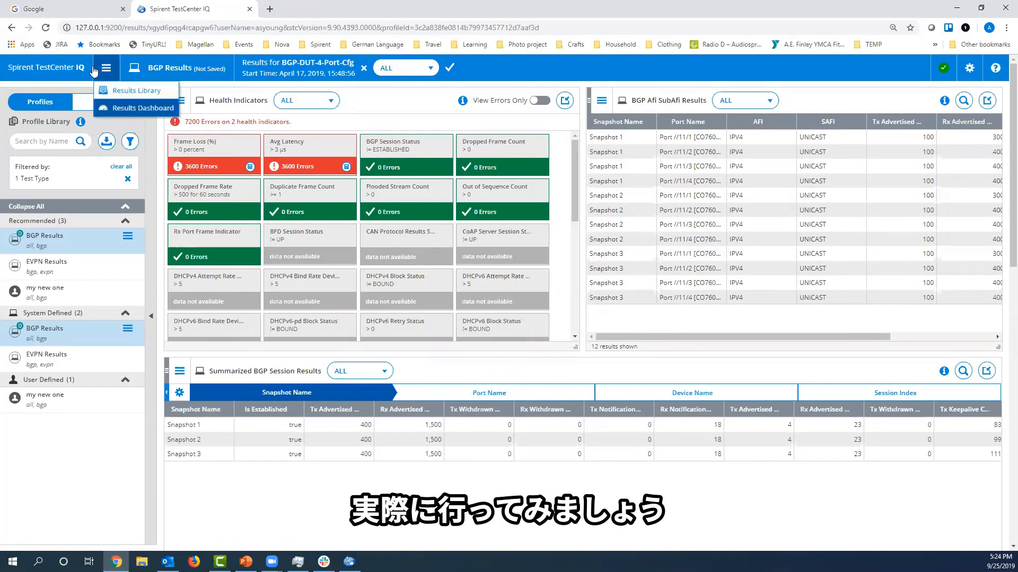
right_click(119, 94)
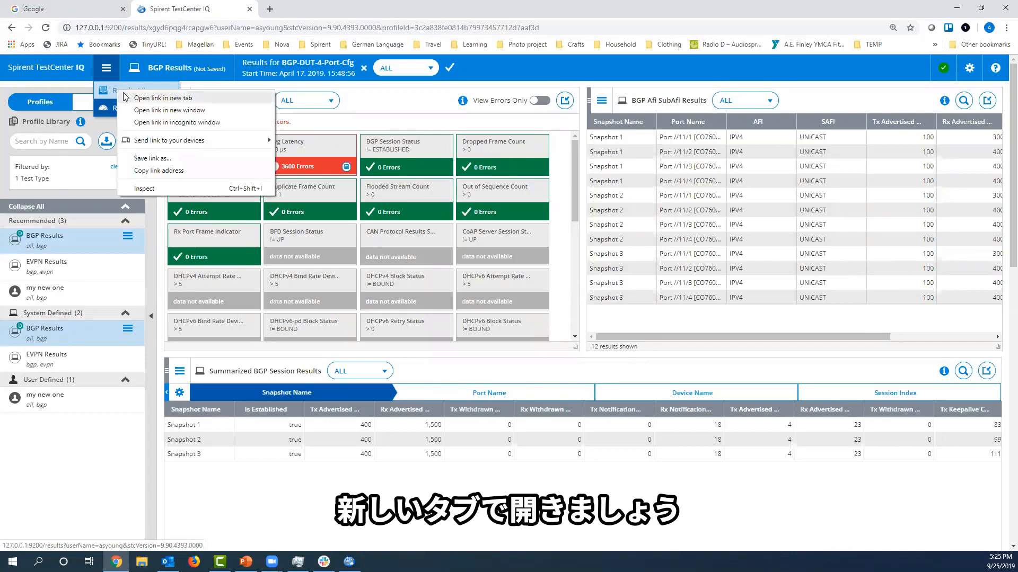
left_click(159, 98)
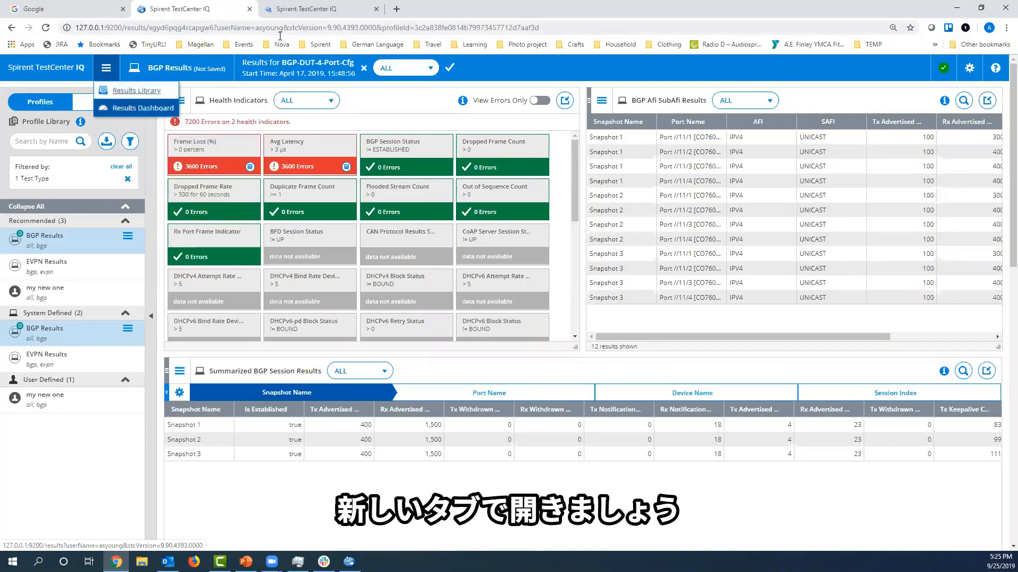
left_click(304, 9)
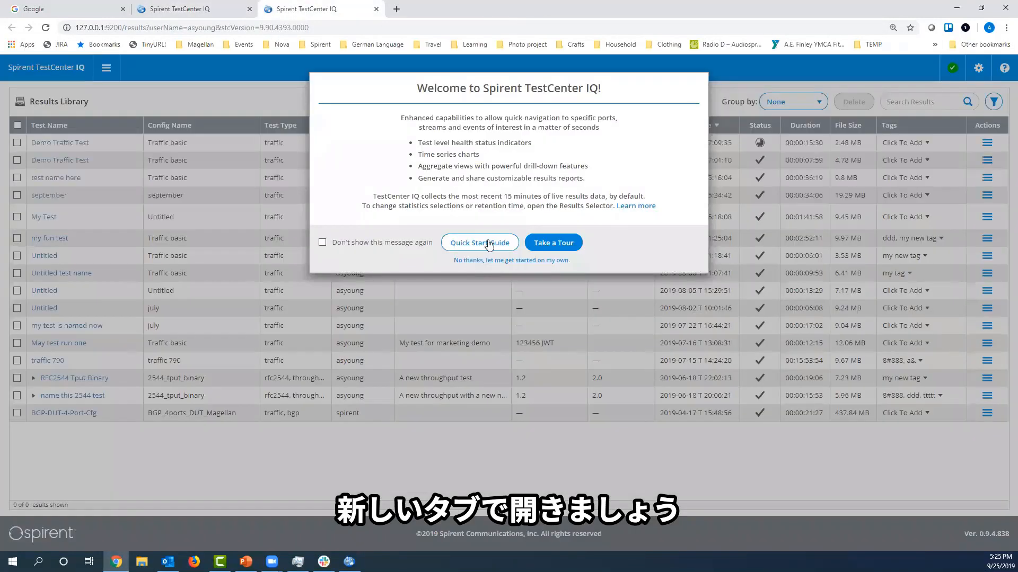
left_click(322, 243)
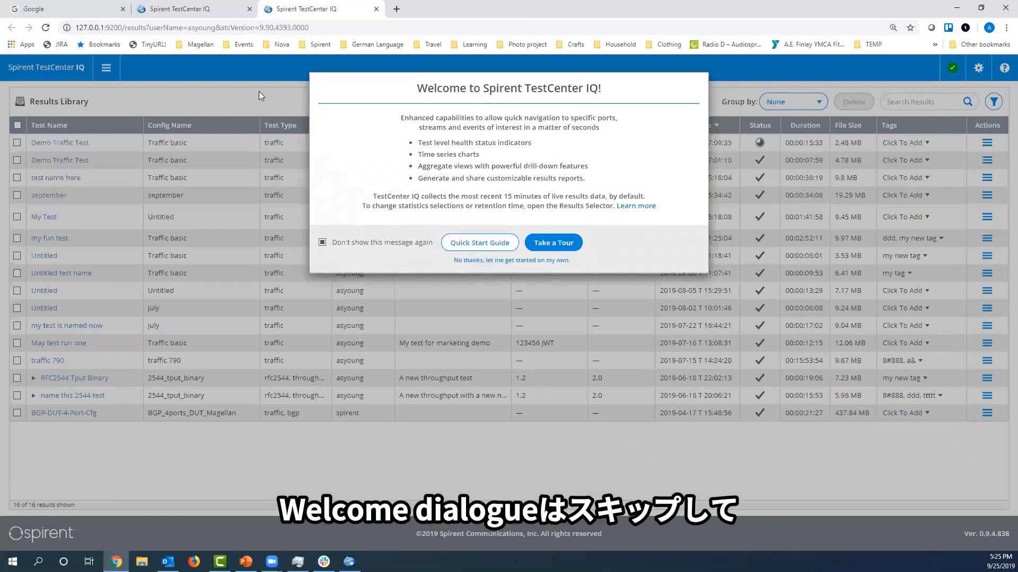
left_click(537, 261)
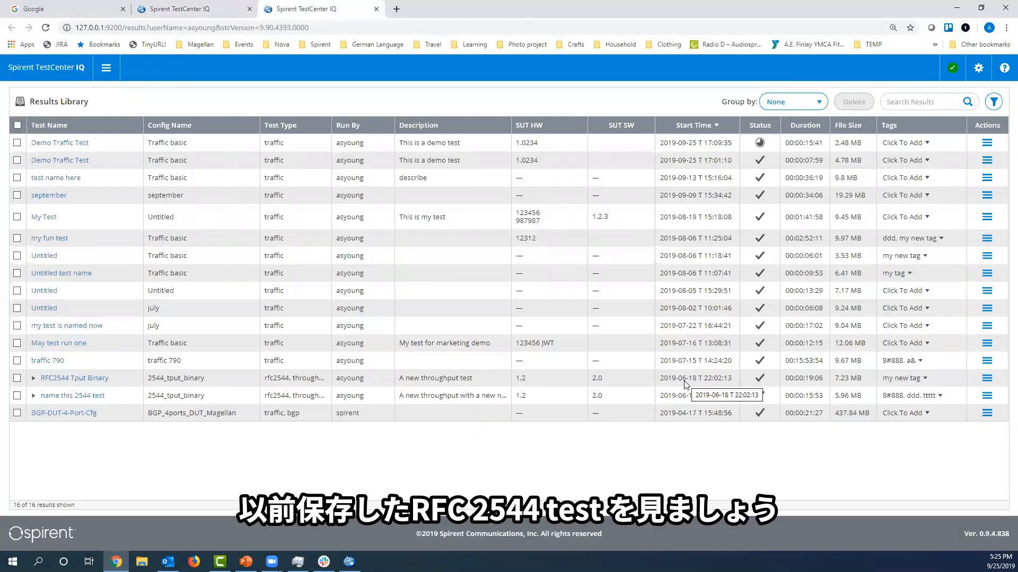
Open the RFC2544 Tput Binary results and move the Throughput Per Load Size Iteration Summary Results view beside the Port Frame Rate Chart.
left_click(73, 377)
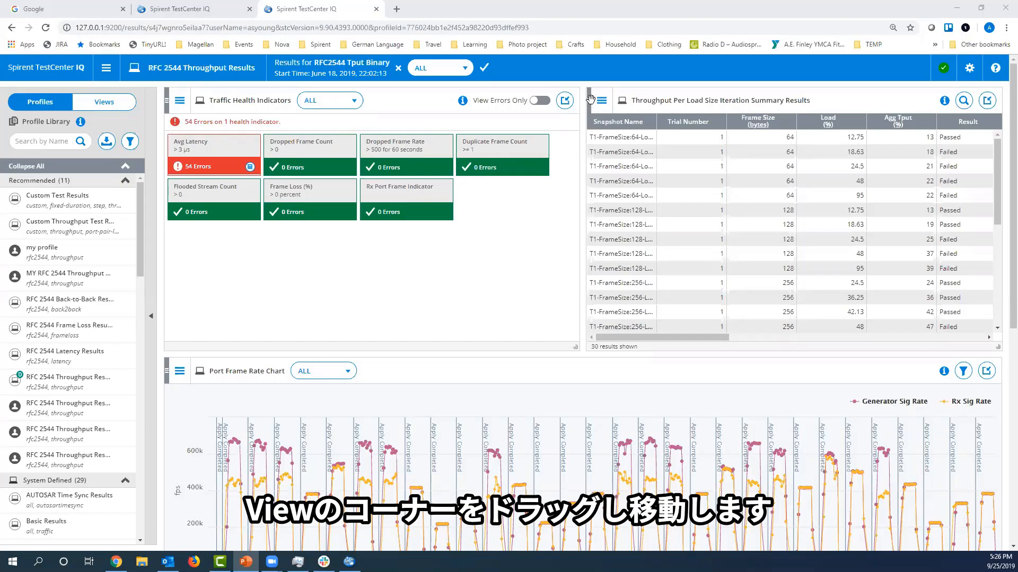
left_click_drag(589, 98, 587, 375)
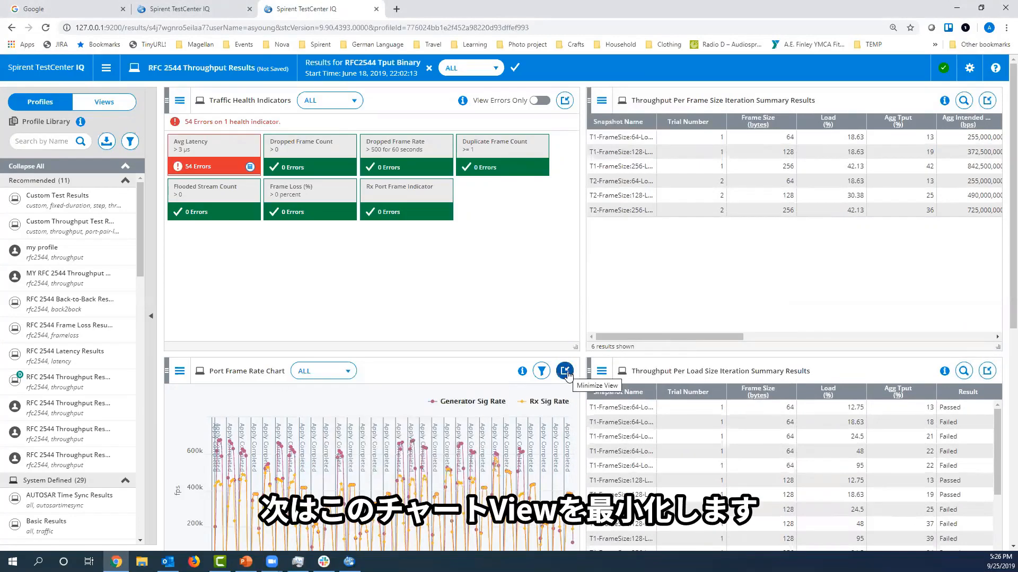
Minimize the Port Frame Rate Chart and restore it below the Summarized Basic Traffic Results view.
left_click(565, 371)
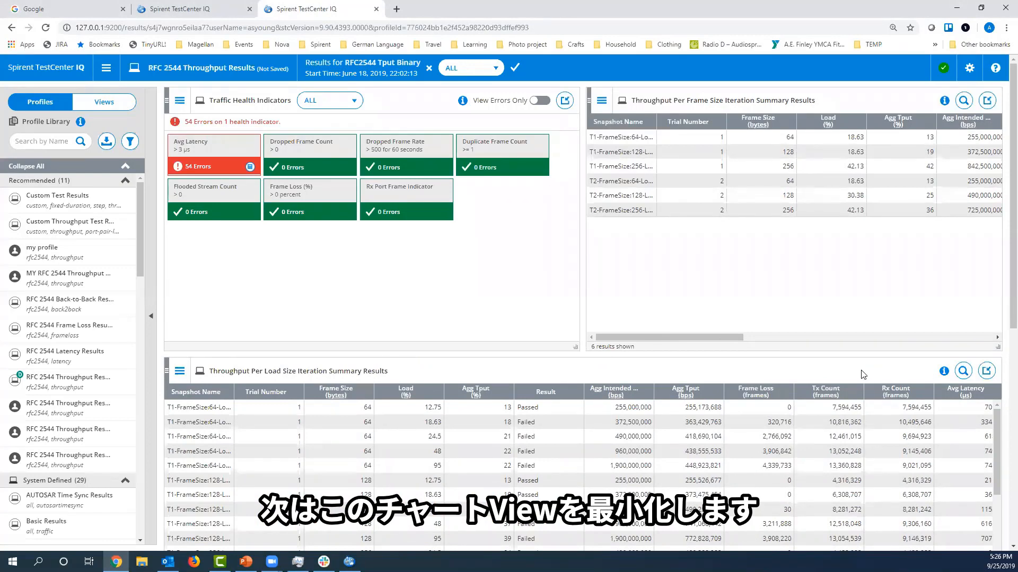
scroll(863, 375, "down", 5)
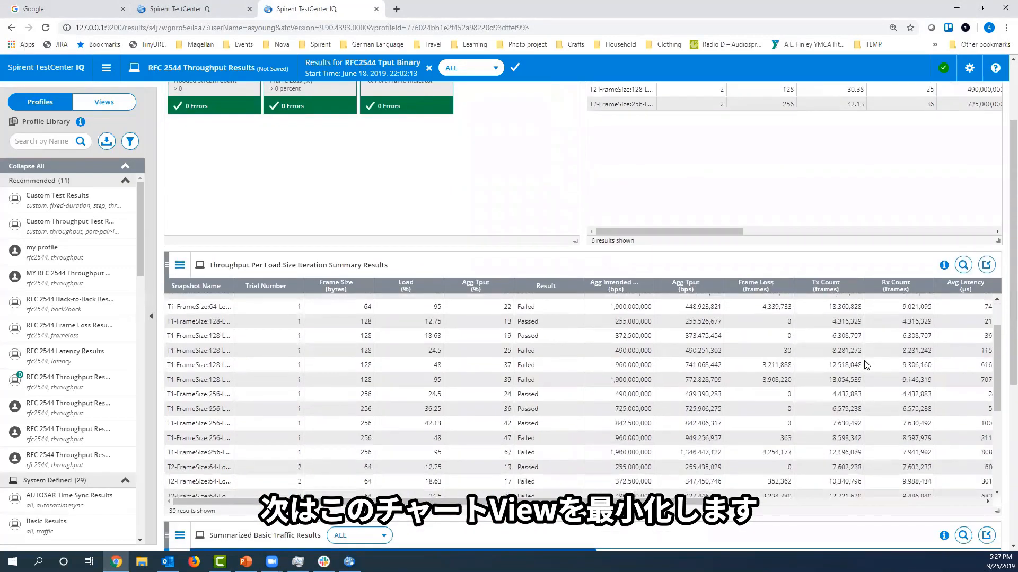
scroll(1003, 403, "down", 3)
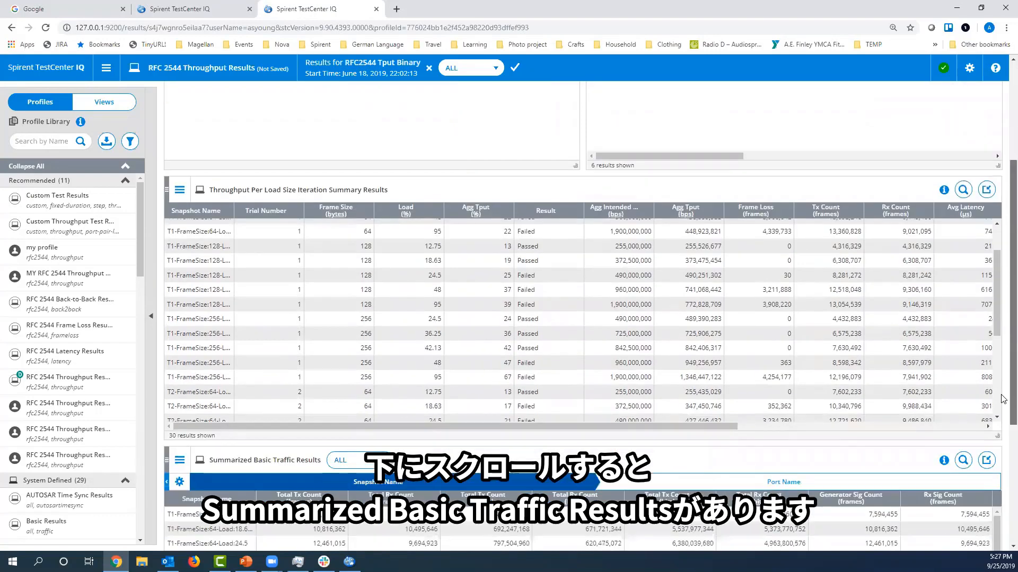
scroll(1004, 460, "down", 3)
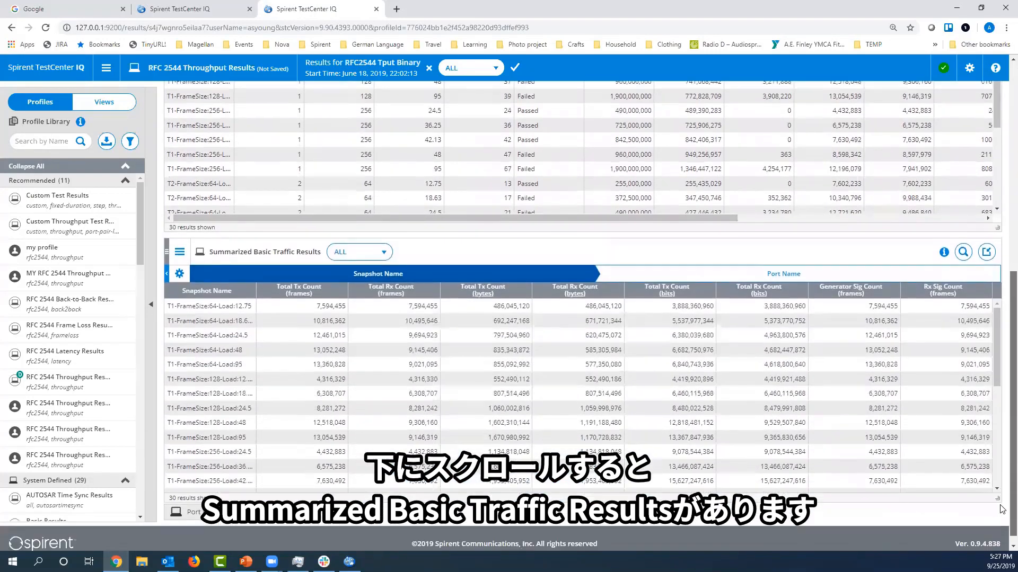
left_click_drag(1001, 506, 1000, 502)
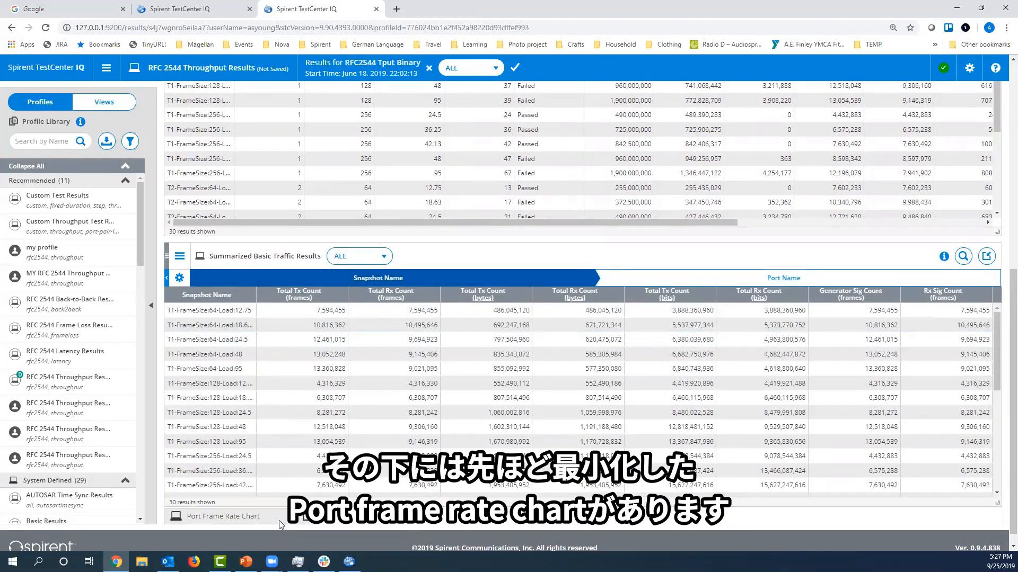
left_click(310, 516)
scroll(488, 496, "down", 2)
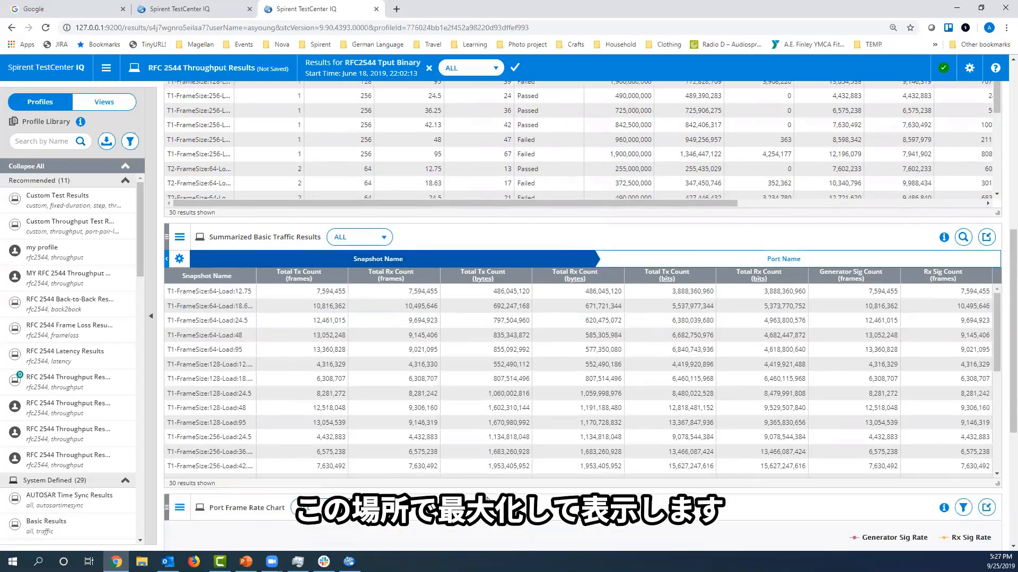
scroll(487, 496, "down", 4)
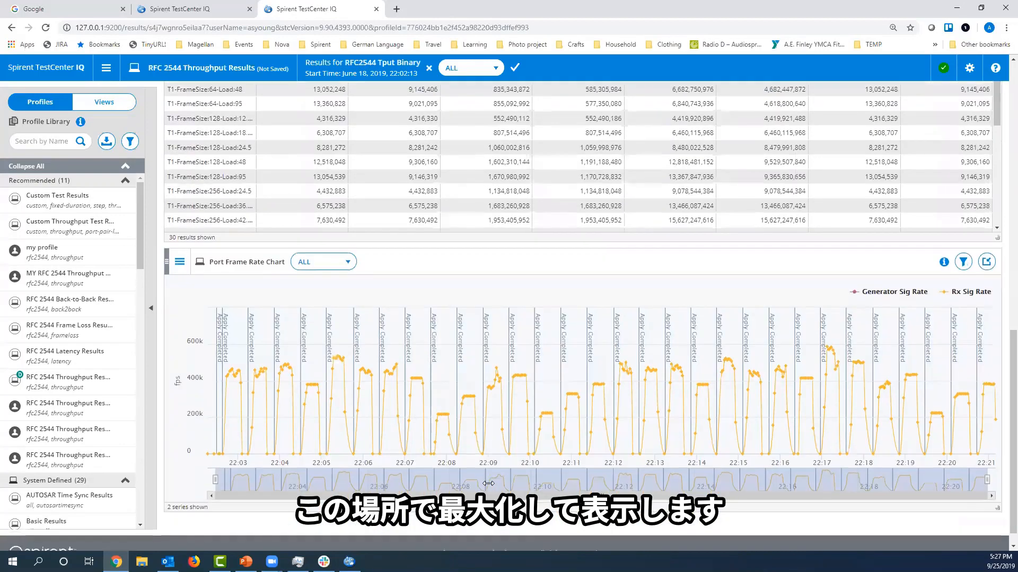
Move the Summarized Basic Traffic Results view beside the Throughput Per Load Size Iteration Summary Results.
scroll(488, 484, "up", 7)
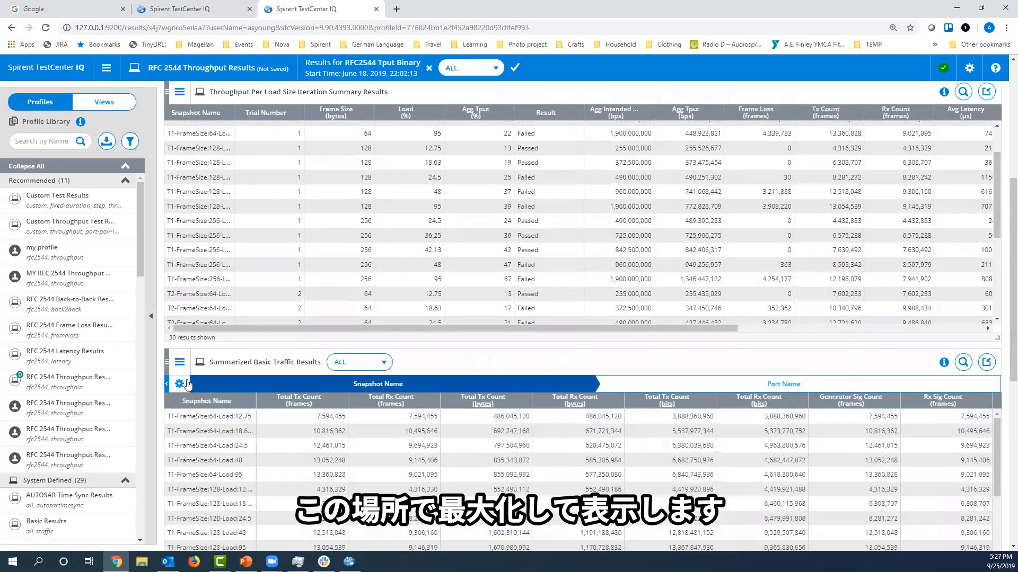
left_click_drag(165, 360, 586, 101)
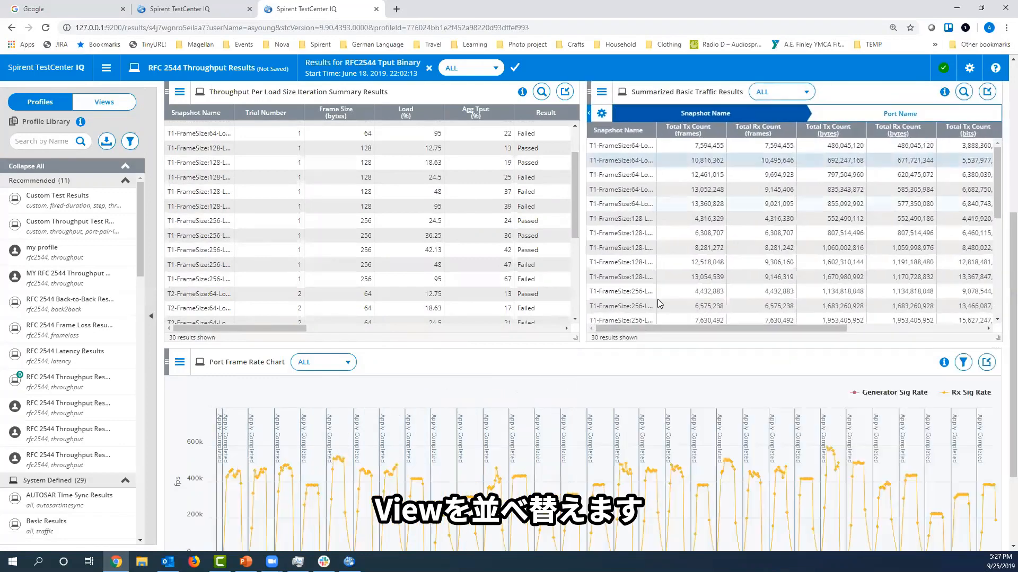
Widen the Summarized Basic Traffic Results view beside the Throughput Per Load Size Iteration Summary Results view and duplicate it.
left_click_drag(540, 340, 435, 339)
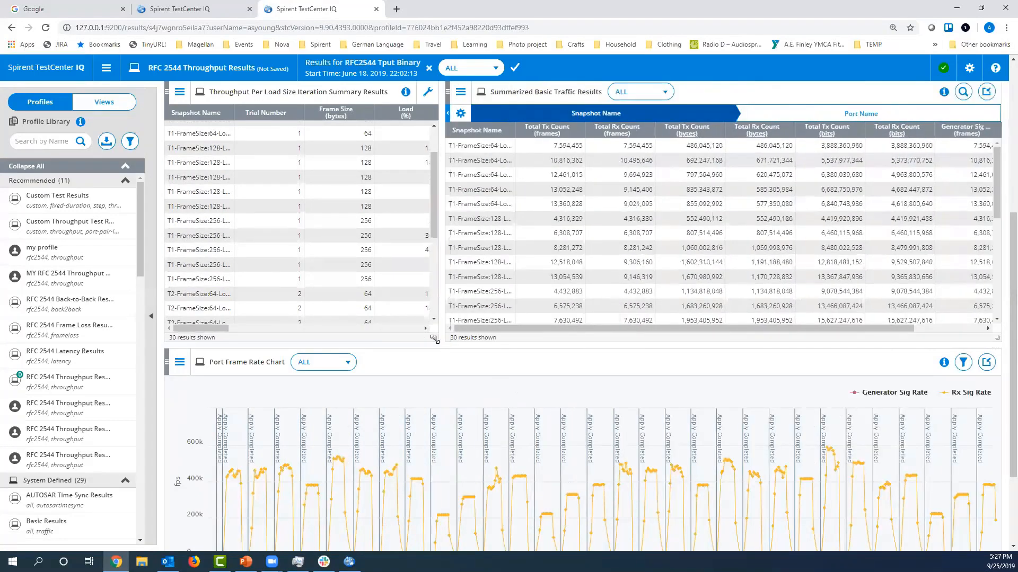
left_click(460, 94)
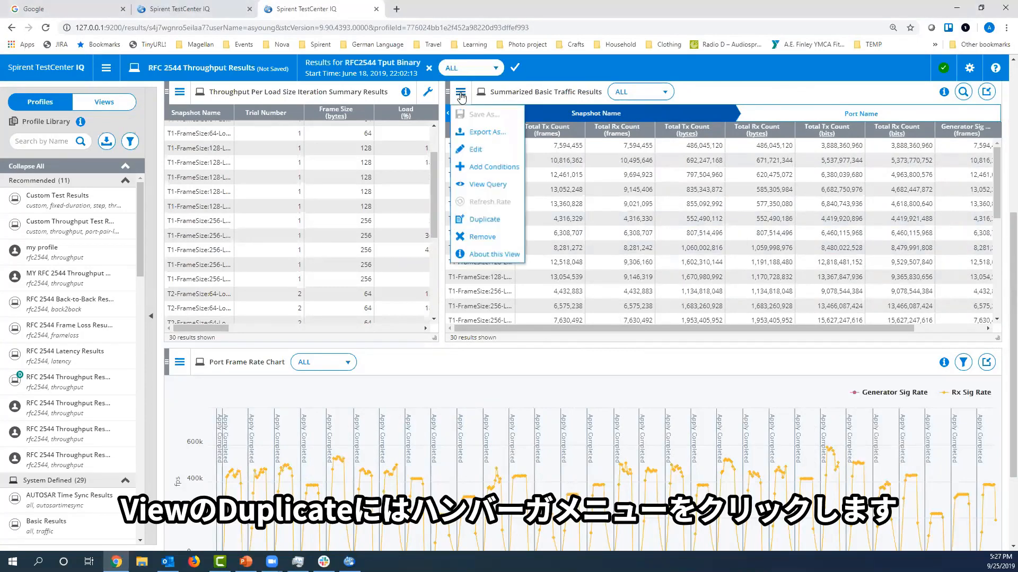
left_click(492, 222)
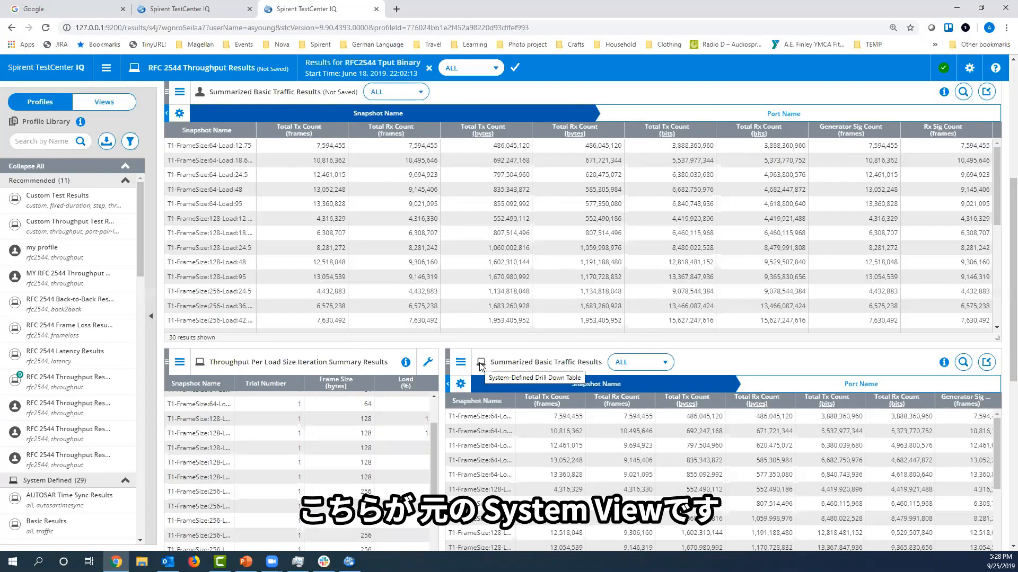
Open the duplicated Summarized Basic Traffic Results view for editing and rename it "My new traffic view".
left_click(106, 68)
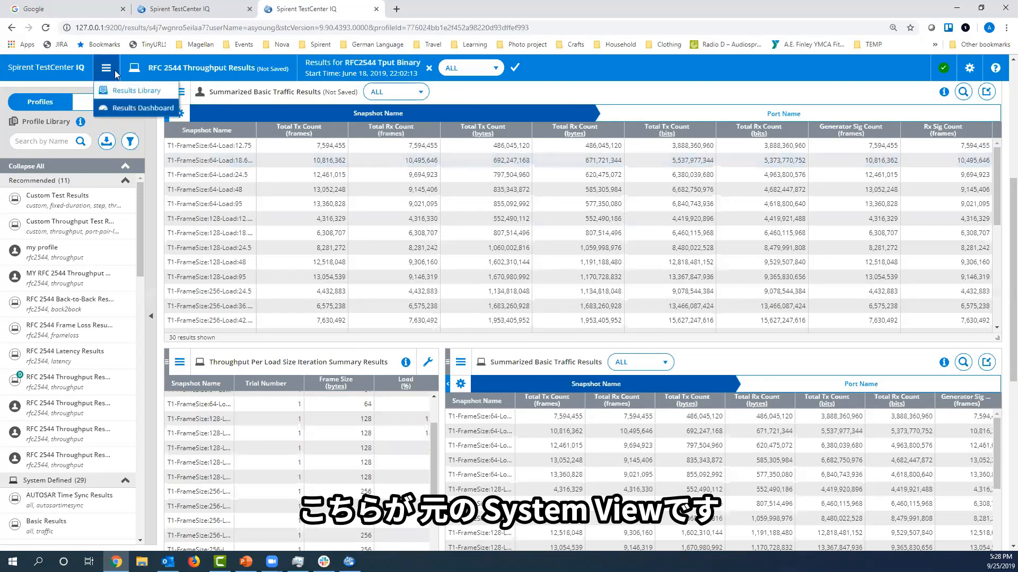
left_click(181, 93)
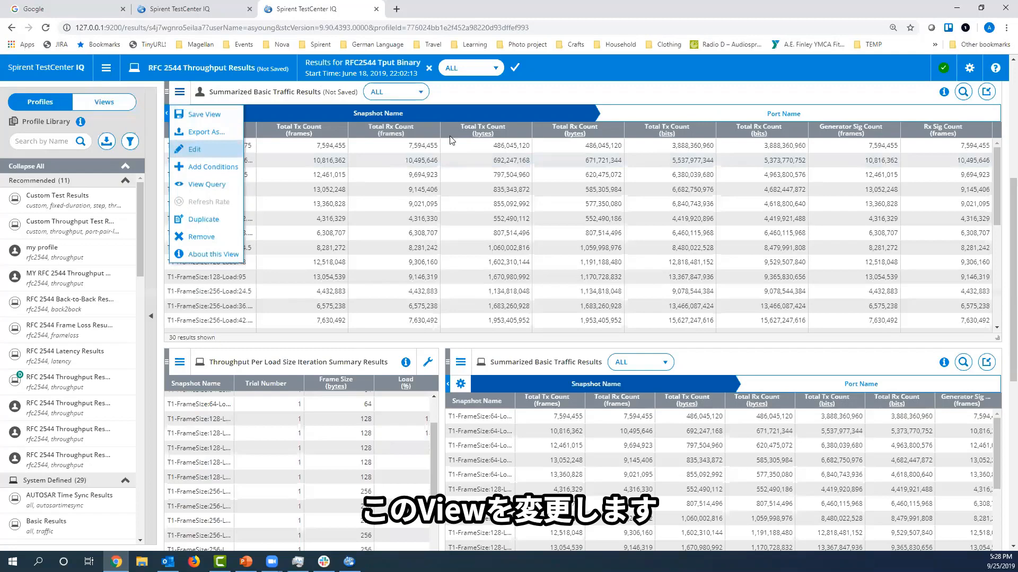
left_click(195, 150)
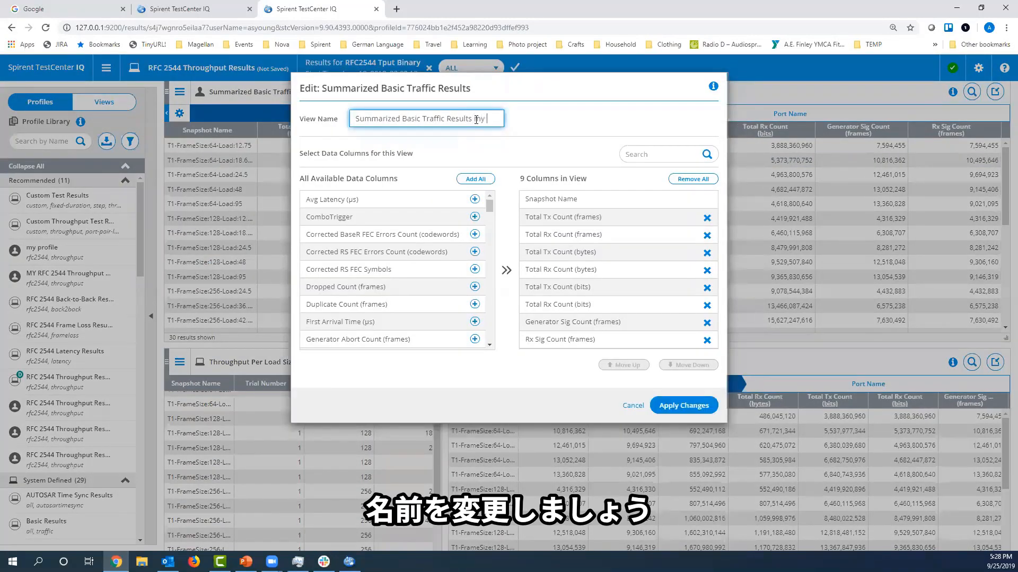
type("my new vie")
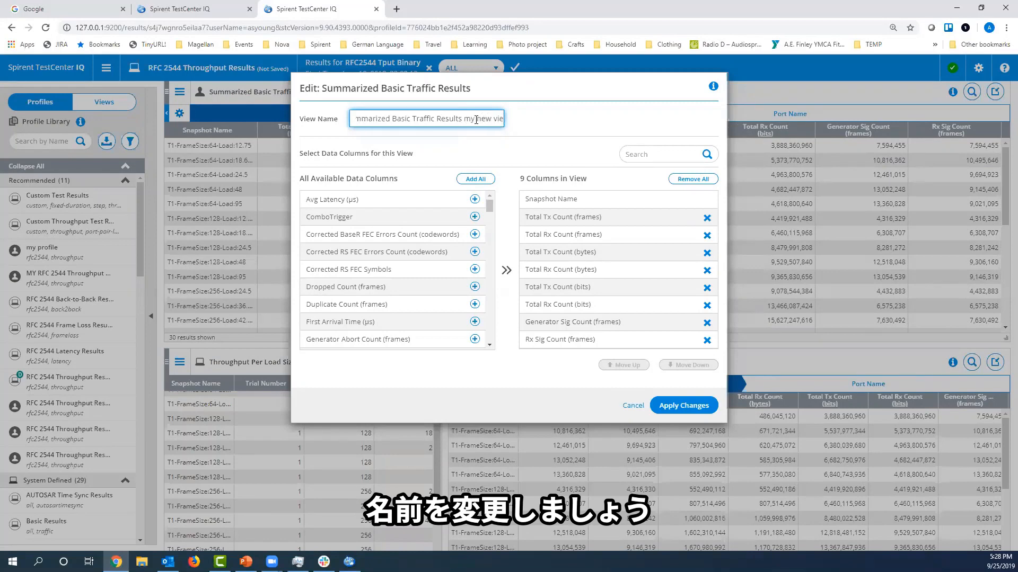
key("BackSpace")
key("BackSpace")
key("BackSpace")
key("BackSpace")
key("BackSpace")
key("BackSpace")
key("BackSpace")
key("BackSpace")
key("BackSpace")
key("BackSpace")
key("BackSpace")
key("BackSpace")
key("BackSpace")
key("BackSpace")
key("BackSpace")
key("BackSpace")
key("BackSpace")
key("BackSpace")
key("BackSpace")
key("BackSpace")
type("My")
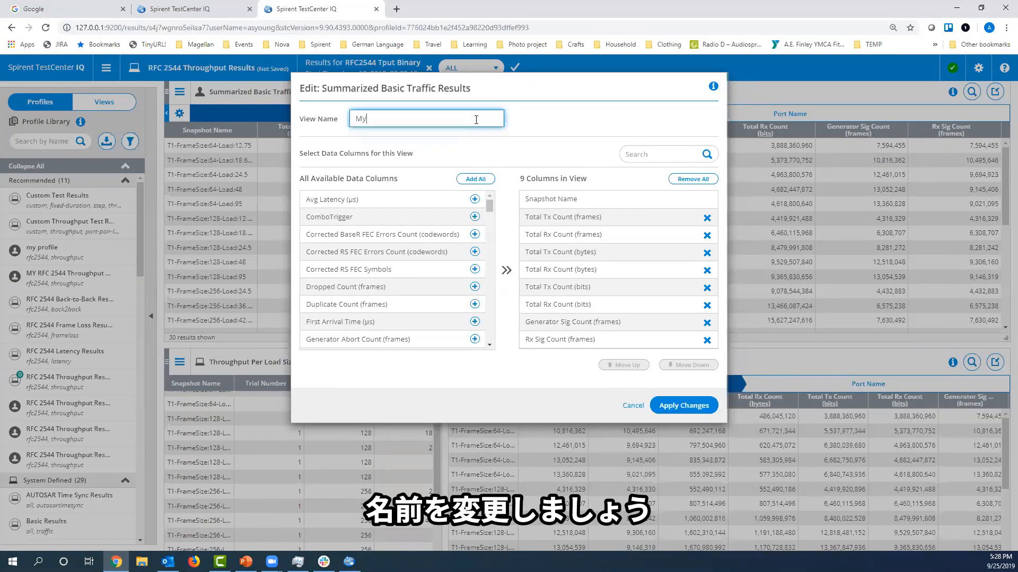
type(" new traffic view")
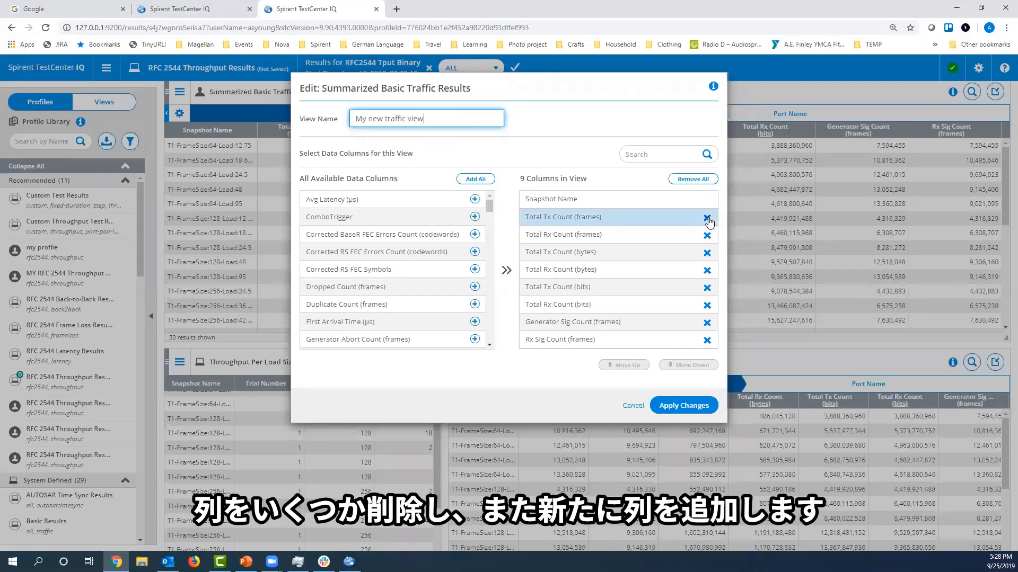
Remove the Total Tx Count (frames) and Total Rx Count (frames) columns from the view and add Duplicate Count (frames).
left_click(707, 219)
left_click(707, 218)
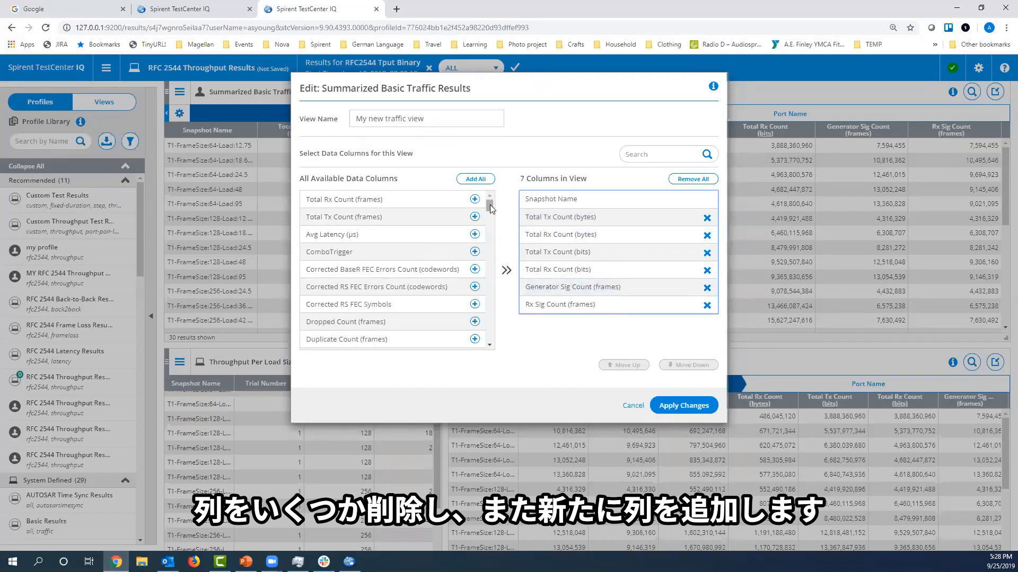
left_click_drag(490, 204, 490, 208)
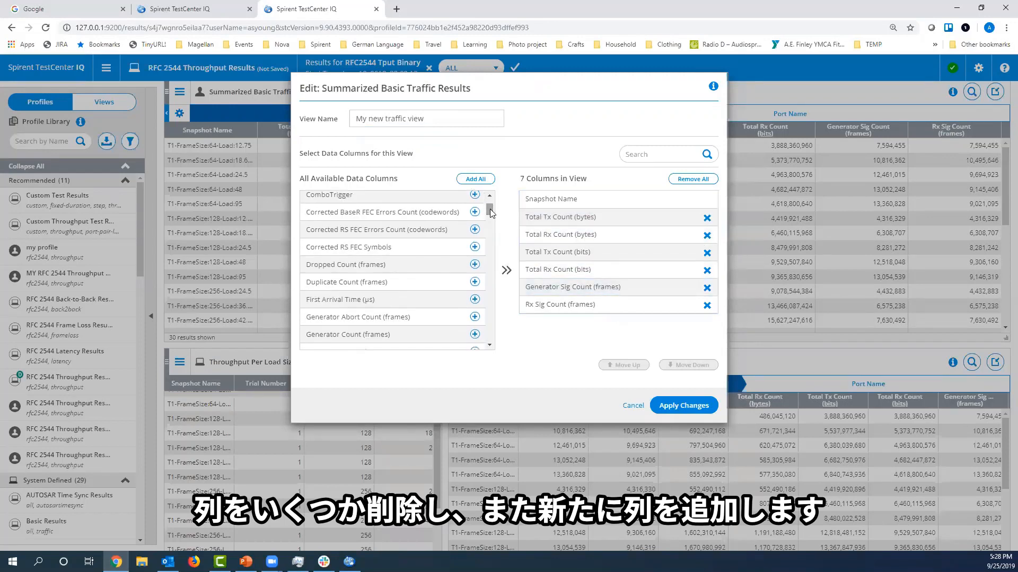
left_click(475, 283)
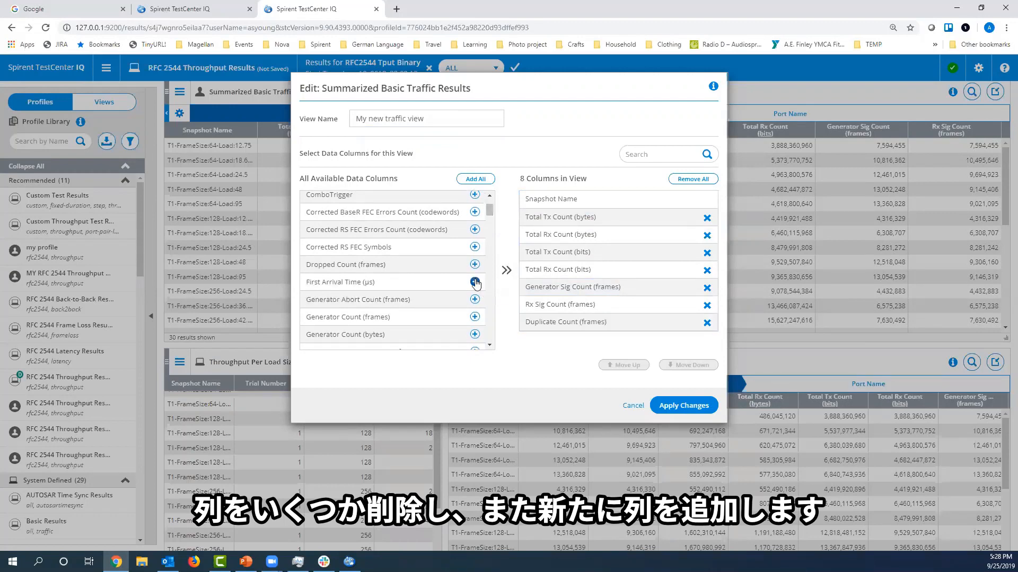
Move the Duplicate Count (frames) column up to directly after Snapshot Name.
left_click(660, 325)
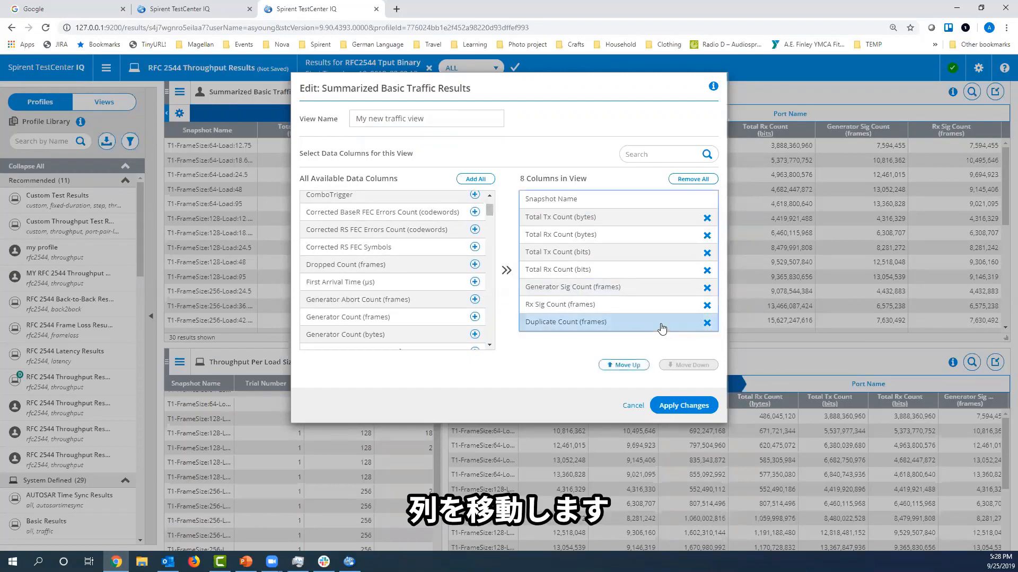
left_click(632, 365)
left_click(632, 366)
left_click(632, 365)
left_click(631, 365)
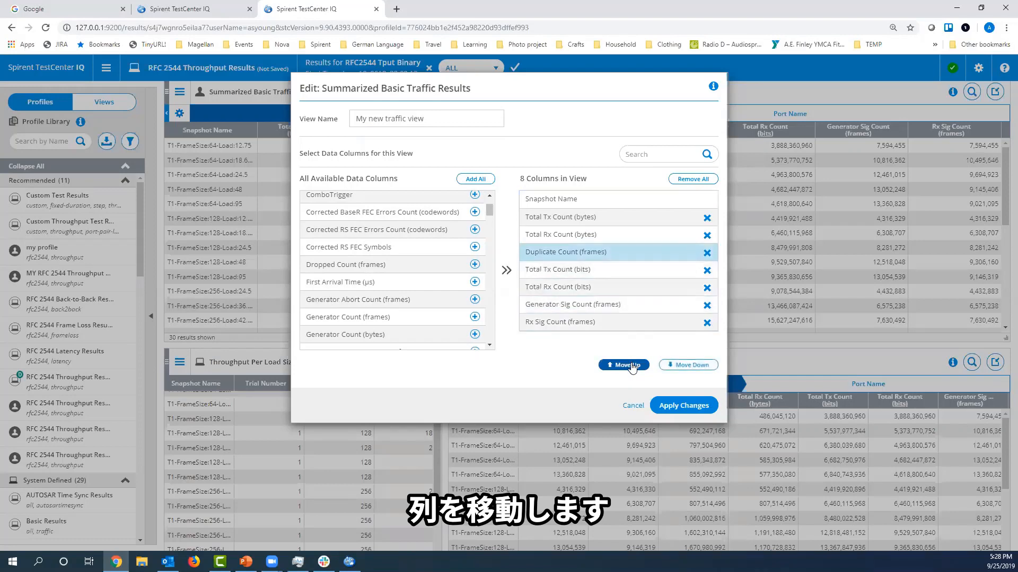
left_click(632, 365)
left_click(631, 365)
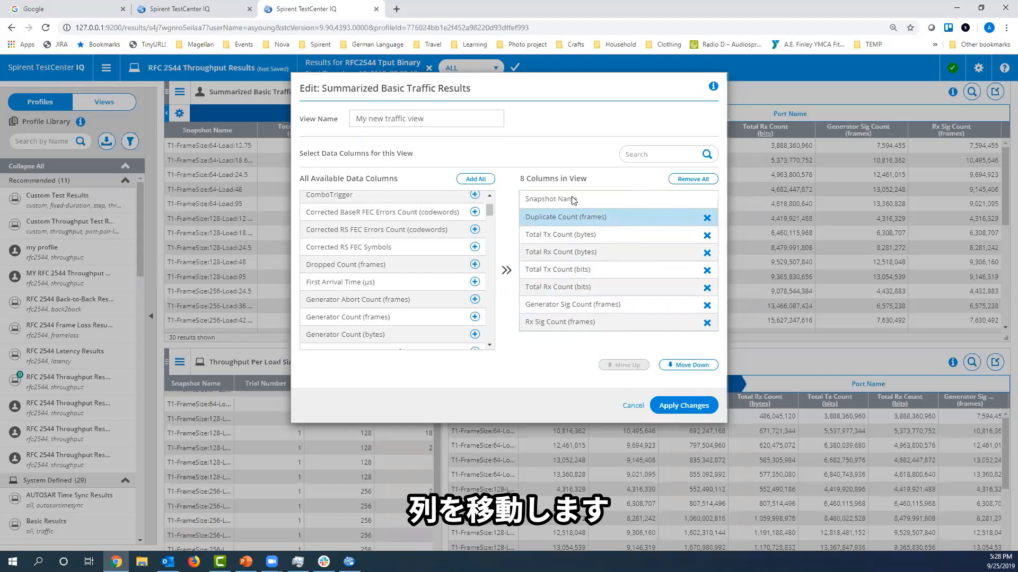
Search the data columns for "tx", add Total Tx Count (frames) as the last column, and apply the view changes.
left_click(637, 153)
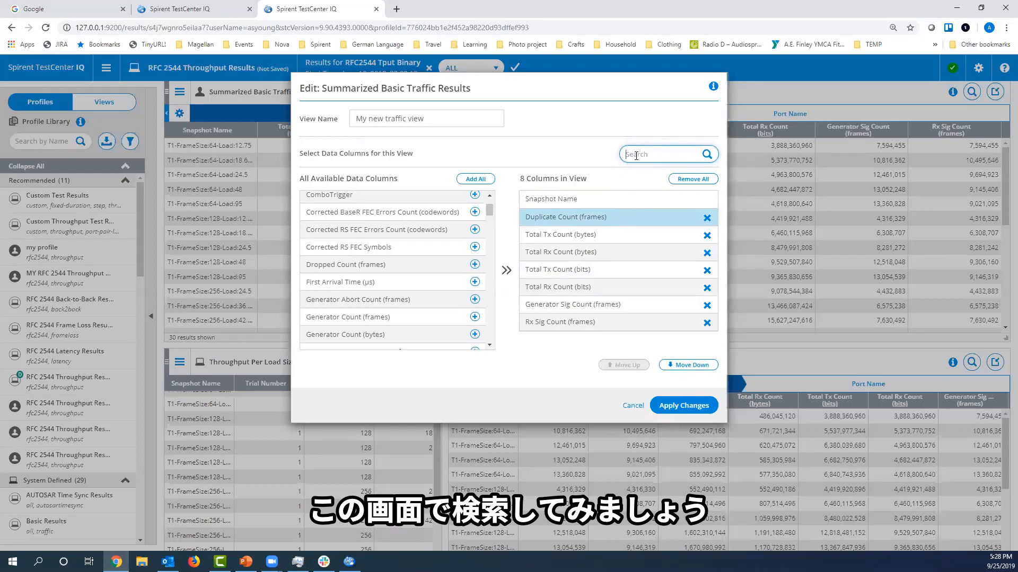
type("tx")
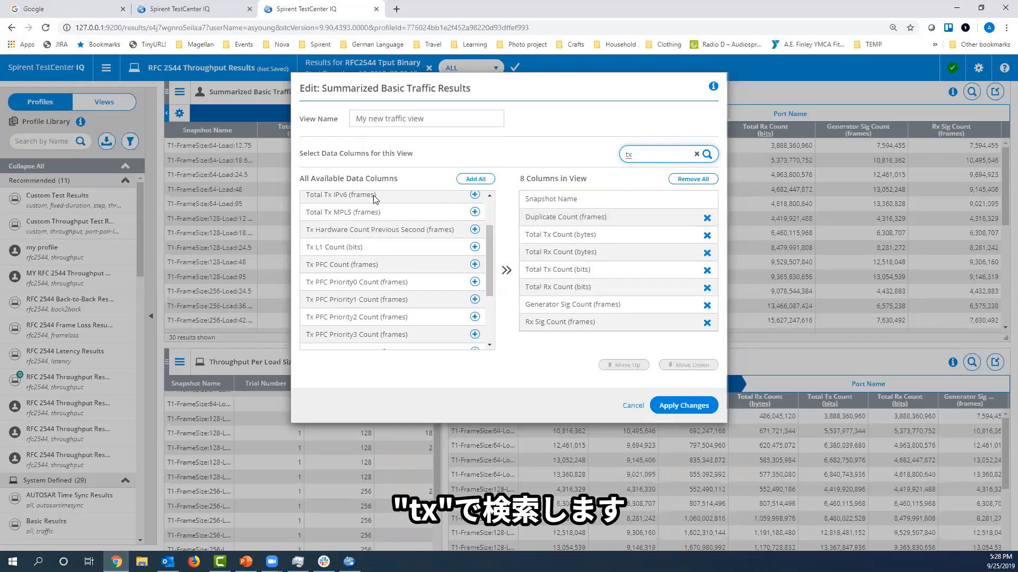
left_click_drag(489, 281, 491, 259)
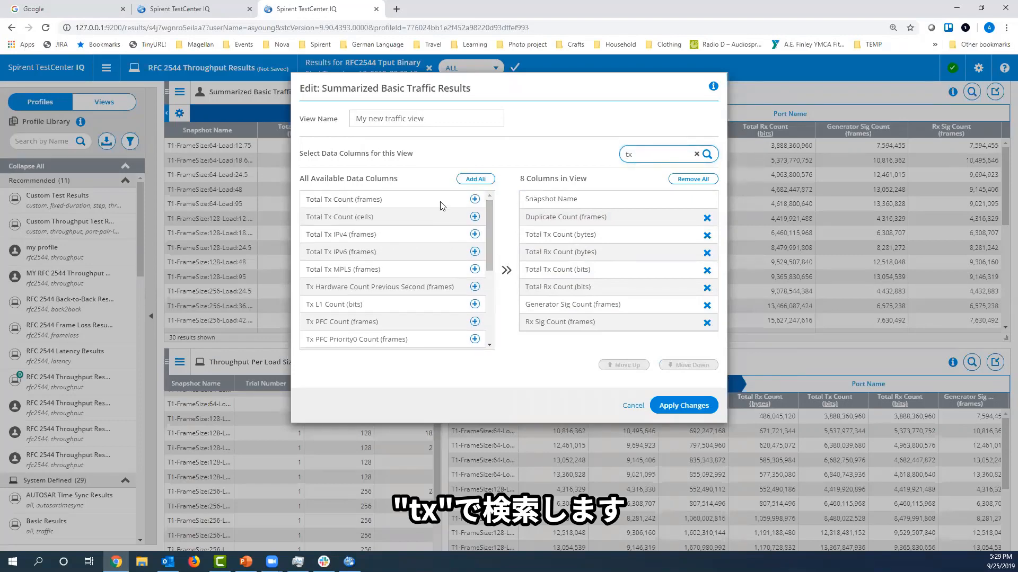
left_click(474, 200)
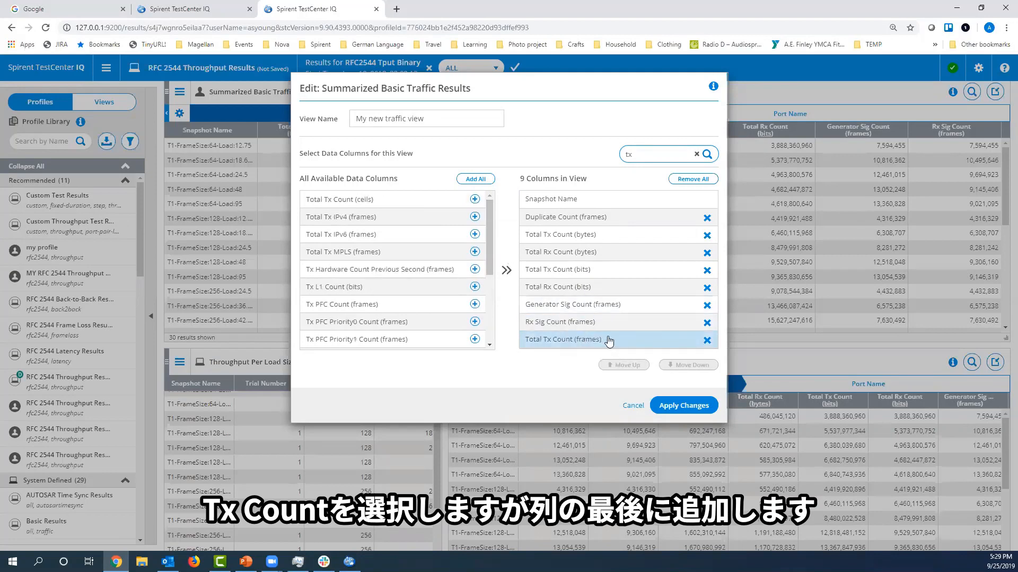
left_click(683, 406)
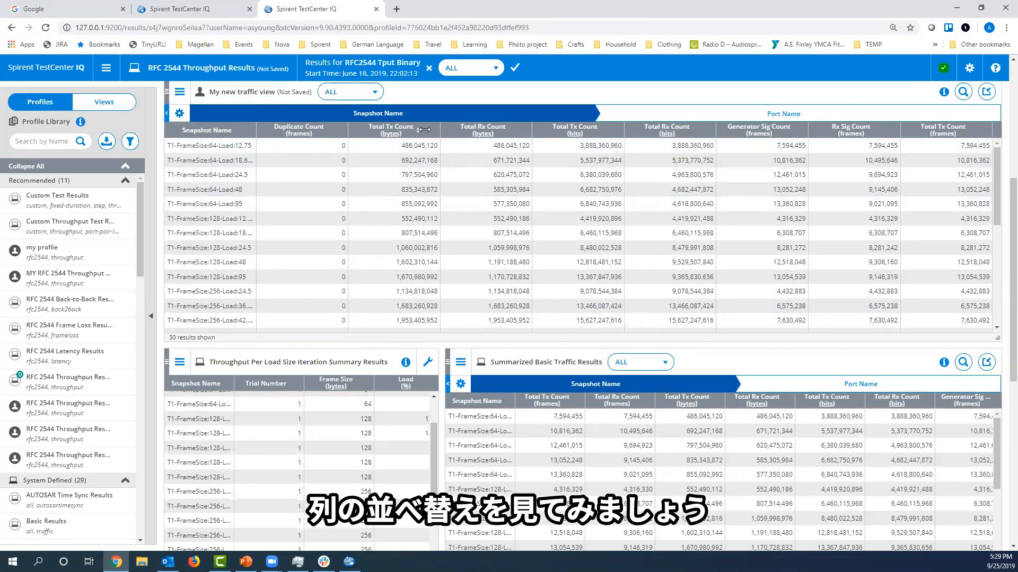
Move the Total Tx Count (bytes) column after Generator Sig Count (frames) and save My new traffic view to the View Library.
left_click_drag(418, 130, 743, 126)
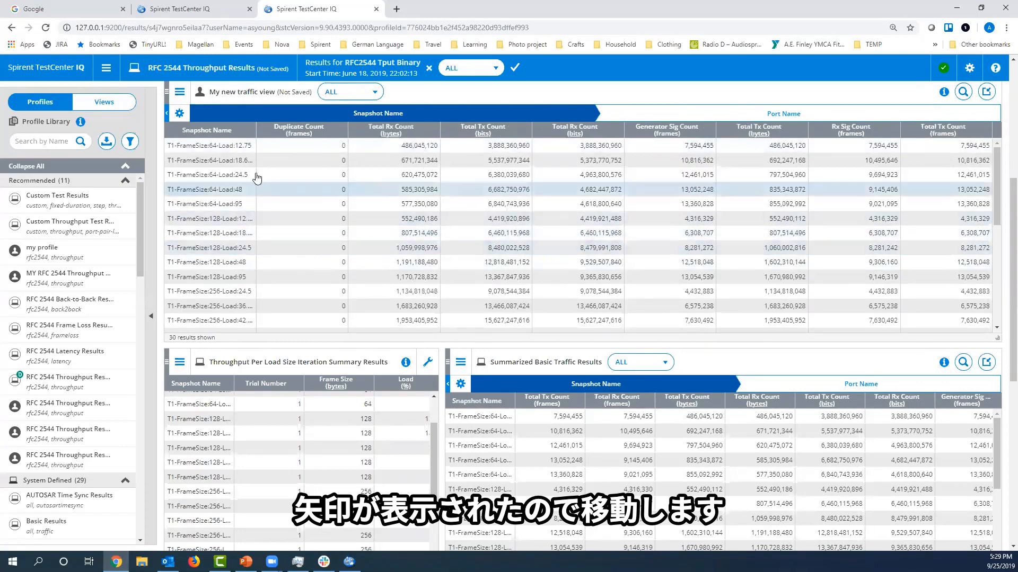
left_click(179, 94)
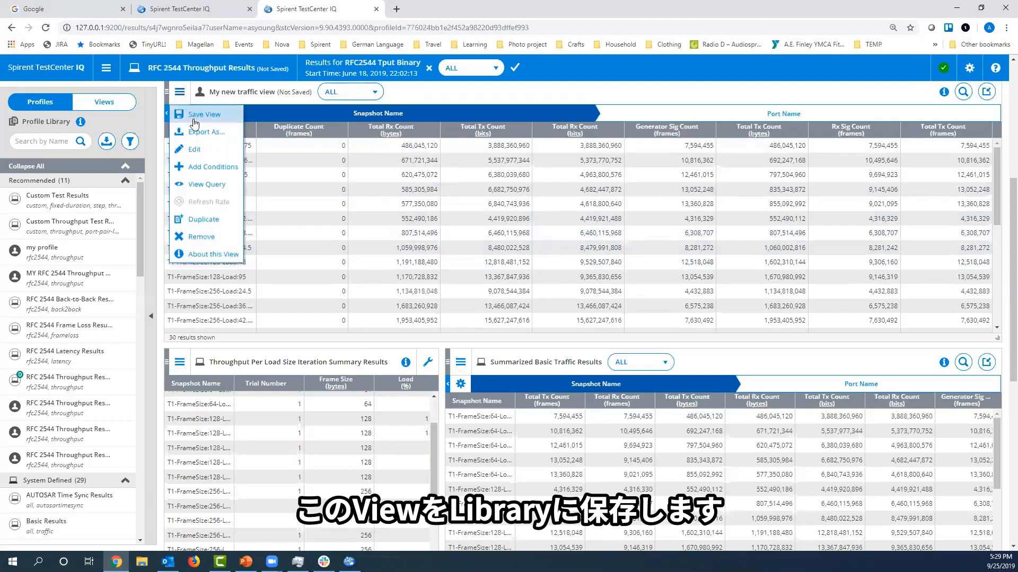
left_click(223, 112)
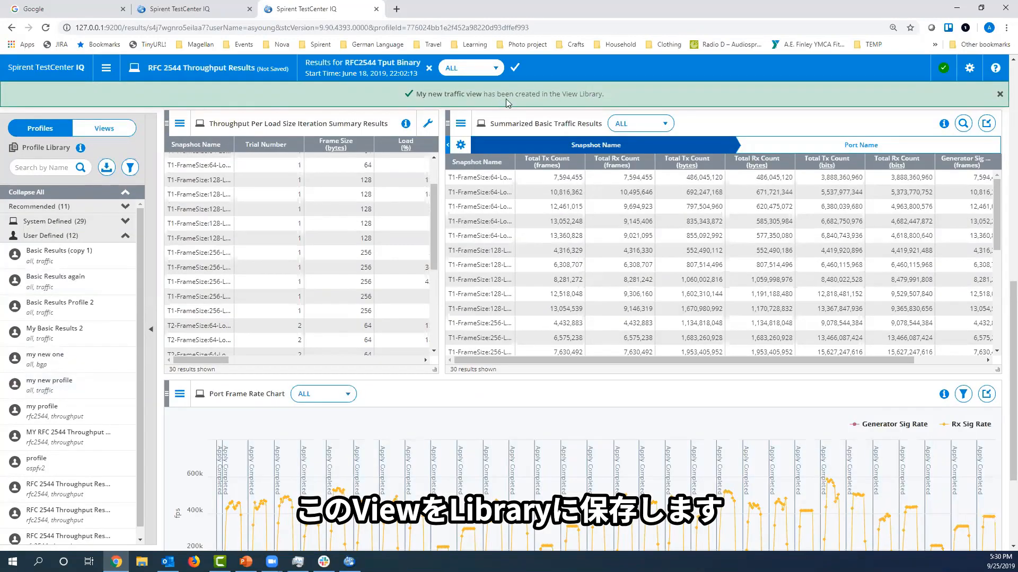
Open the View Library, collapse the Recommended and System Defined sections, and browse the User Defined views.
left_click(96, 133)
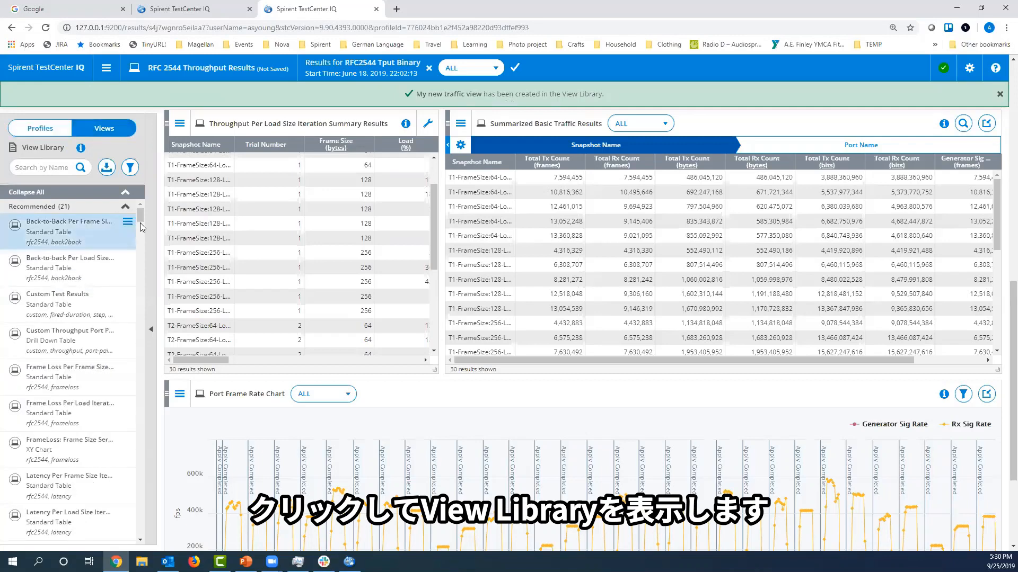
left_click(95, 208)
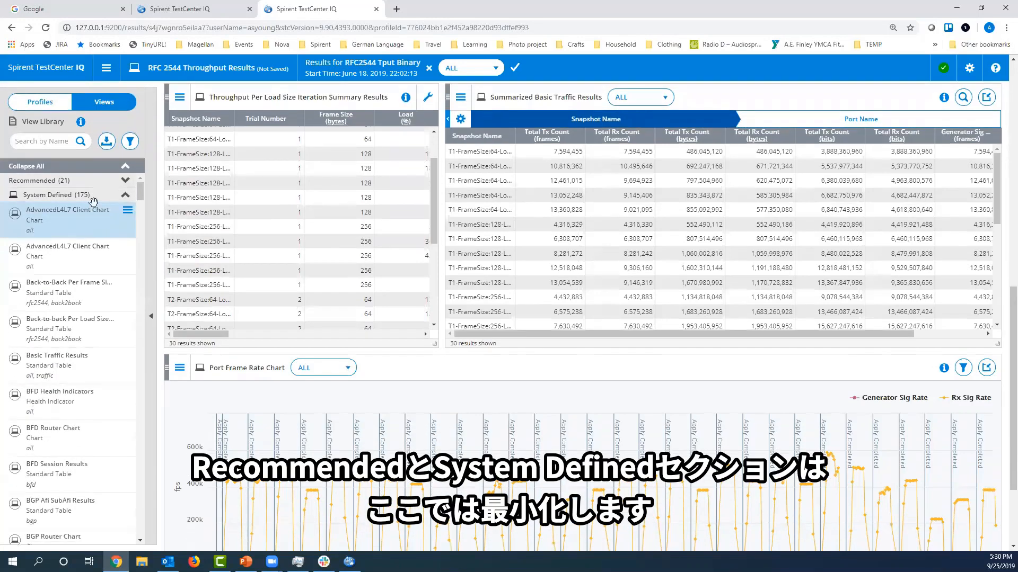
left_click(96, 198)
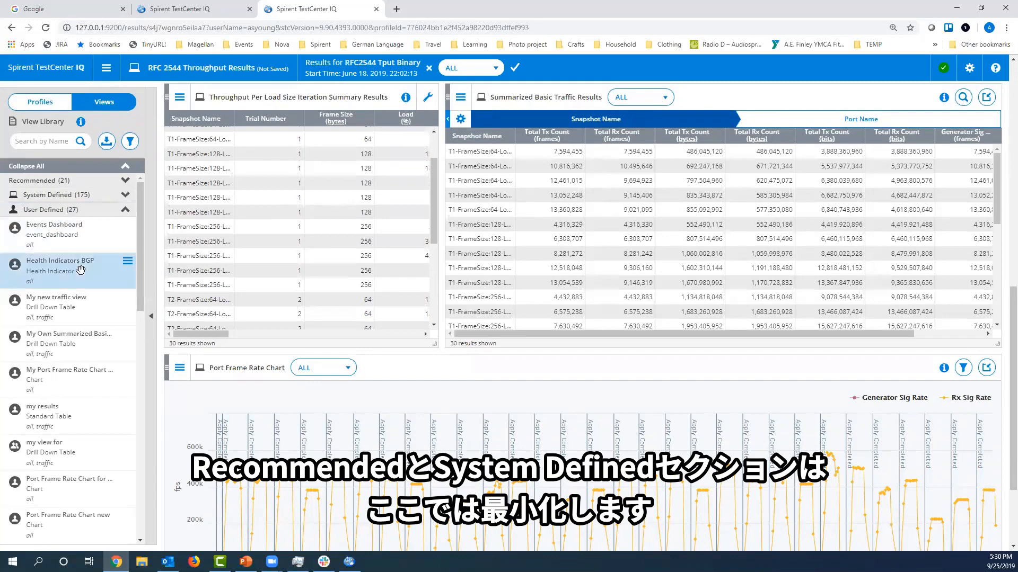
scroll(68, 452, "down", 5)
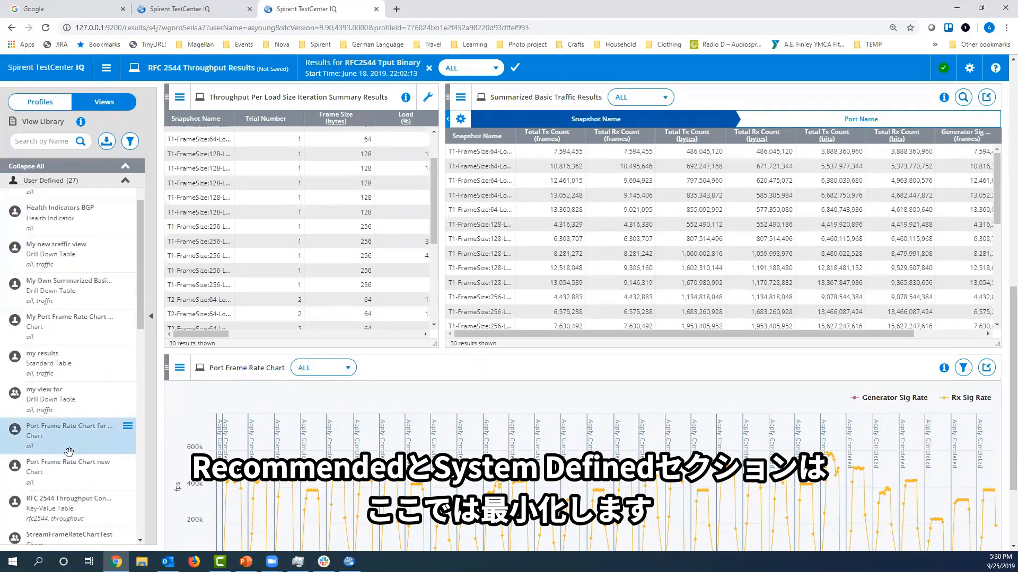
left_click_drag(139, 298, 154, 196)
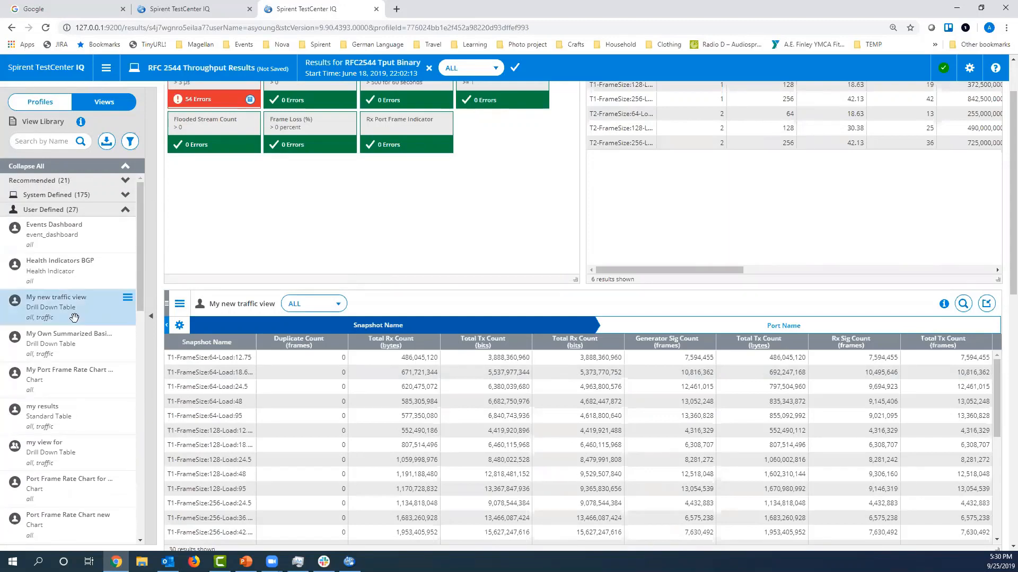
Search the View Library by name for "new".
left_click(44, 141)
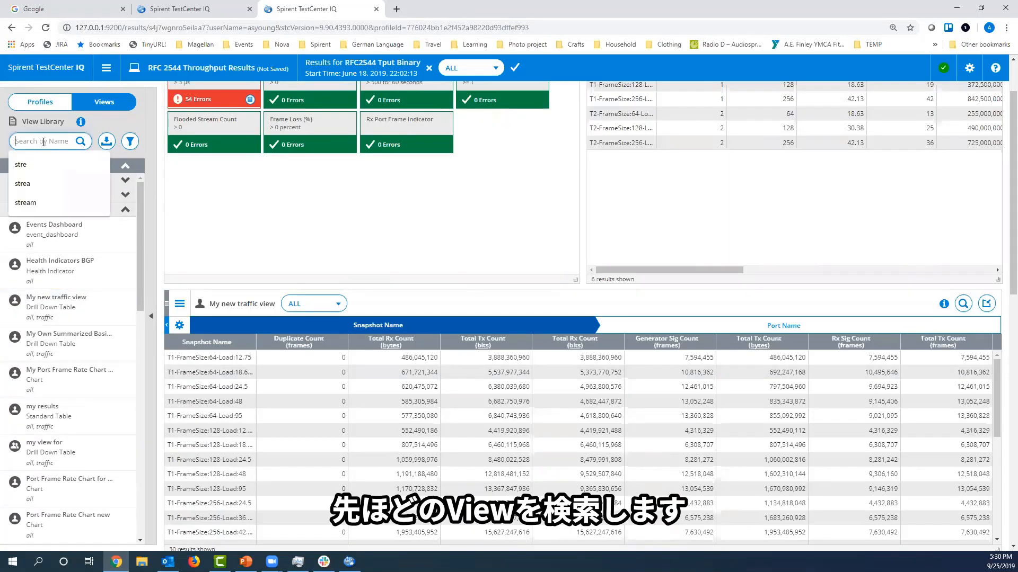
type("t")
key("BackSpace")
type("new")
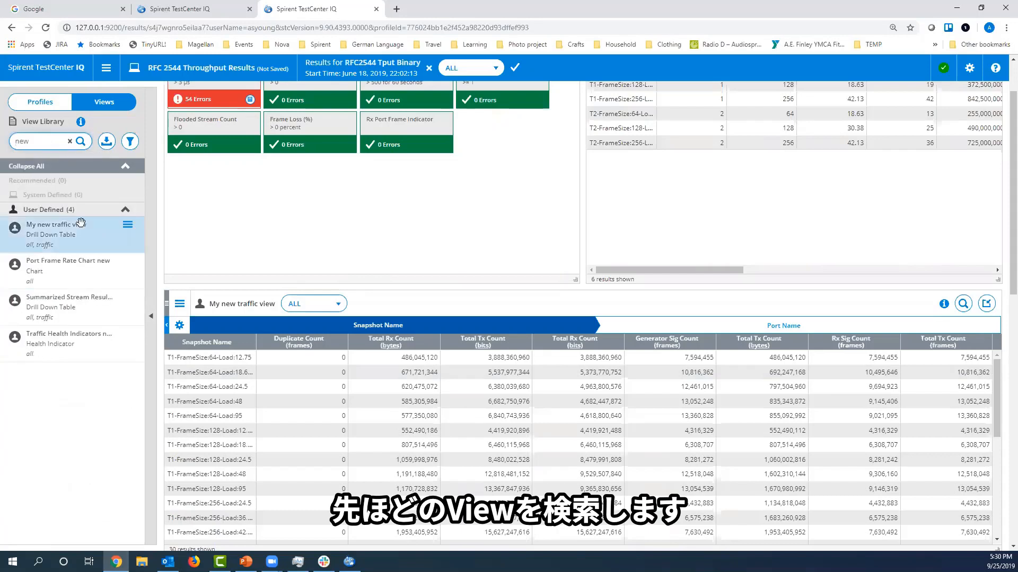
Remove the original system-defined Summarized Basic Traffic Results view from the profile.
scroll(437, 291, "up", 2)
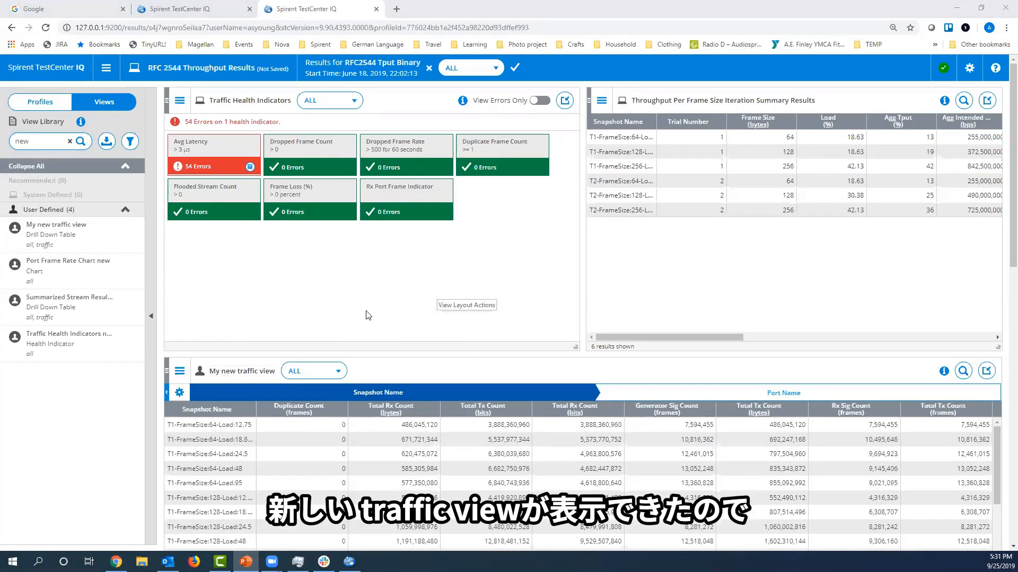
scroll(392, 308, "down", 5)
scroll(392, 308, "down", 2)
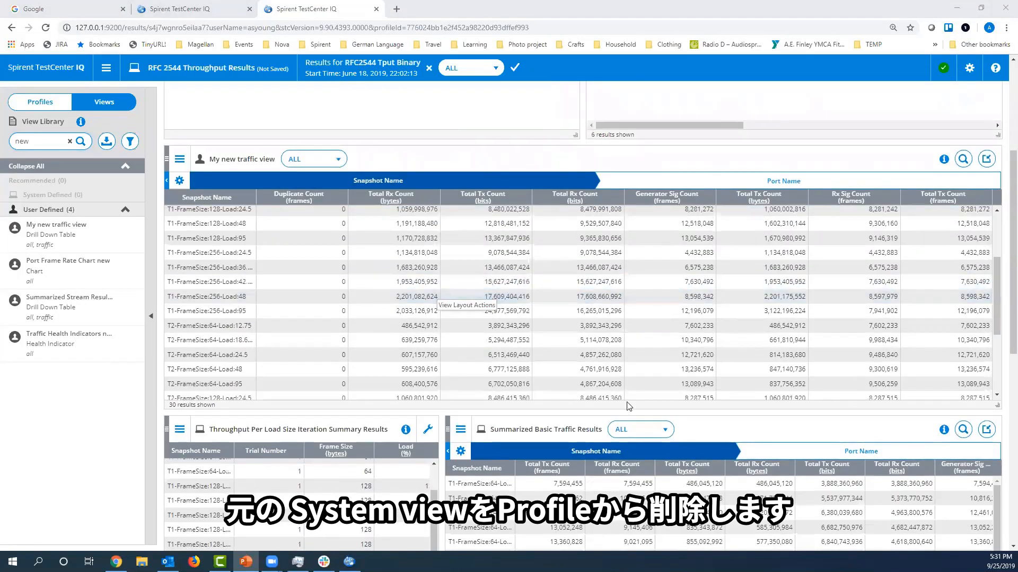
left_click(461, 431)
left_click(482, 391)
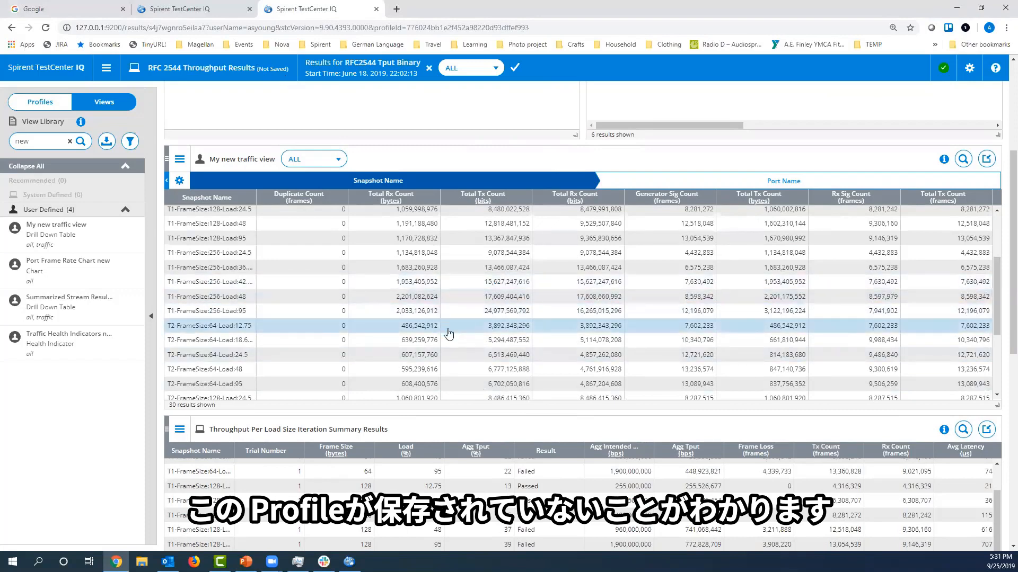
Remove the Throughput Per Load Size Iteration Summary Results view from the profile.
scroll(271, 409, "down", 3)
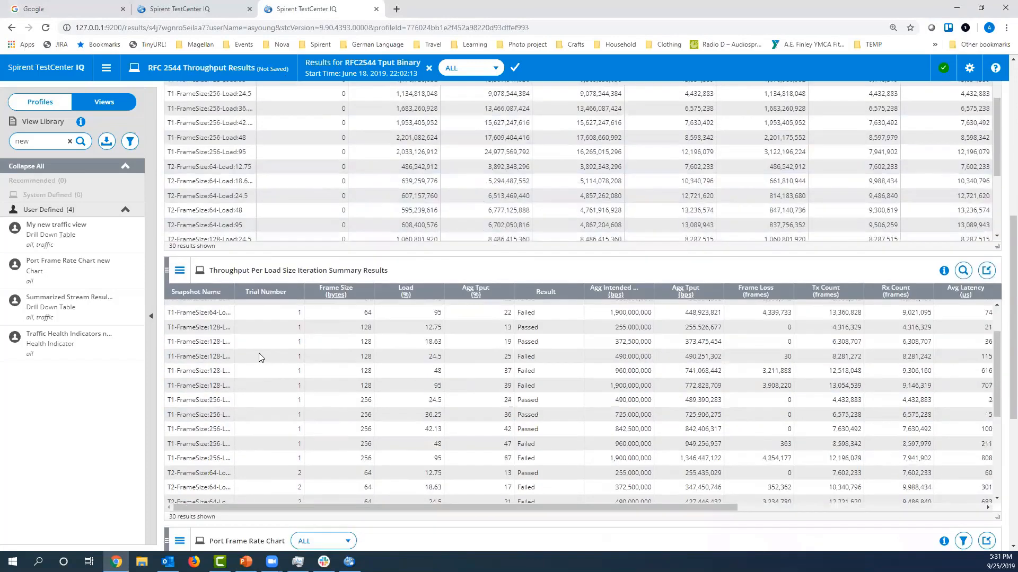
left_click(180, 271)
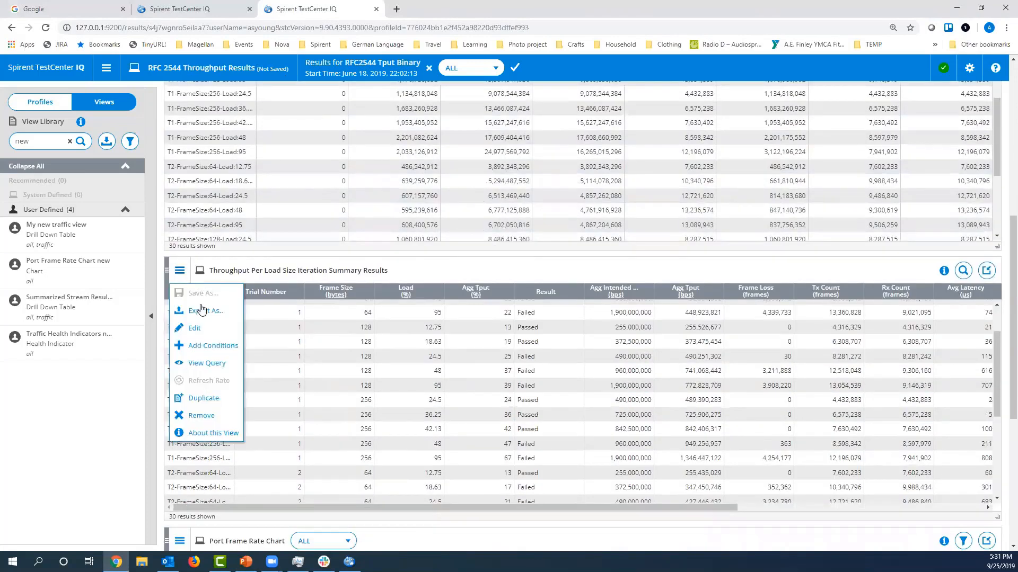
left_click(202, 418)
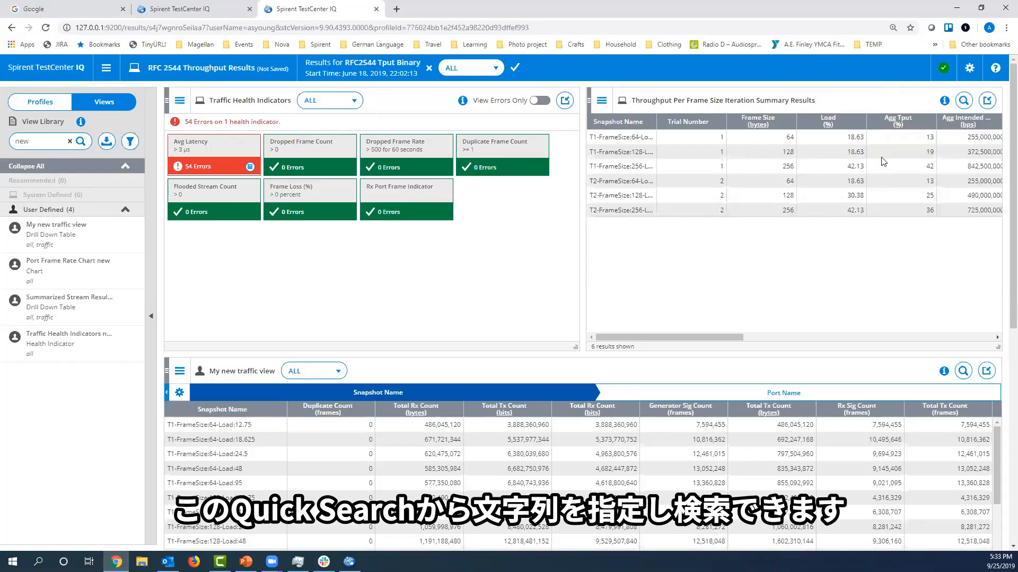
Search the Throughput Per Frame Size Iteration Summary Results view for "256" and widen its Snapshot Name column to show the full names.
left_click(964, 101)
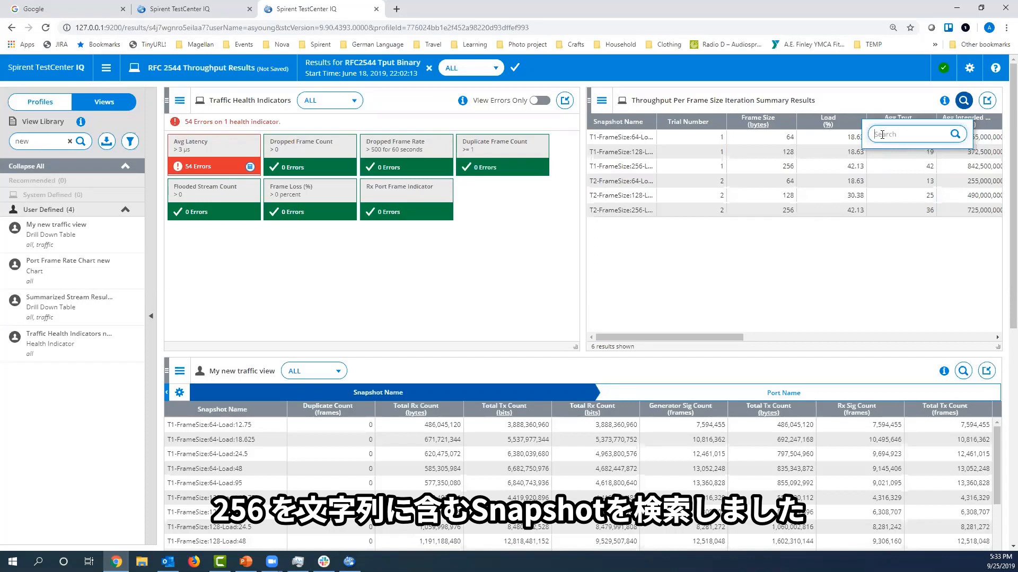
type("256")
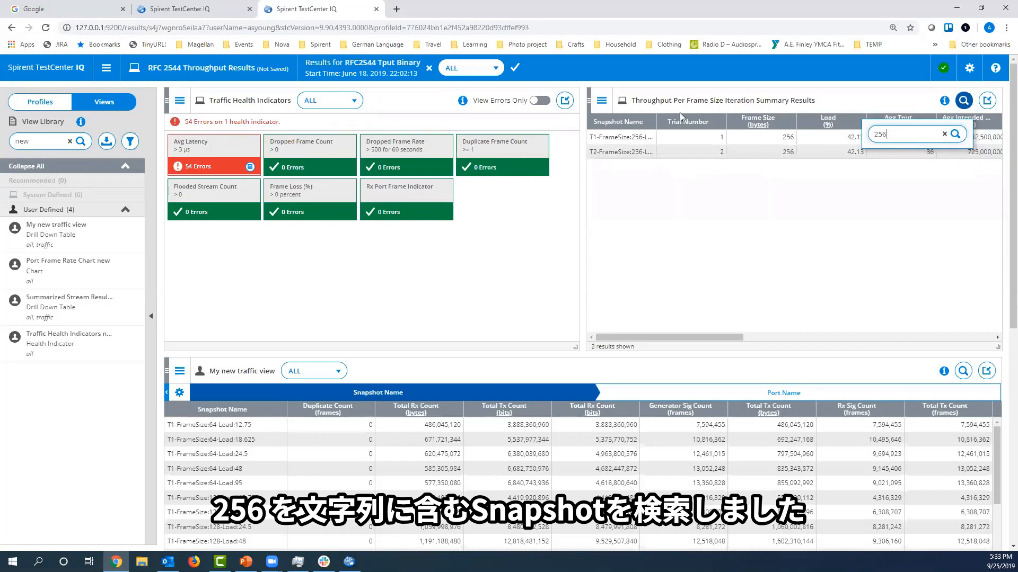
left_click_drag(656, 121, 705, 121)
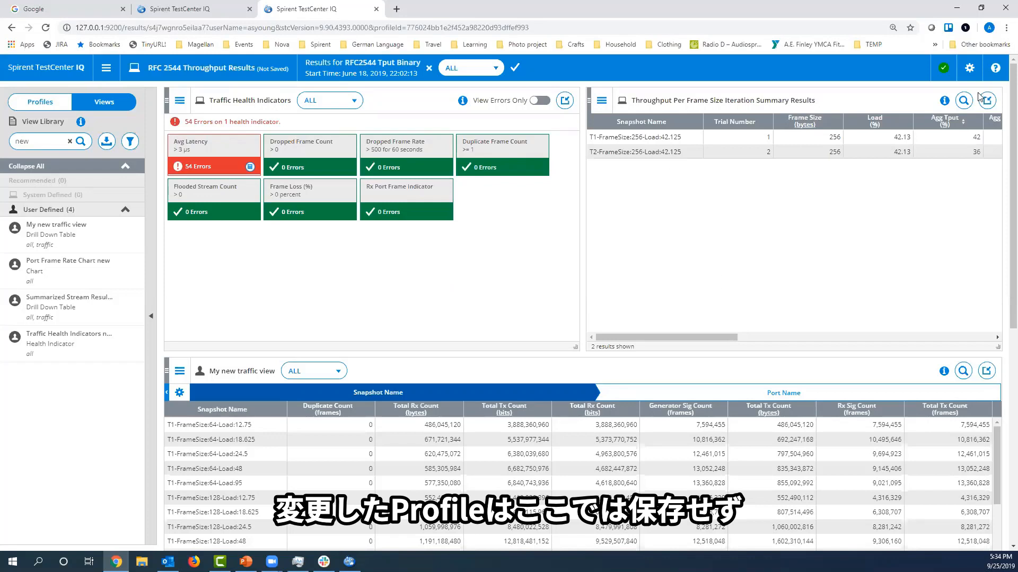
Replace the unsaved profile with the system-defined Basic Results profile and minimize its Traffic Health Indicators view.
left_click(970, 69)
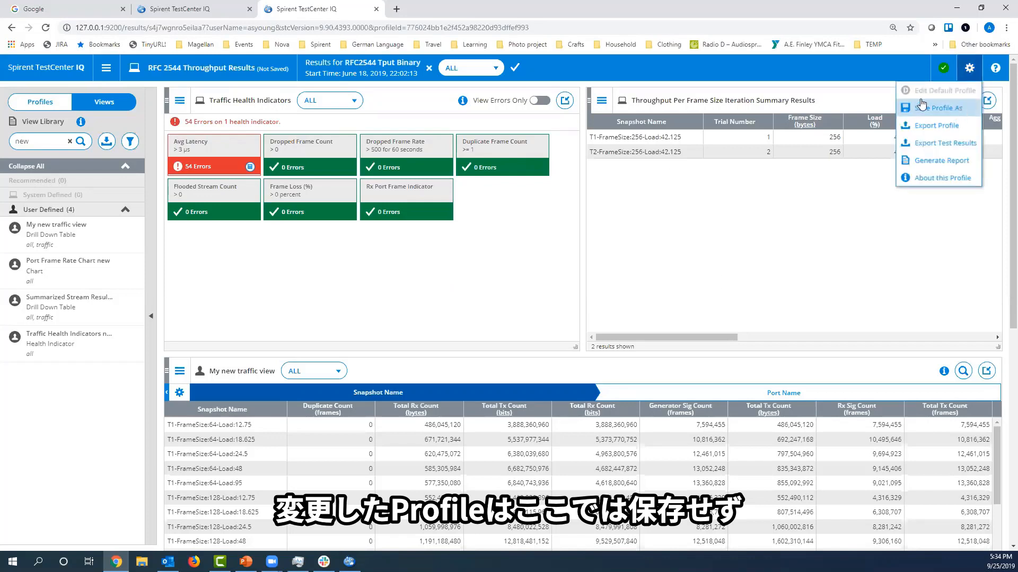
left_click(35, 104)
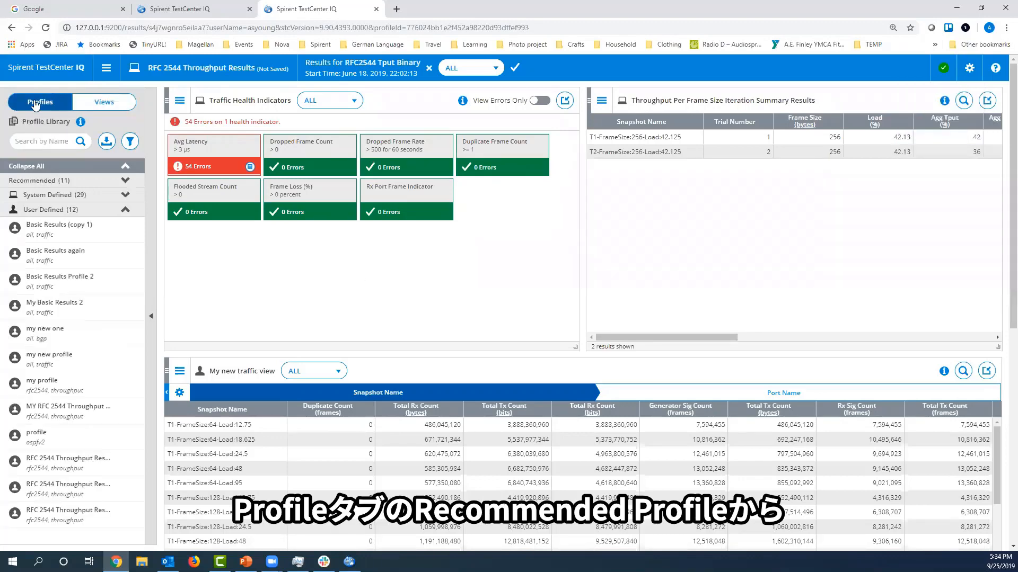
left_click(81, 197)
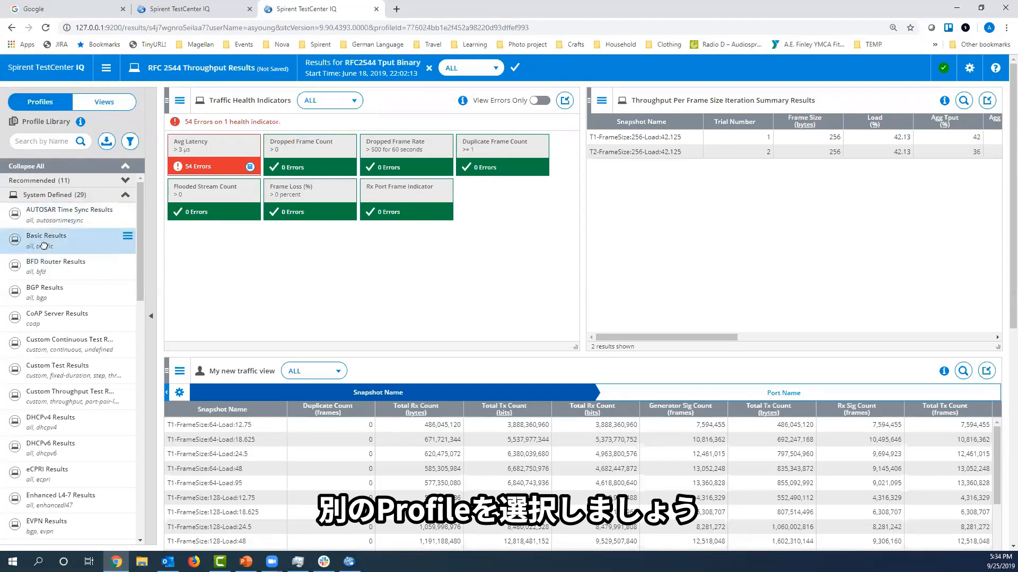
left_click_drag(44, 245, 380, 249)
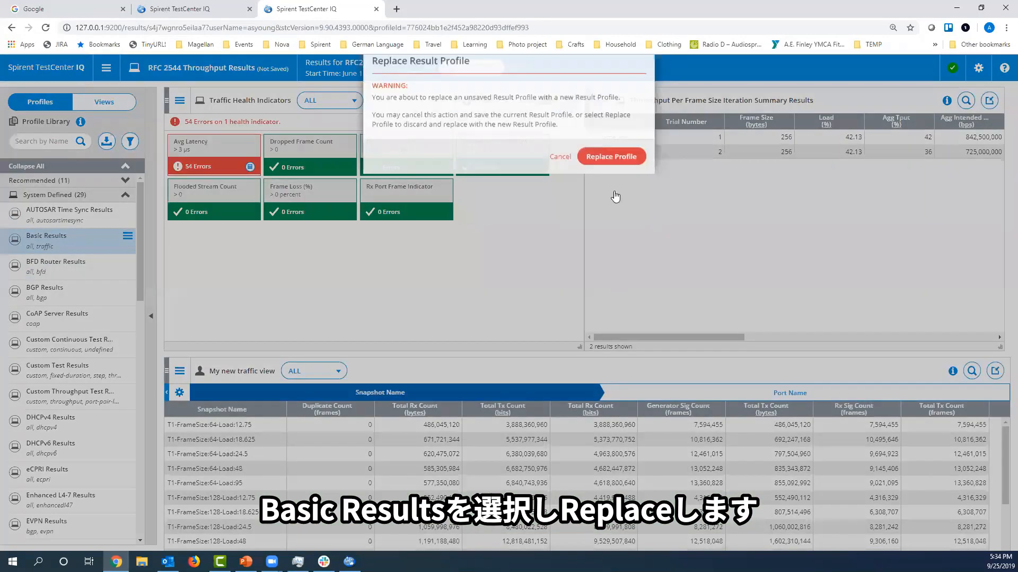
left_click(611, 183)
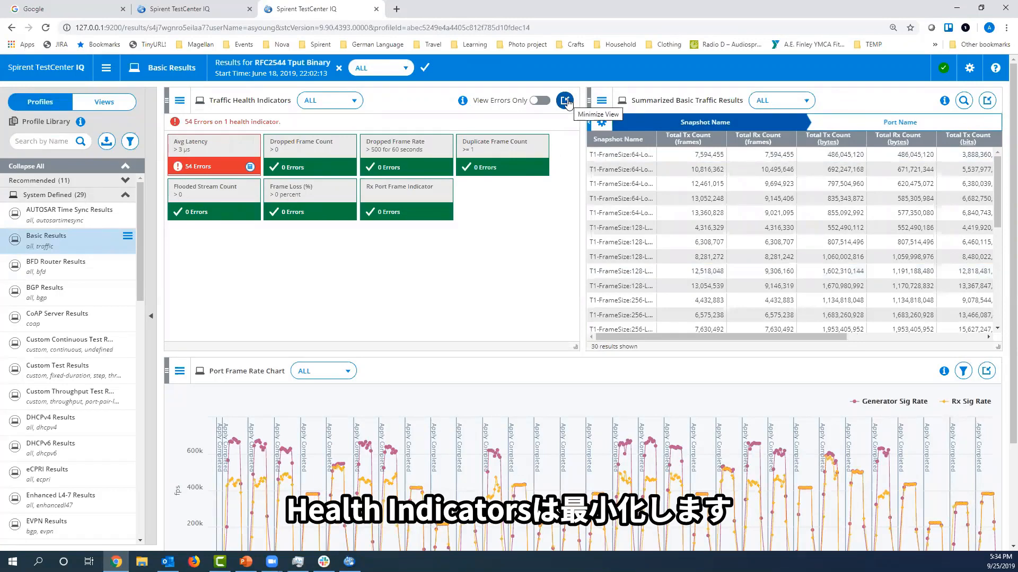
left_click(565, 101)
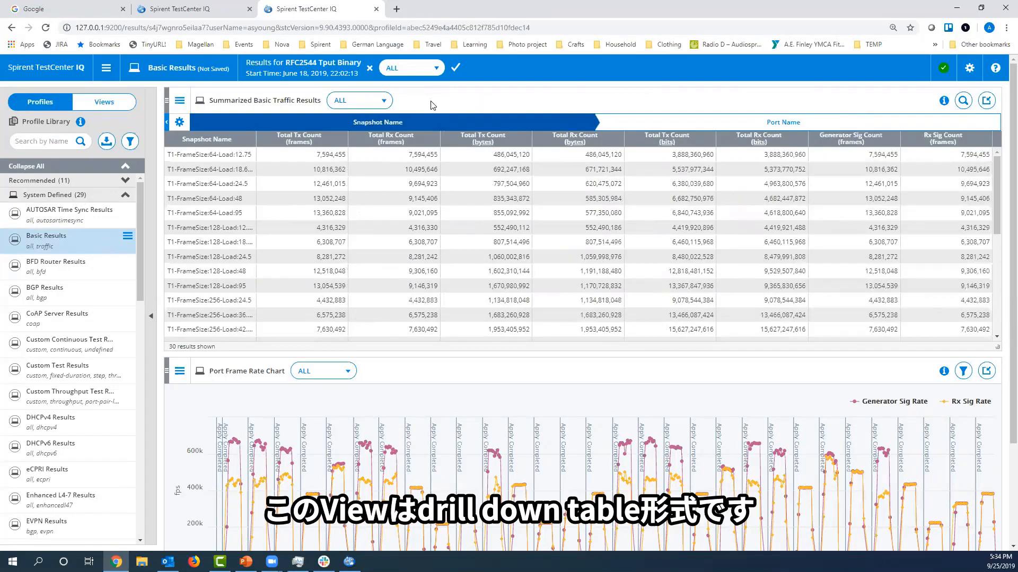
Drill down from snapshots T1-FrameSize:64-Load:95 and T1-FrameSize:128-Load:24.5 to the Port Name level, and return to the Snapshot Name level.
left_click(198, 214)
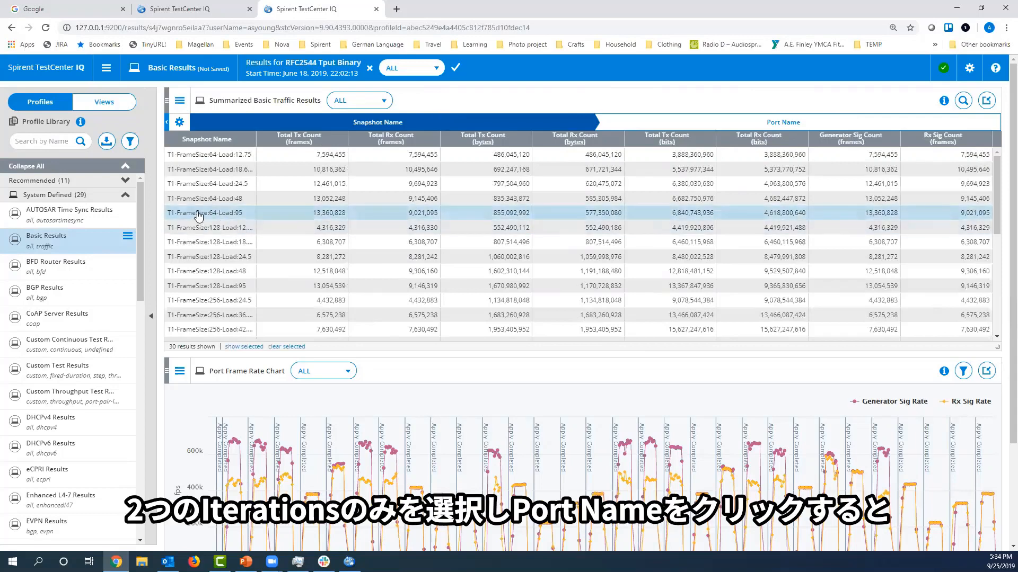
left_click(191, 245)
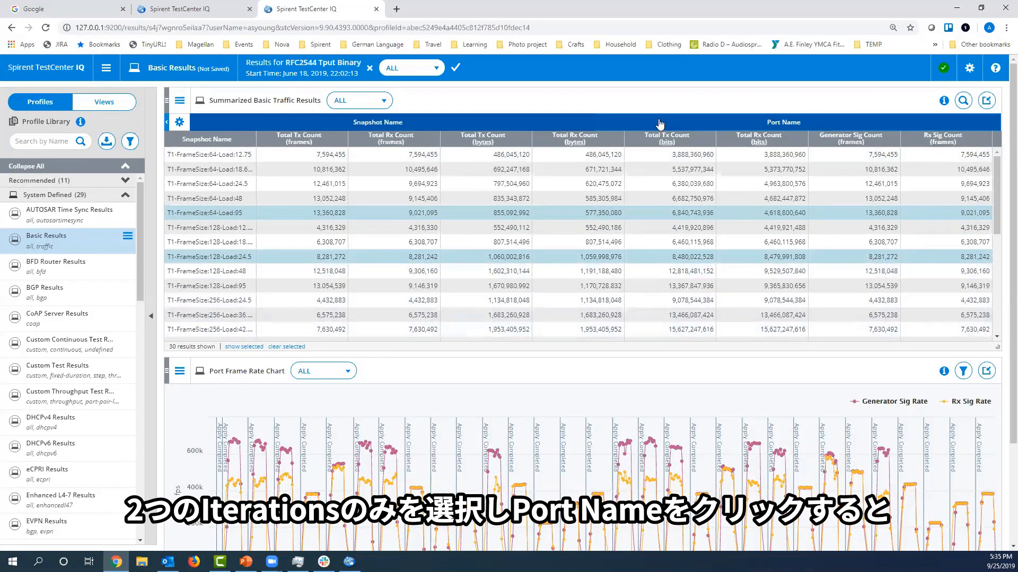
left_click(659, 123)
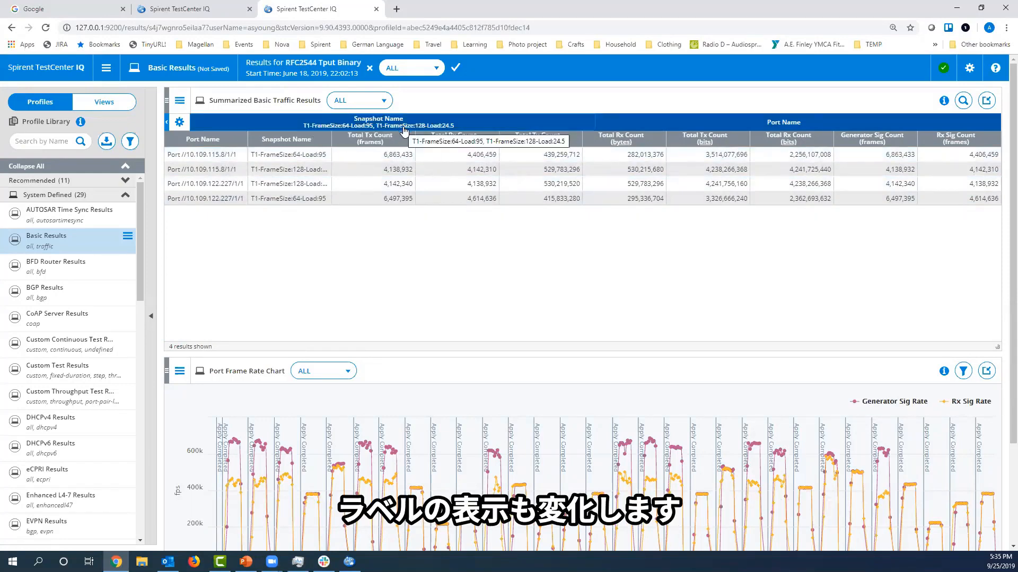
left_click(505, 125)
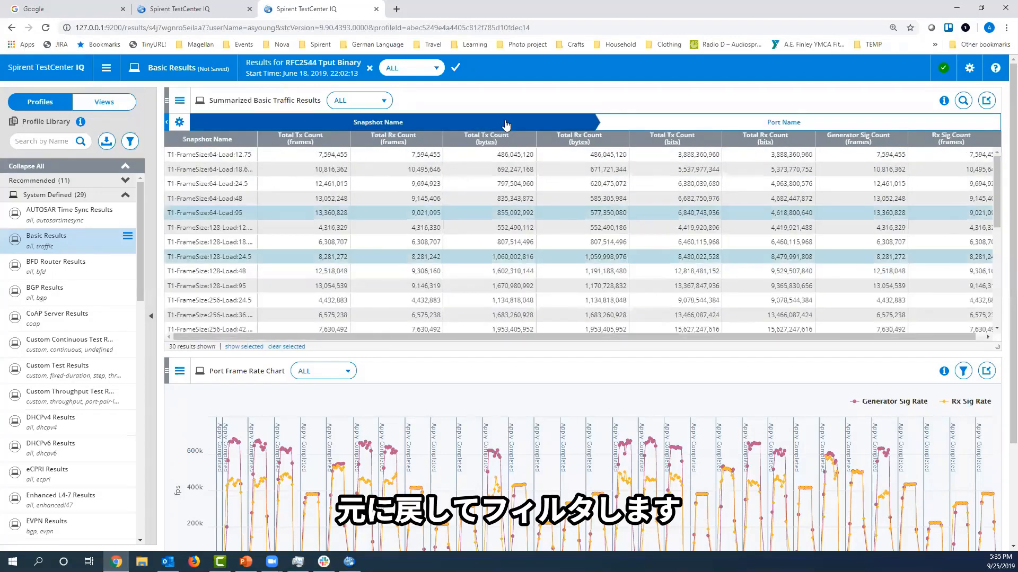
Filter the Summarized Basic Traffic Results view with the condition Generator Sig Count (frames) > 12461000 and apply it.
left_click(182, 102)
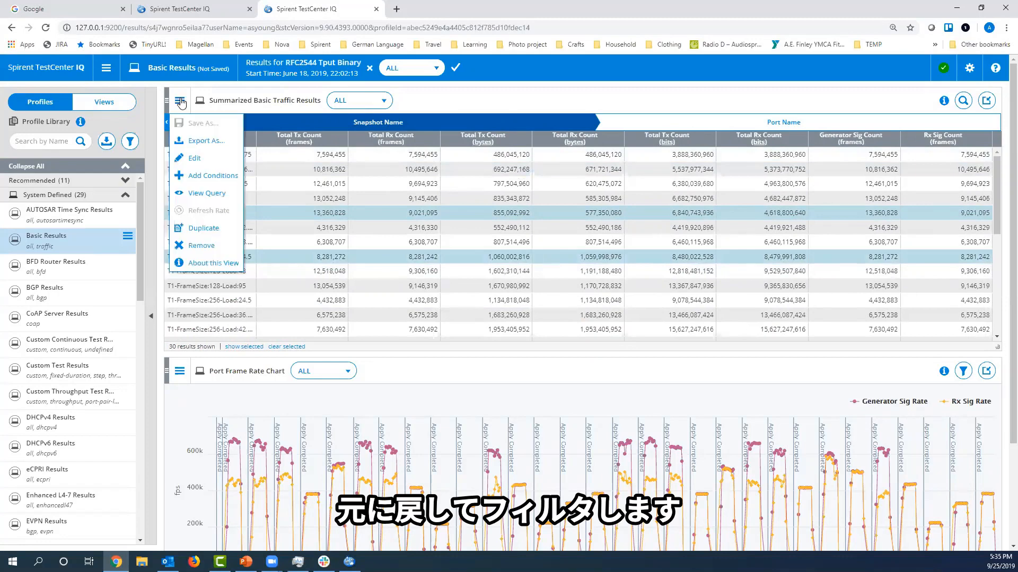
left_click(208, 178)
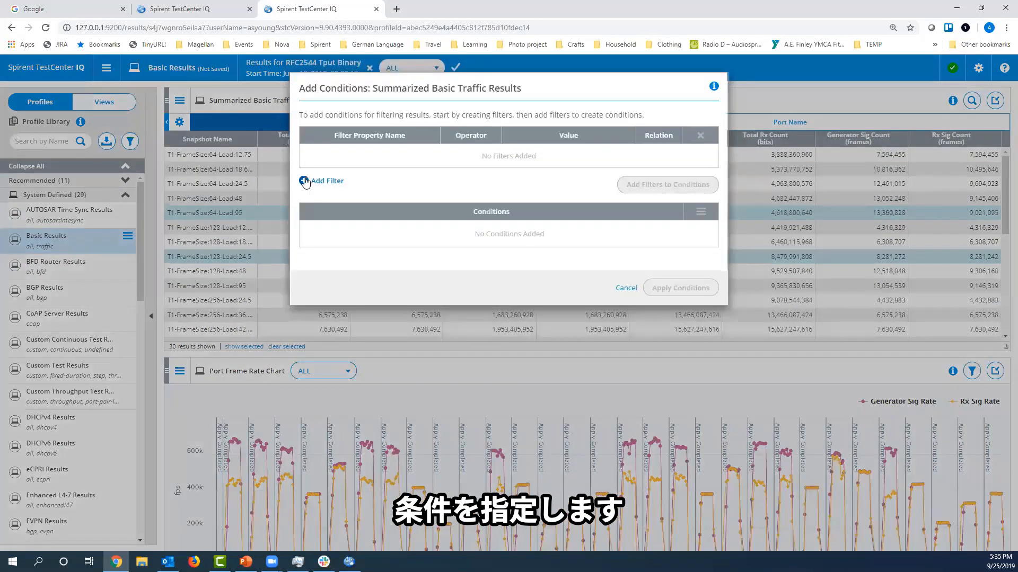
left_click(305, 181)
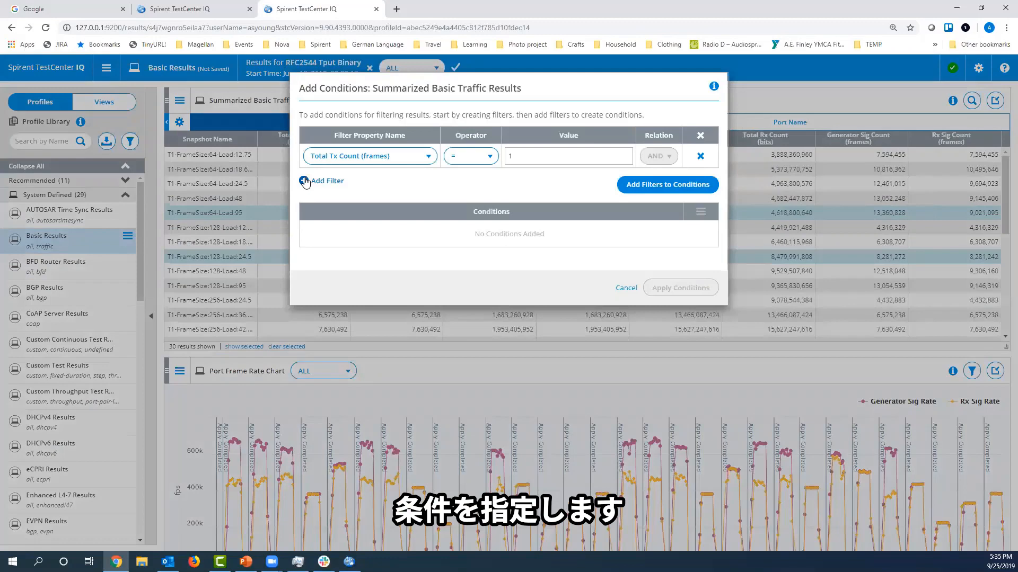
left_click(381, 158)
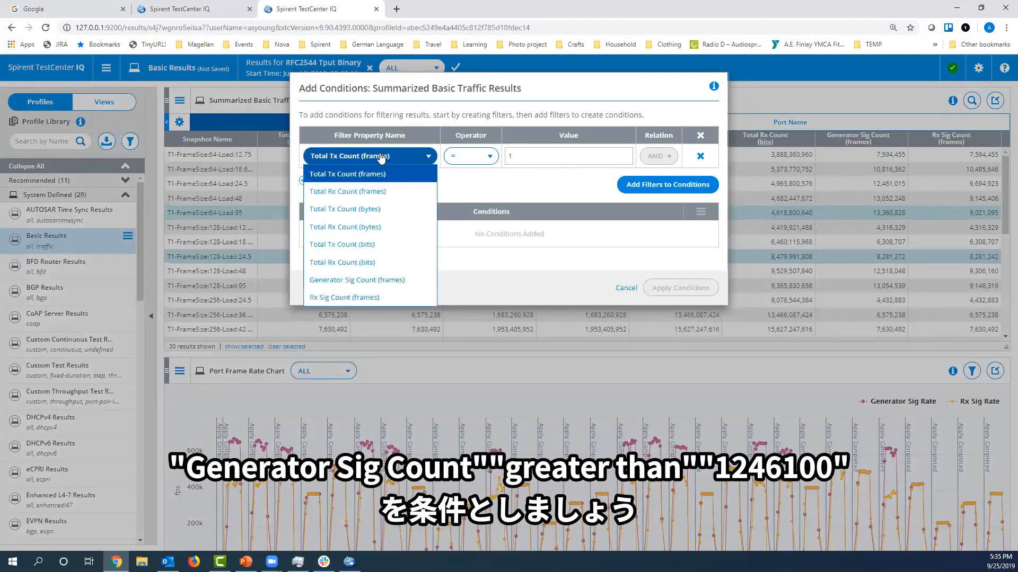
left_click(381, 281)
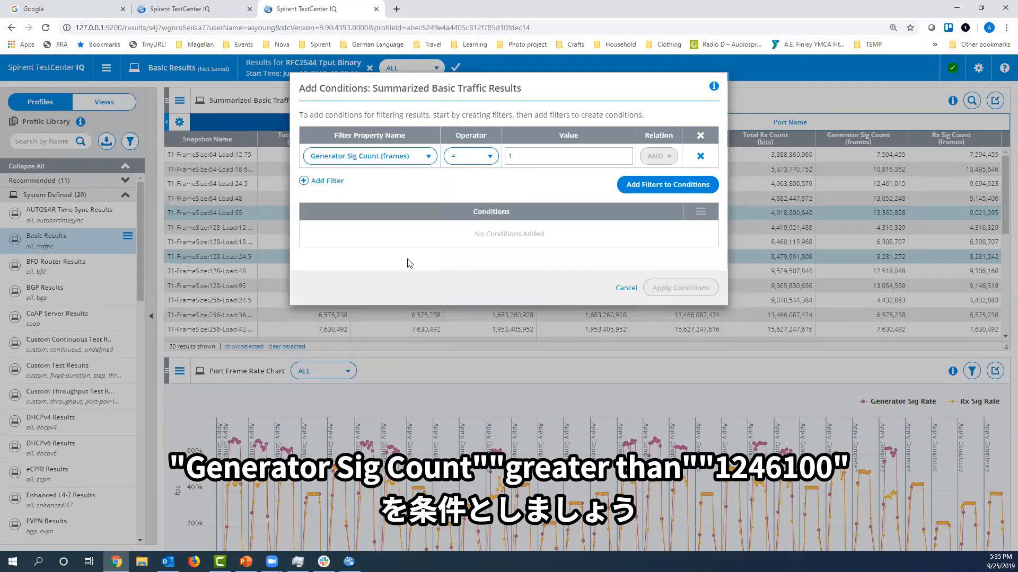
left_click(484, 157)
left_click(482, 210)
left_click(589, 158)
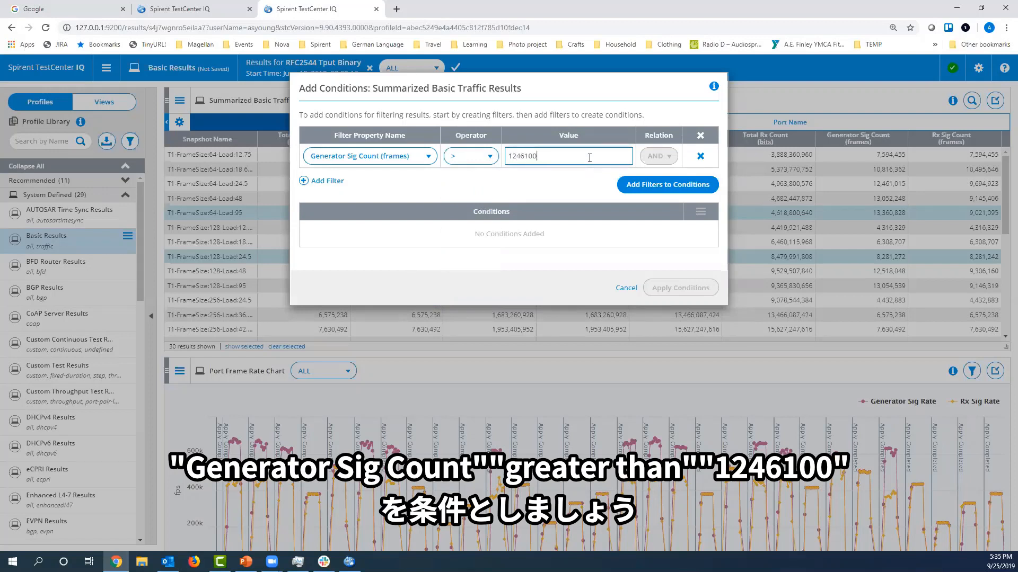
left_click(674, 184)
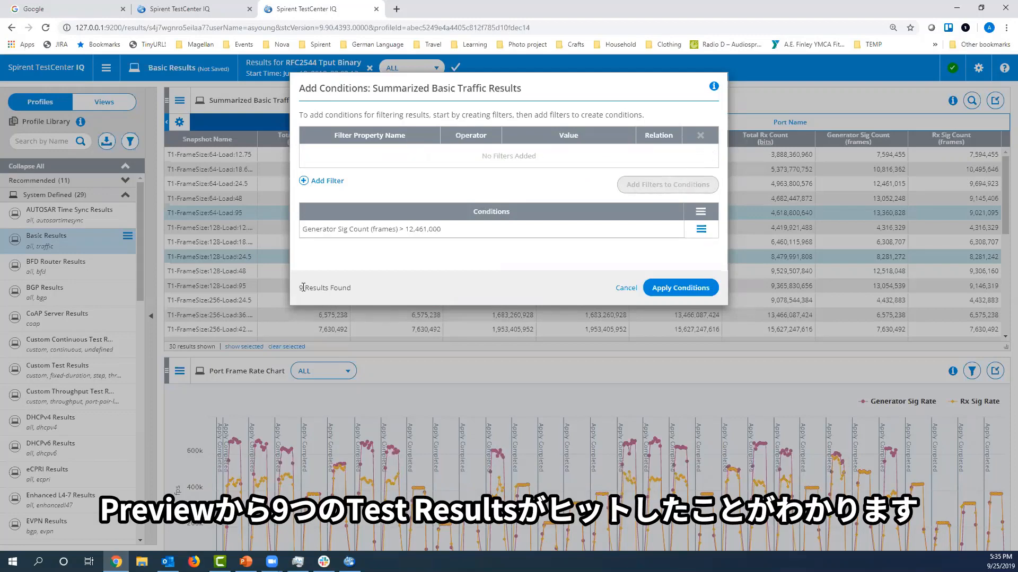
left_click(676, 290)
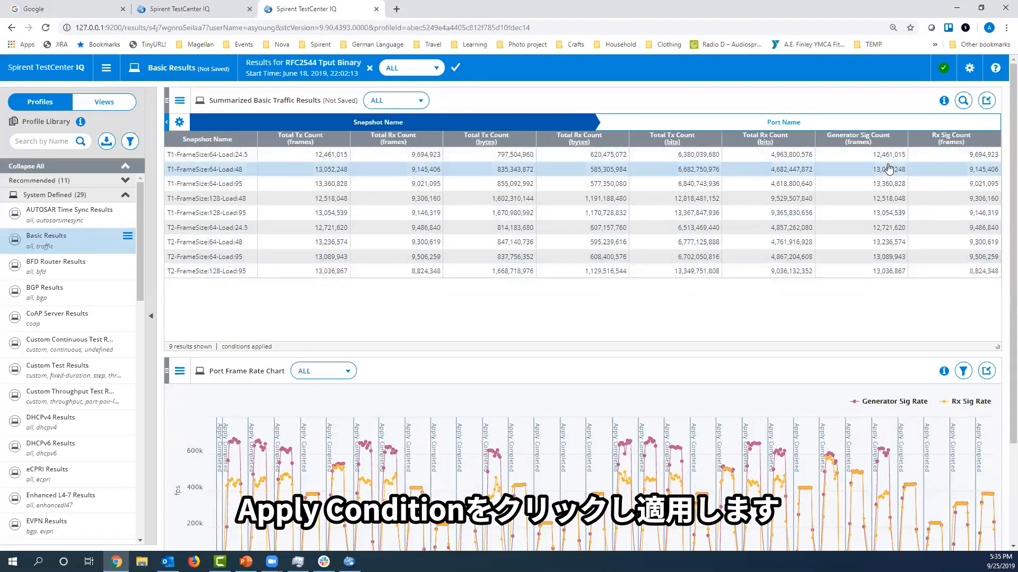
Sort the filtered table by Generator Sig Count (frames) and Total Rx Count (bits), finishing with an ascending sort by Snapshot Name.
left_click(896, 141)
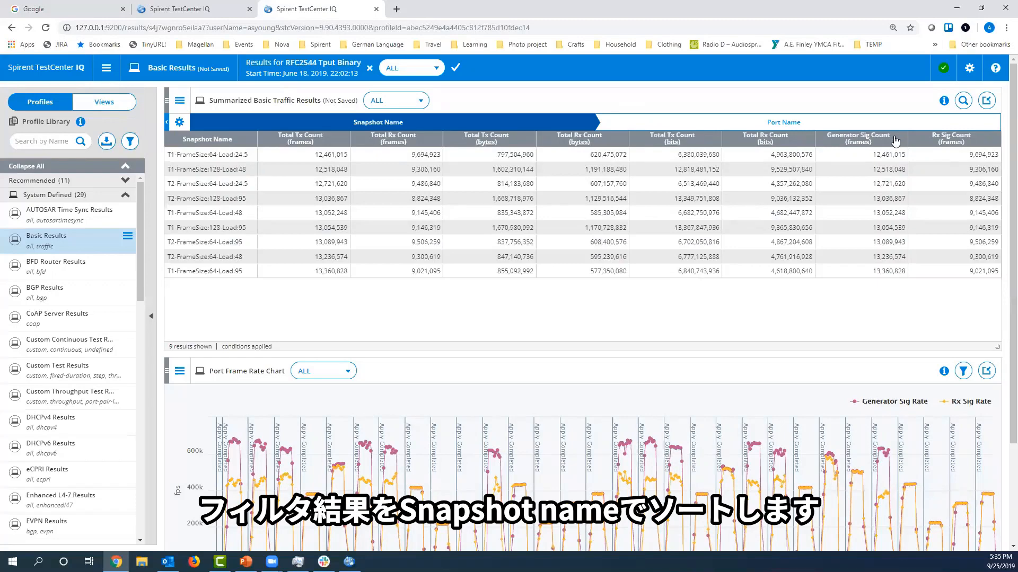
left_click(794, 142)
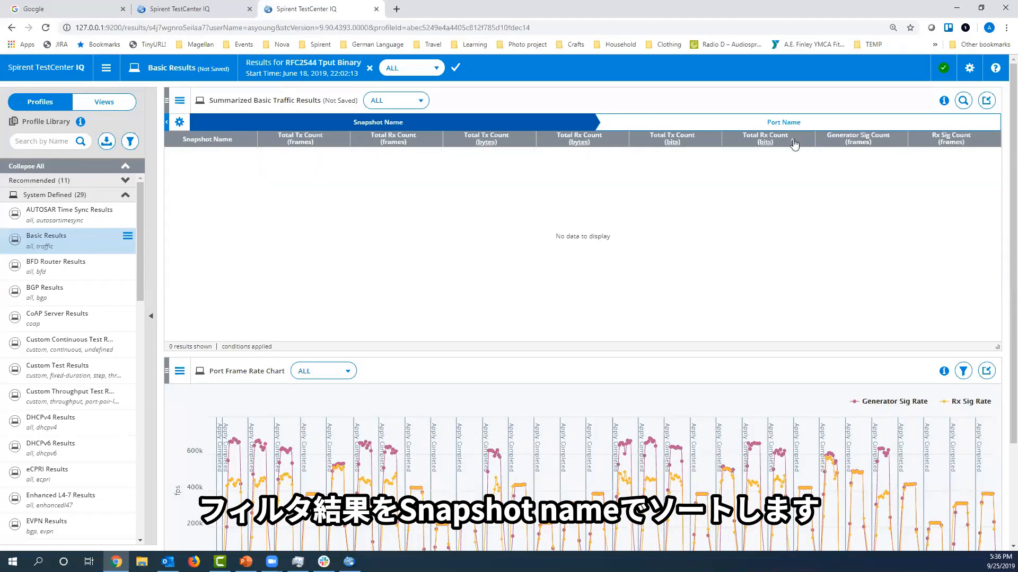
left_click(236, 140)
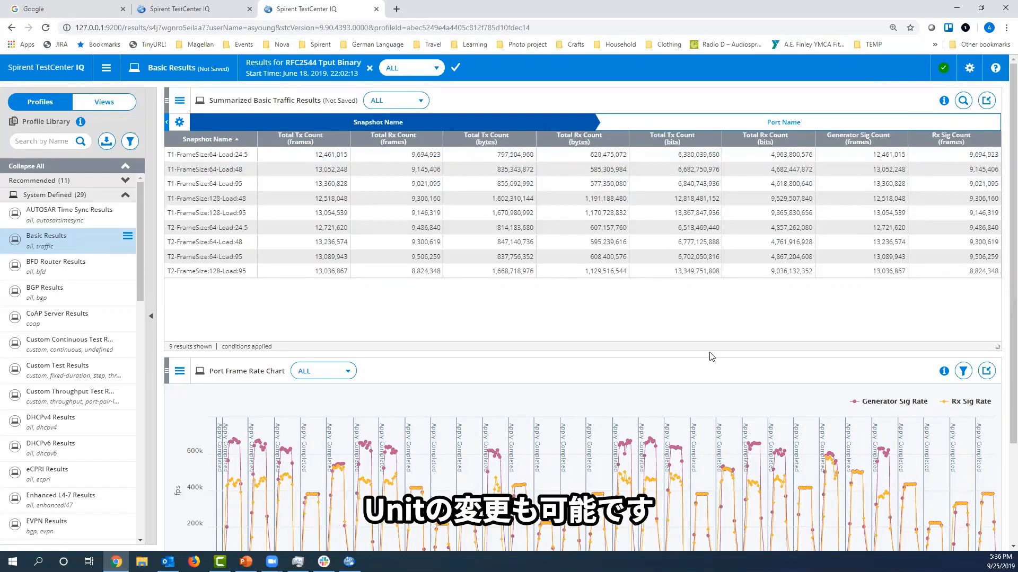
Change the units of all bit-count columns in the Summarized Basic Traffic Results view to Gb with 4 decimal places.
left_click(672, 142)
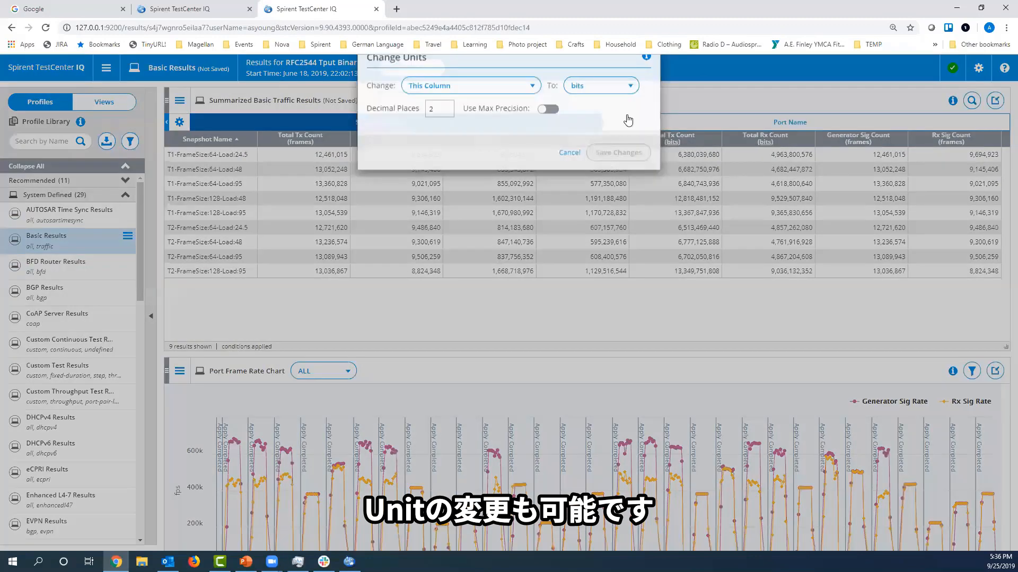
left_click(626, 115)
left_click(593, 185)
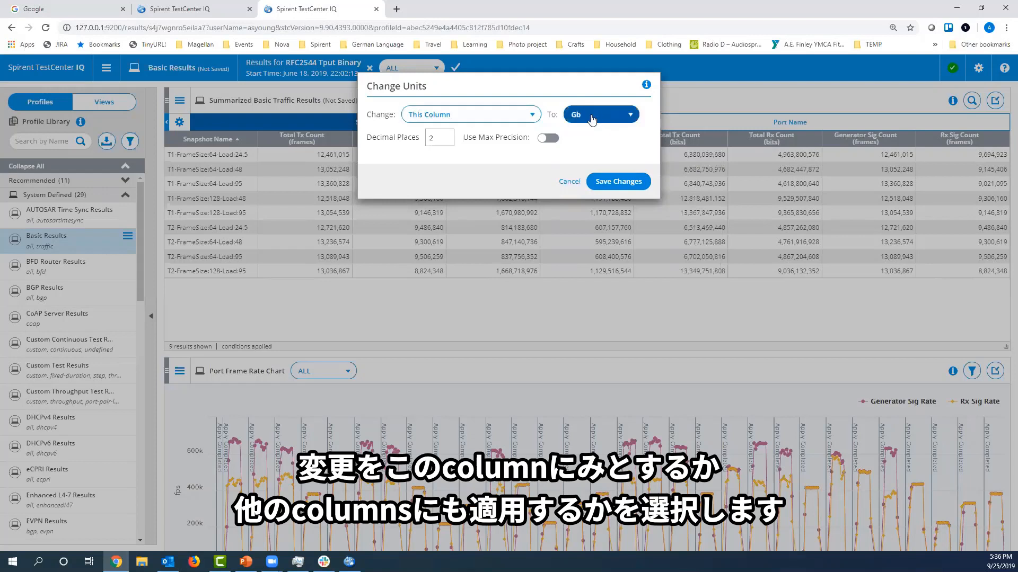
left_click(526, 114)
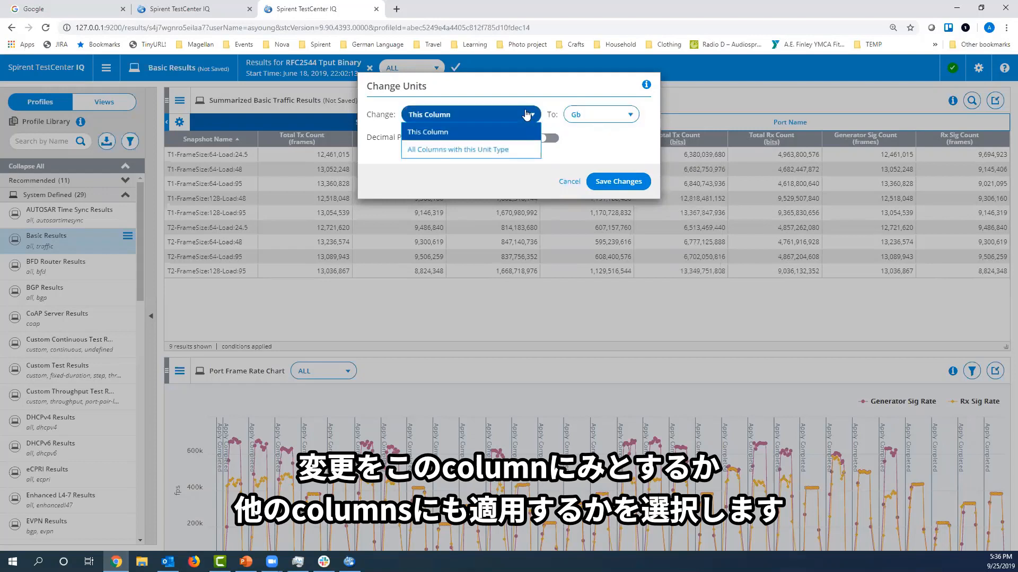
left_click(496, 153)
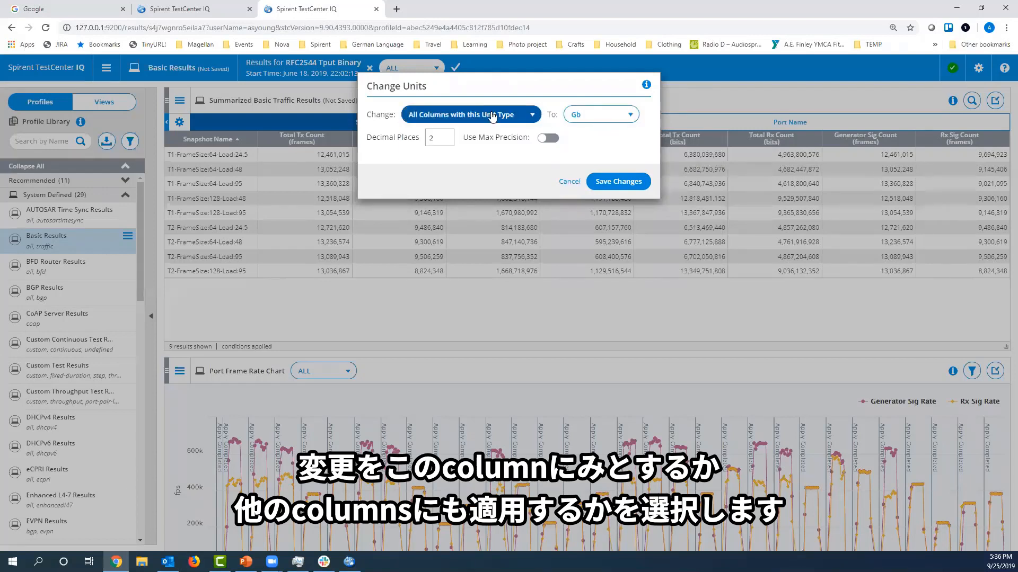
left_click(430, 137)
type("4")
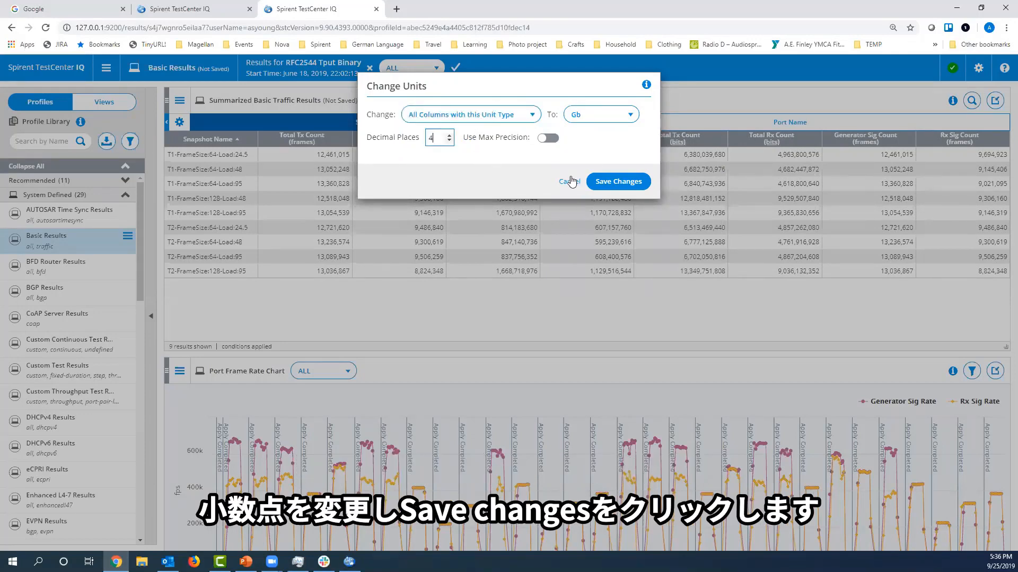
left_click(608, 181)
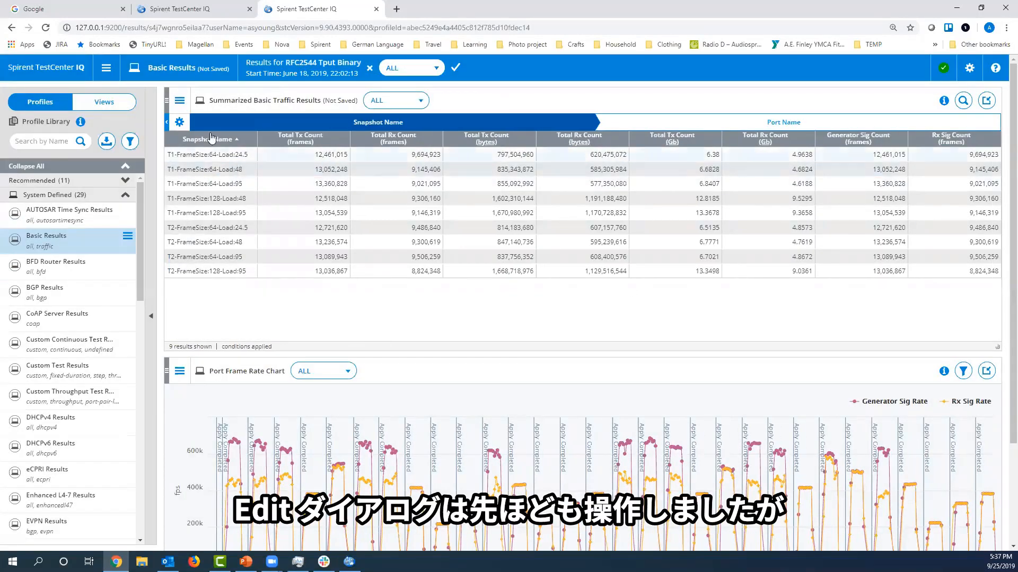
Review the available and included data columns in the edit settings of Summarized Basic Traffic Results, closing them without changes.
left_click(180, 102)
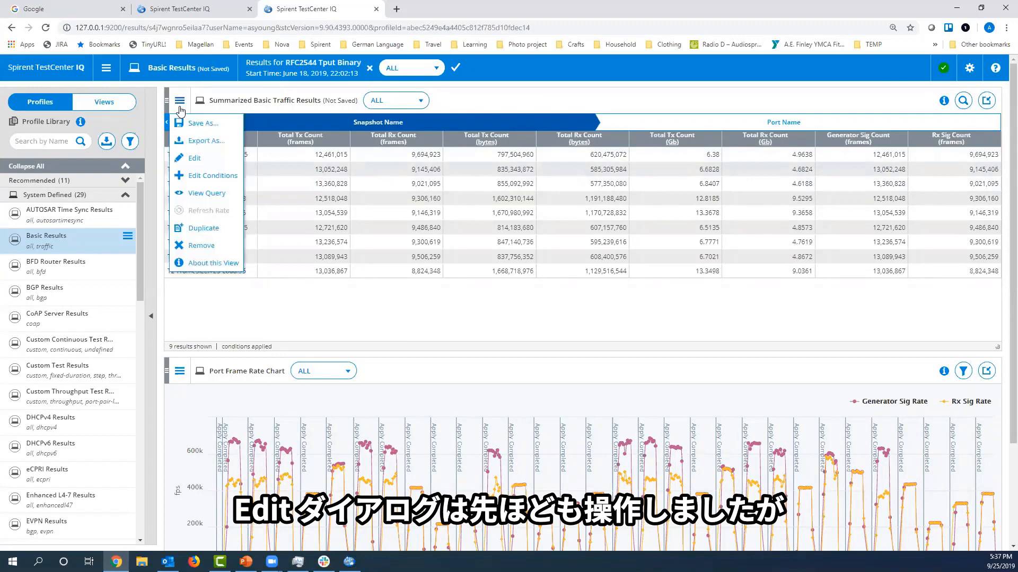
left_click(194, 158)
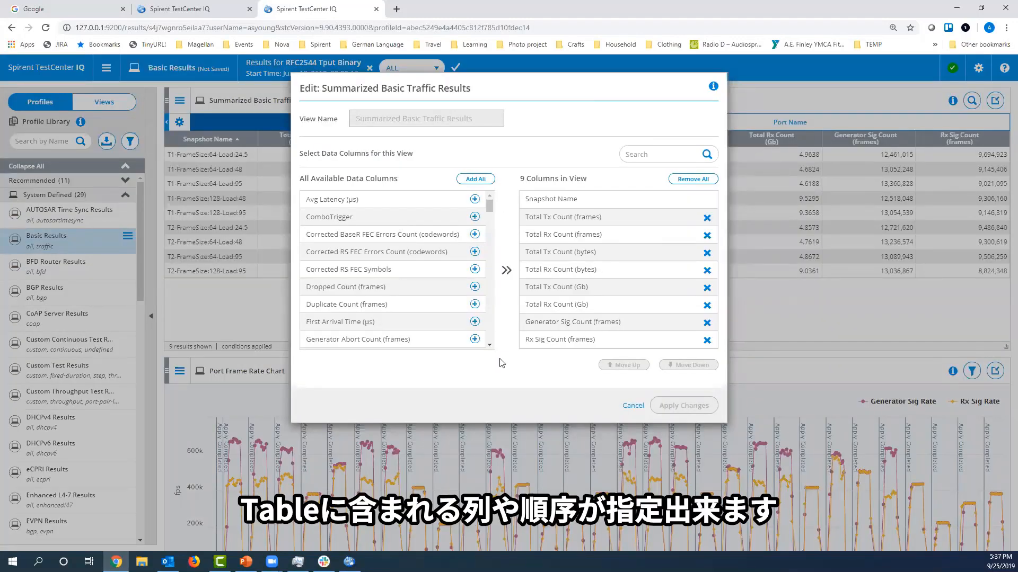
left_click(632, 407)
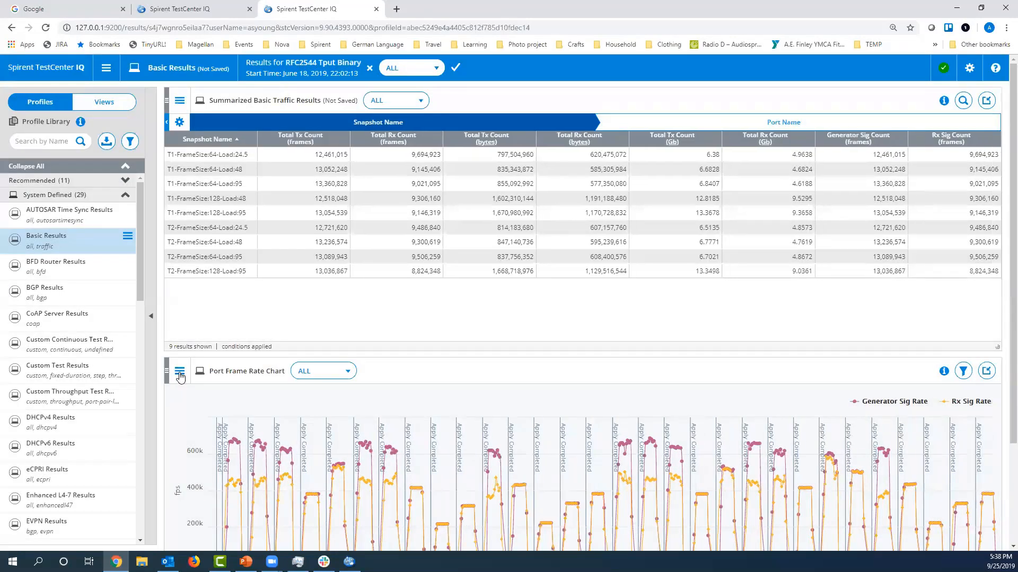
Review the Generator Sig Rate series in the edit settings of the Port Frame Rate Chart, closing them without changes.
left_click(180, 371)
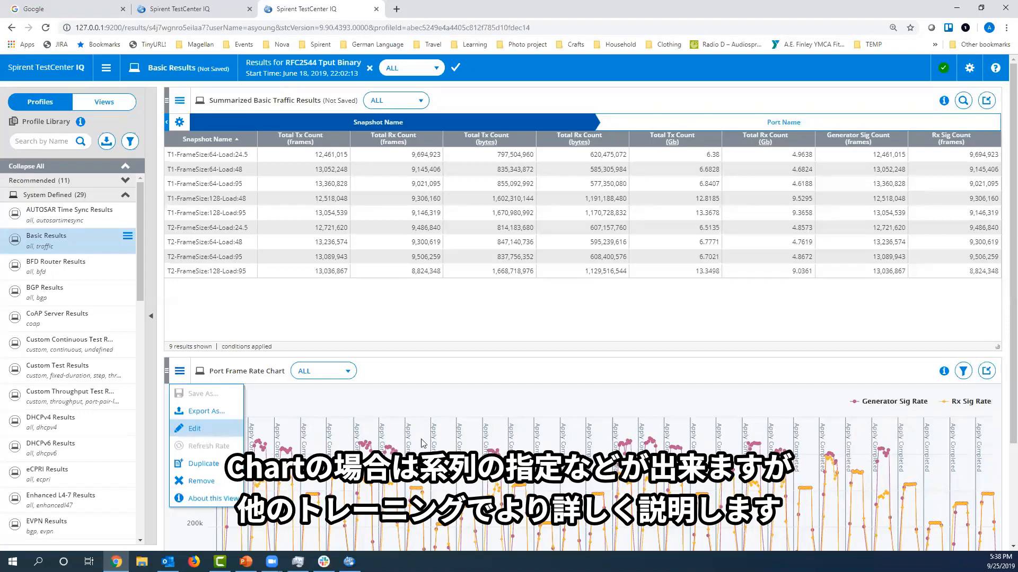
left_click(195, 427)
left_click(270, 232)
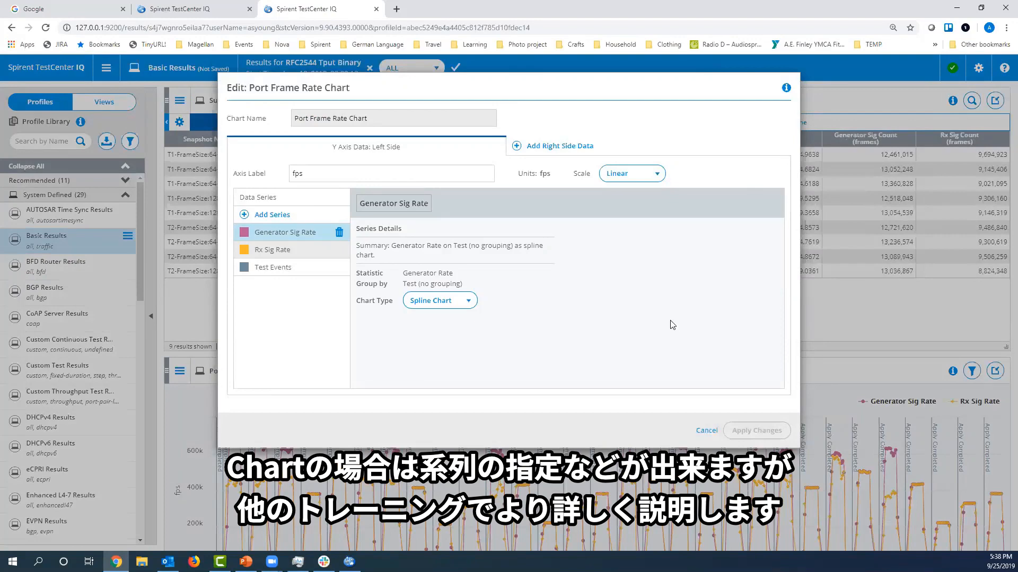
left_click(707, 431)
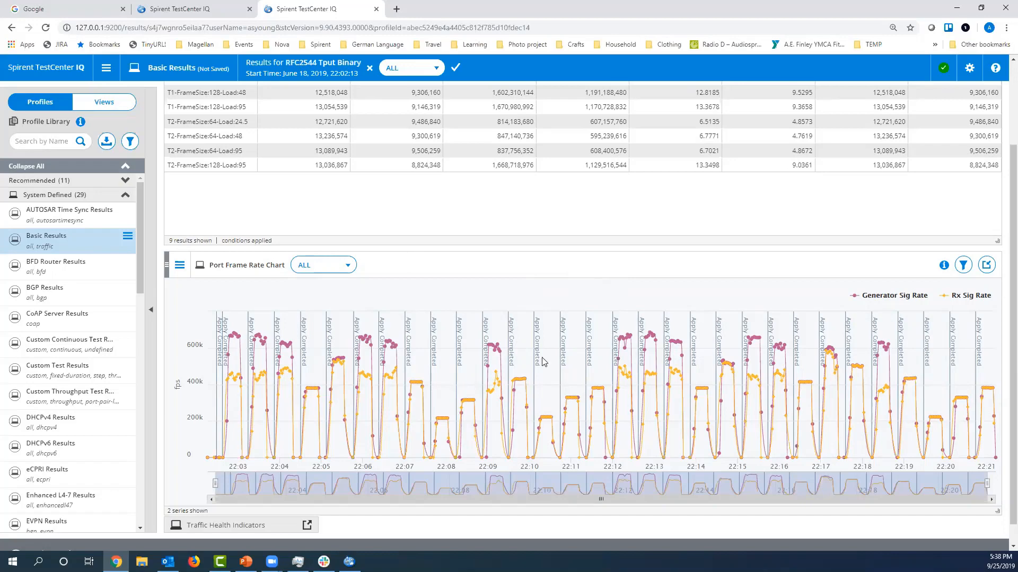
scroll(528, 352, "up", 2)
Clear the old search in the View Library, expand the system-defined views and filter the library to the Standard Table view type.
left_click(109, 104)
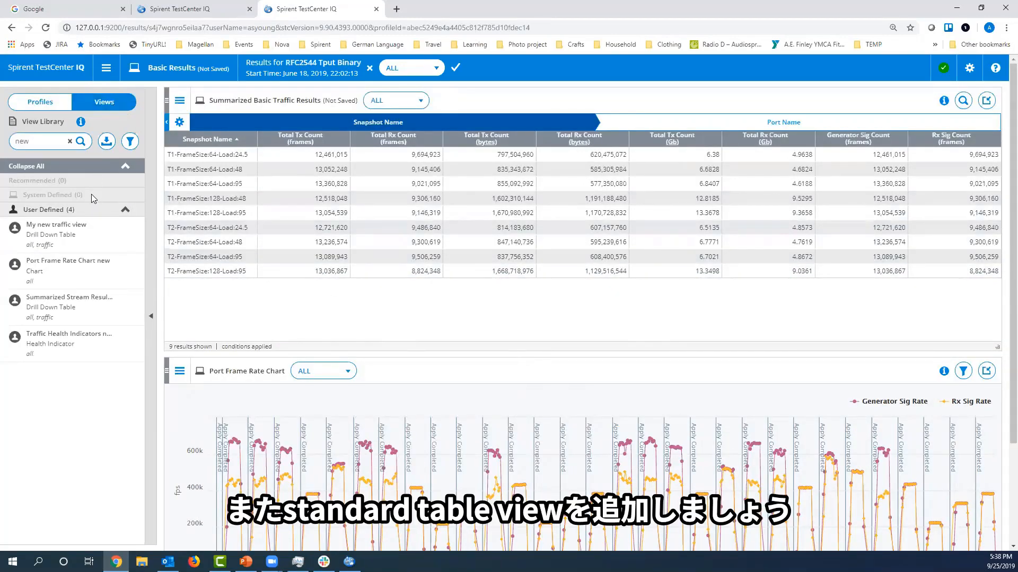
left_click(70, 140)
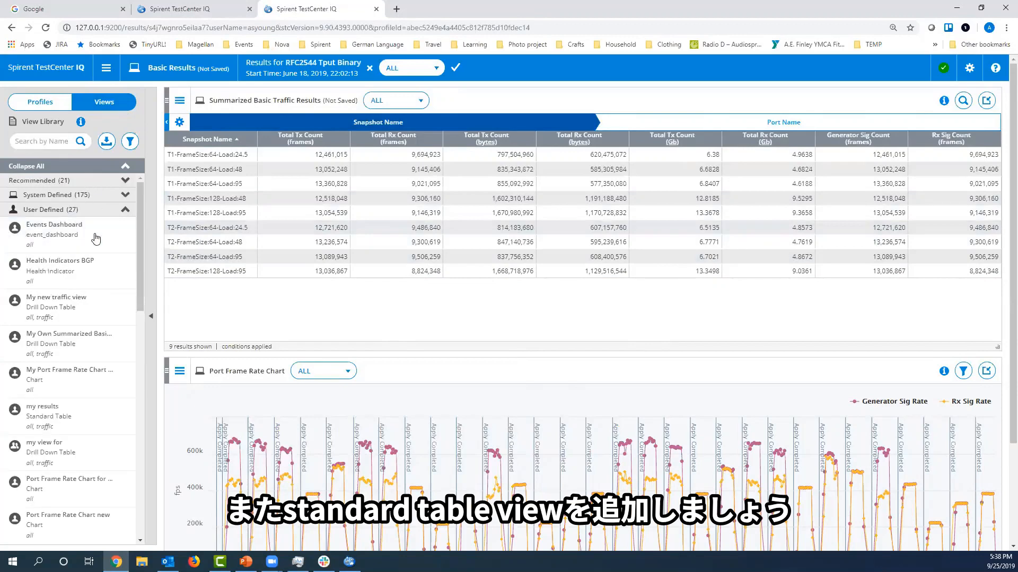
left_click(95, 197)
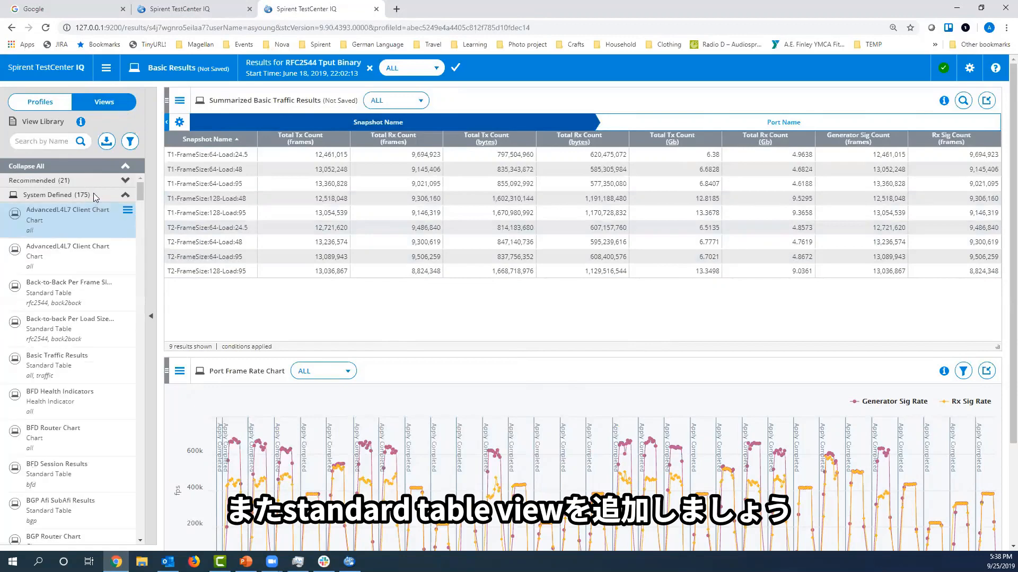
left_click(130, 141)
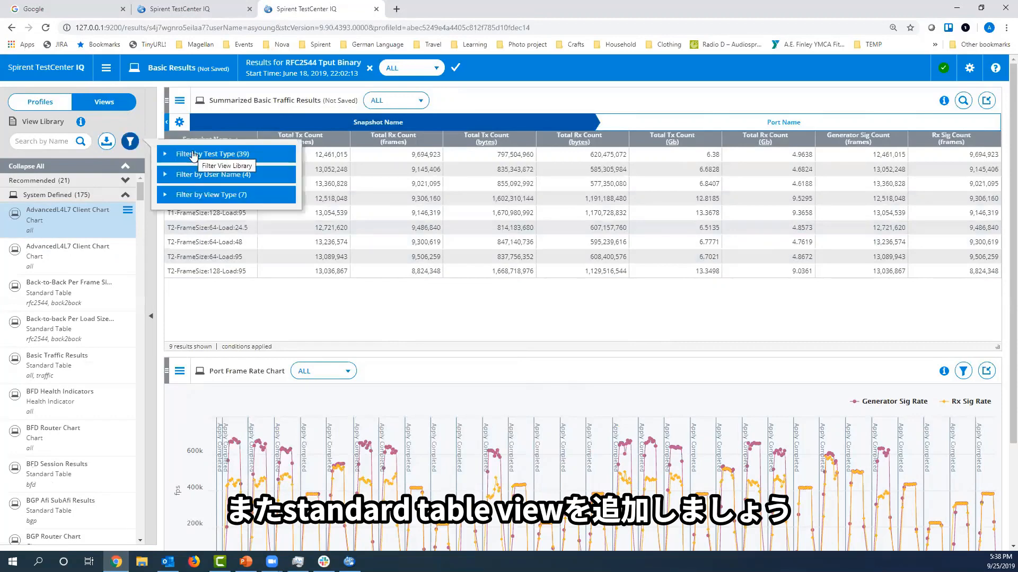
left_click(195, 195)
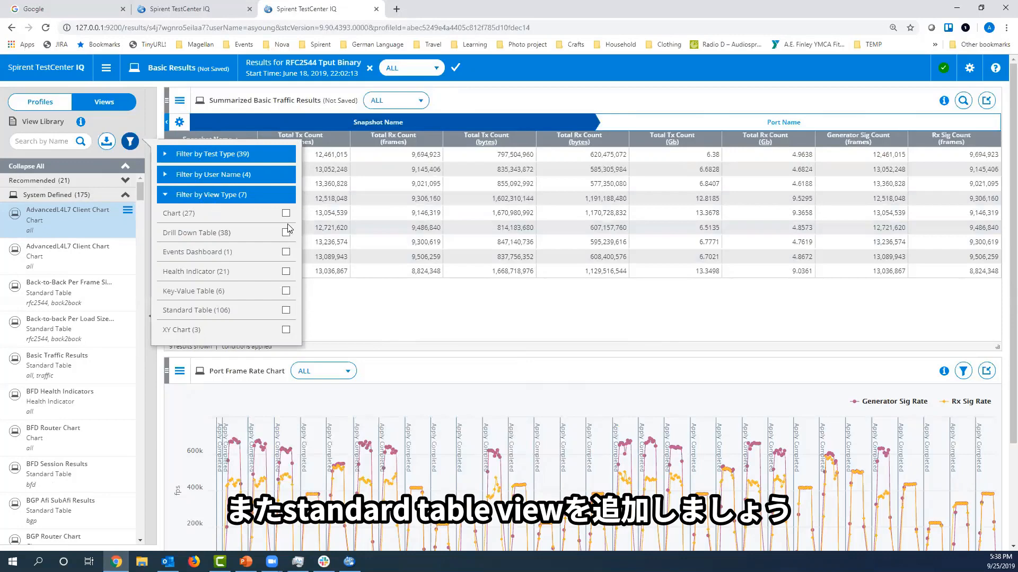
left_click(285, 310)
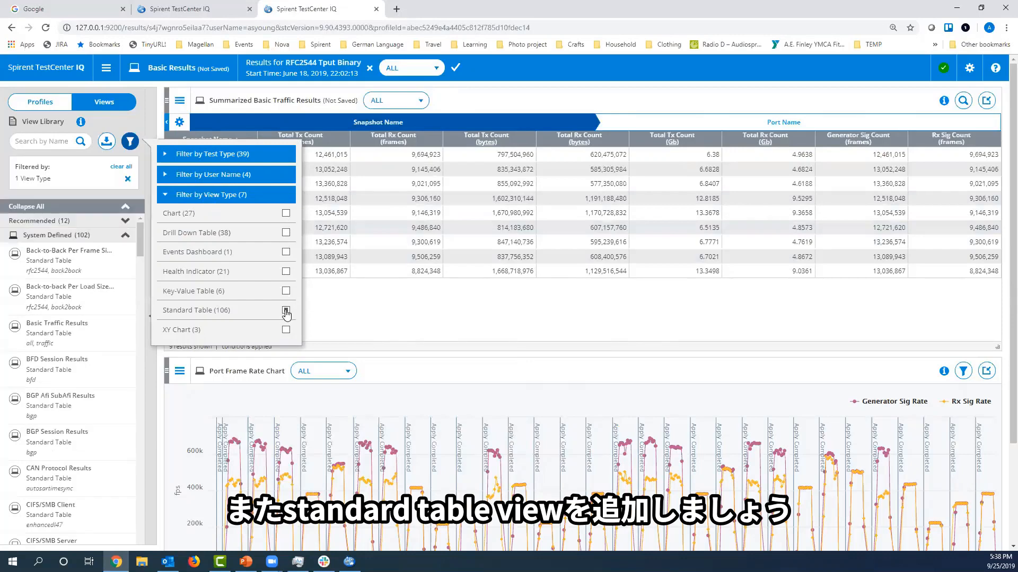
Search the View Library for "basic" and add the Basic Traffic Results view beside Summarized Basic Traffic Results.
left_click(37, 141)
type("b")
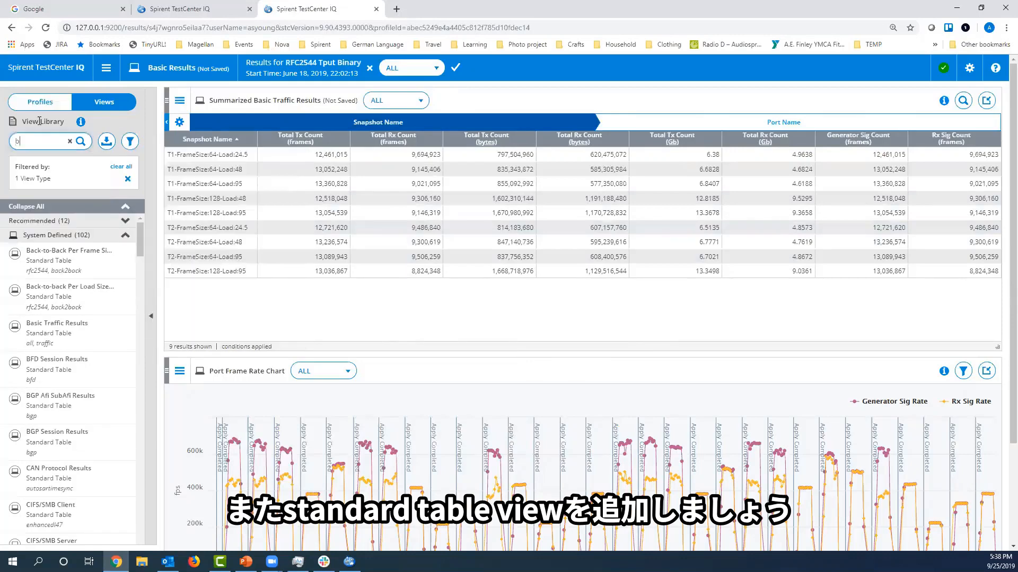
type("as")
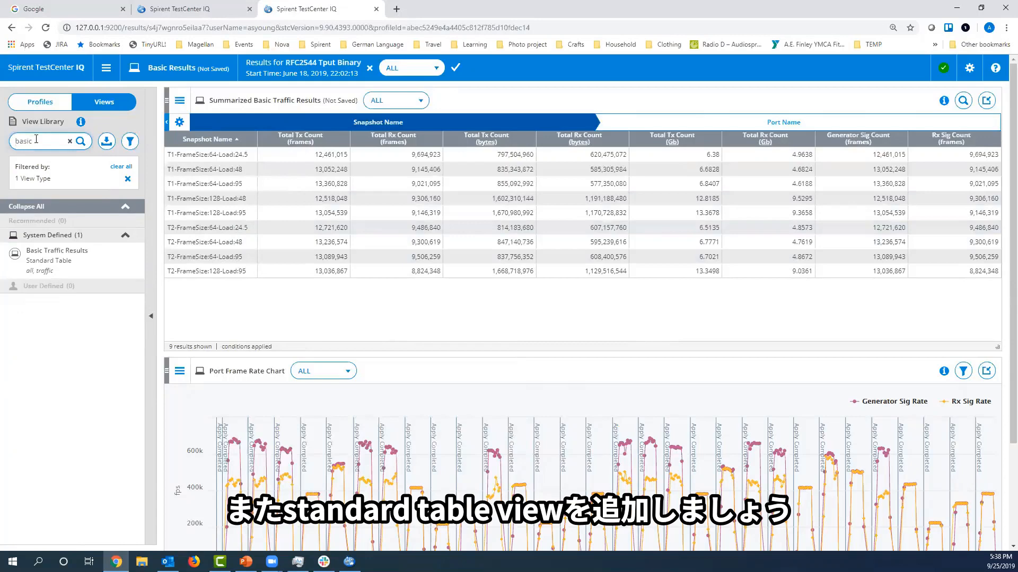
type("ic")
left_click_drag(67, 258, 160, 259)
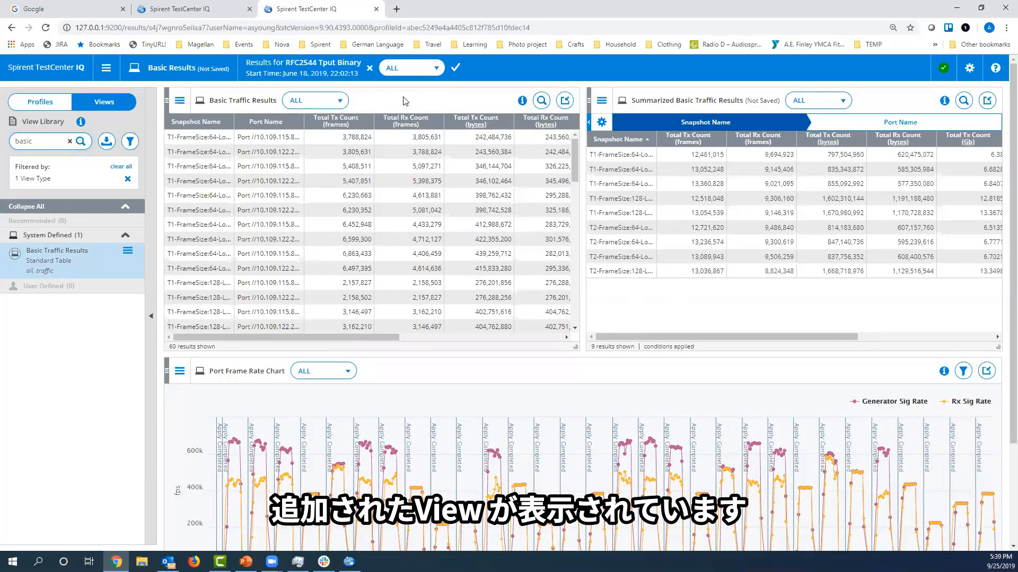
Review the available export formats for the Basic Traffic Results view, cancelling without exporting.
left_click(181, 102)
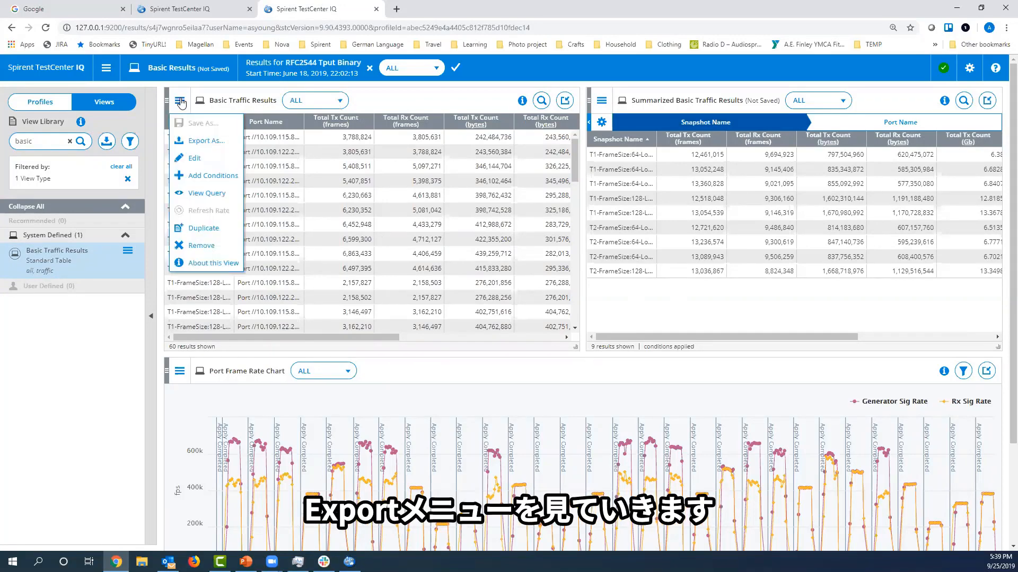
left_click(196, 140)
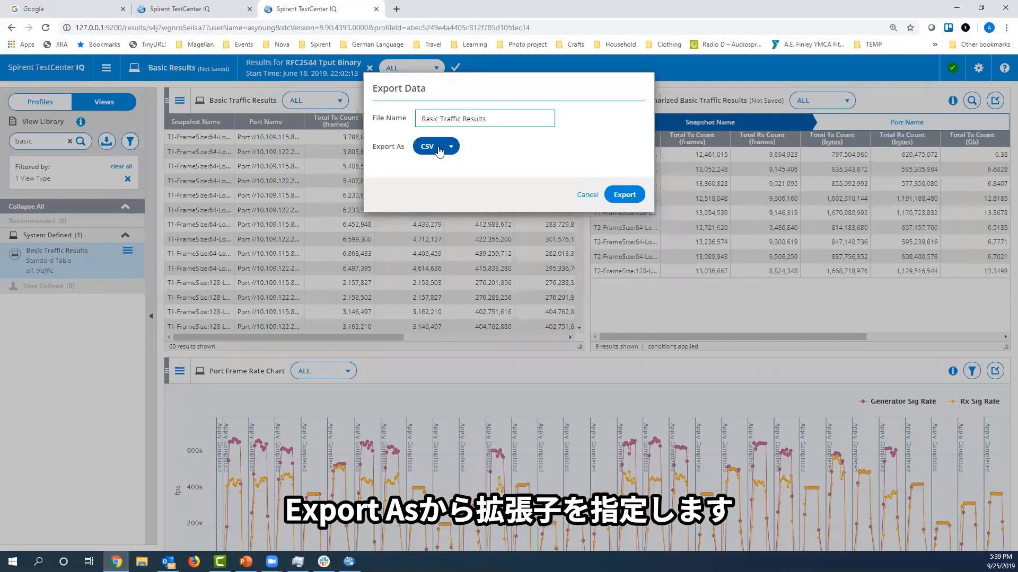
left_click(443, 150)
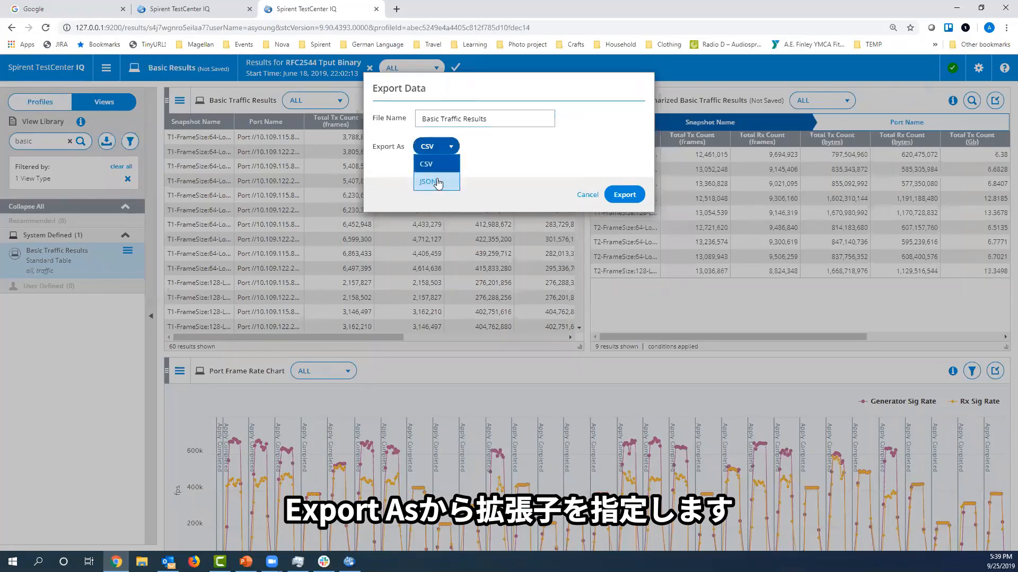
left_click(453, 151)
left_click(587, 194)
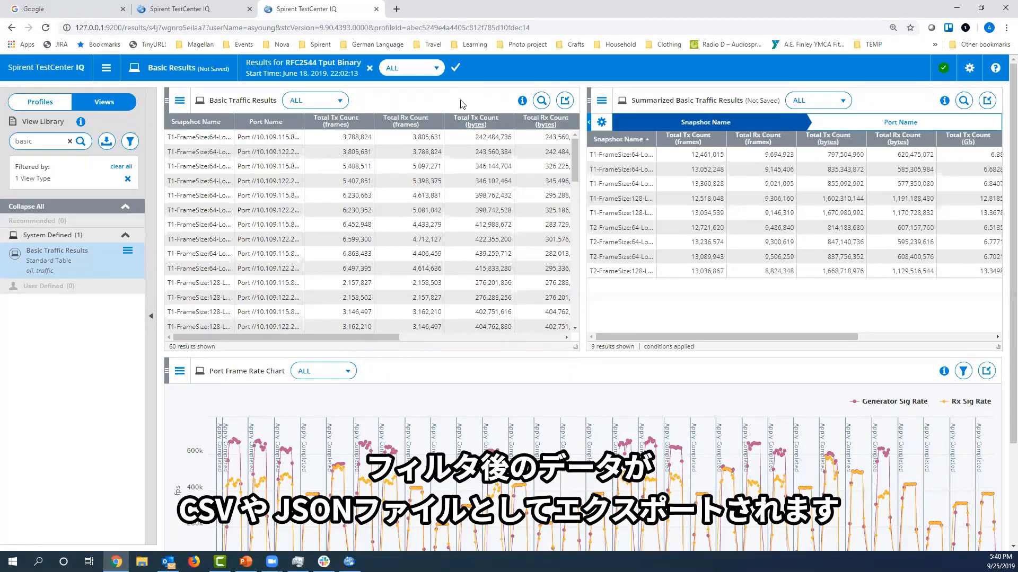
Filter the Basic Traffic Results view with the condition Total Tx Count (frames) < 5000000 and apply it.
left_click(181, 104)
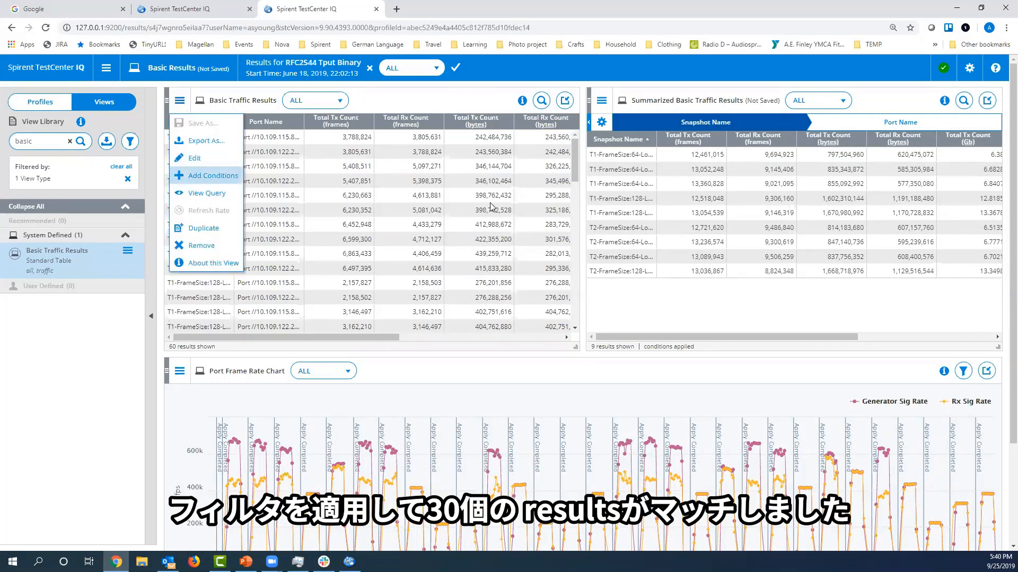
left_click(196, 177)
left_click(321, 182)
left_click(354, 157)
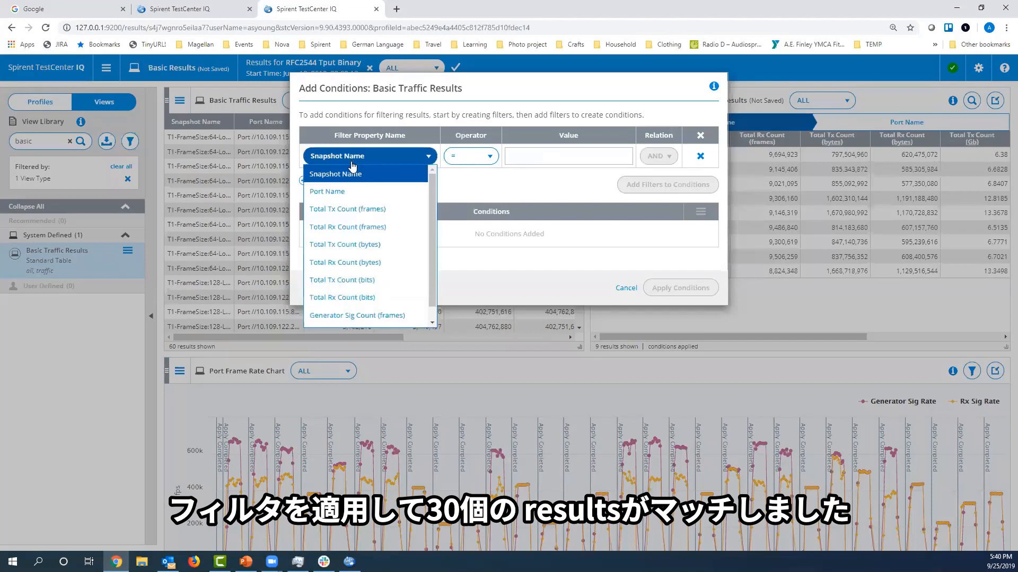
left_click(363, 210)
left_click(468, 155)
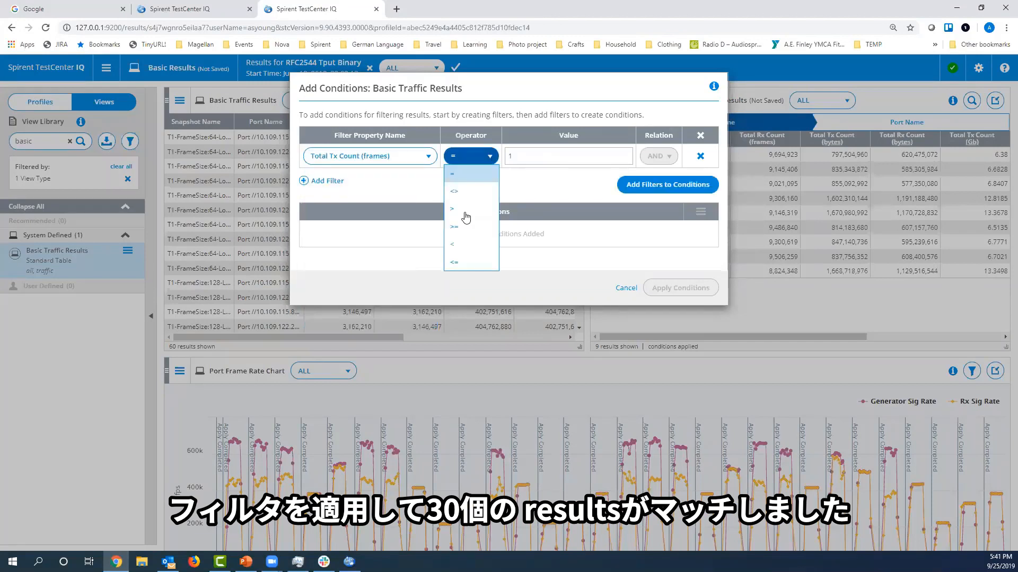
left_click(465, 246)
left_click(521, 156)
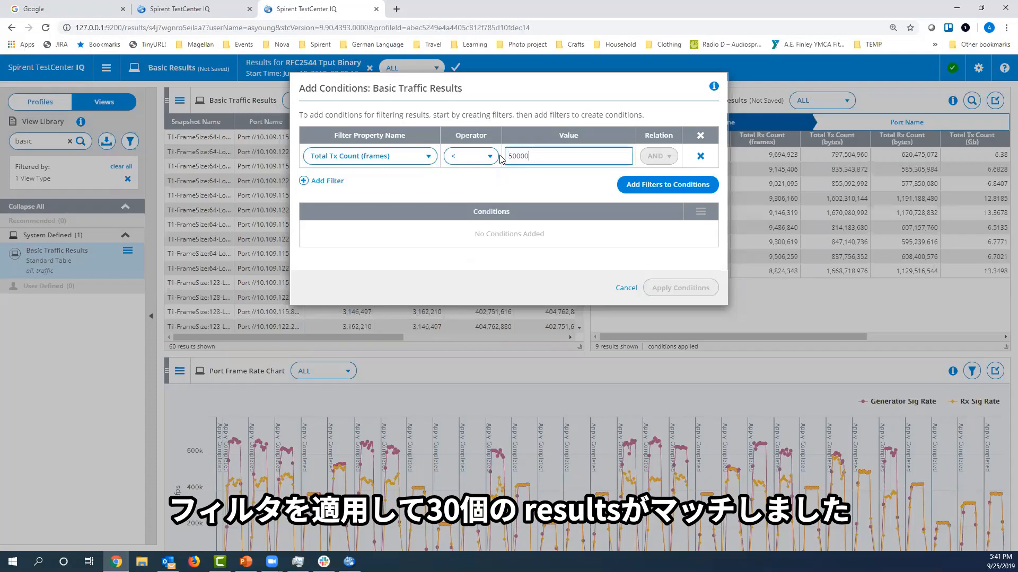
left_click(668, 184)
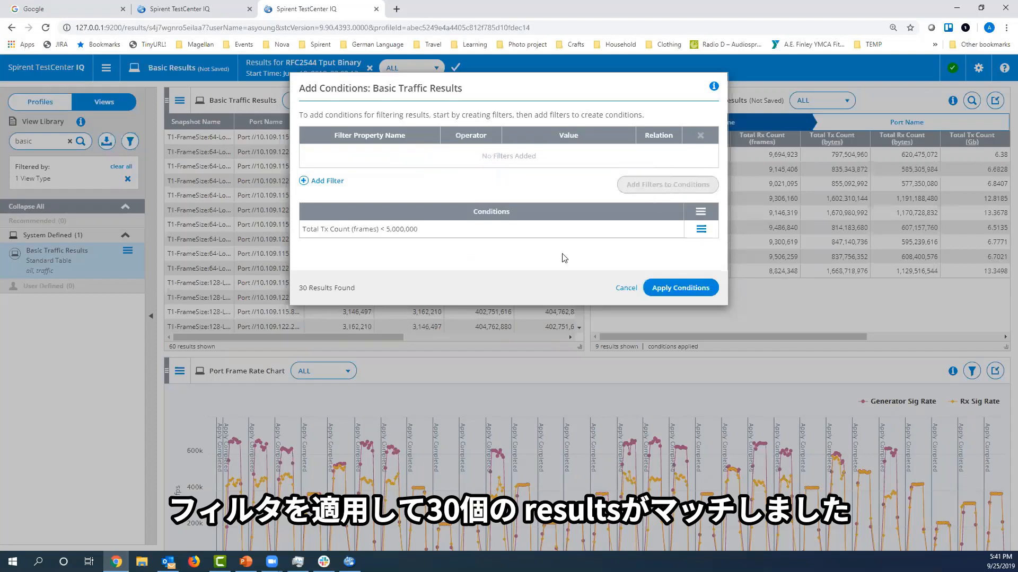
left_click(674, 291)
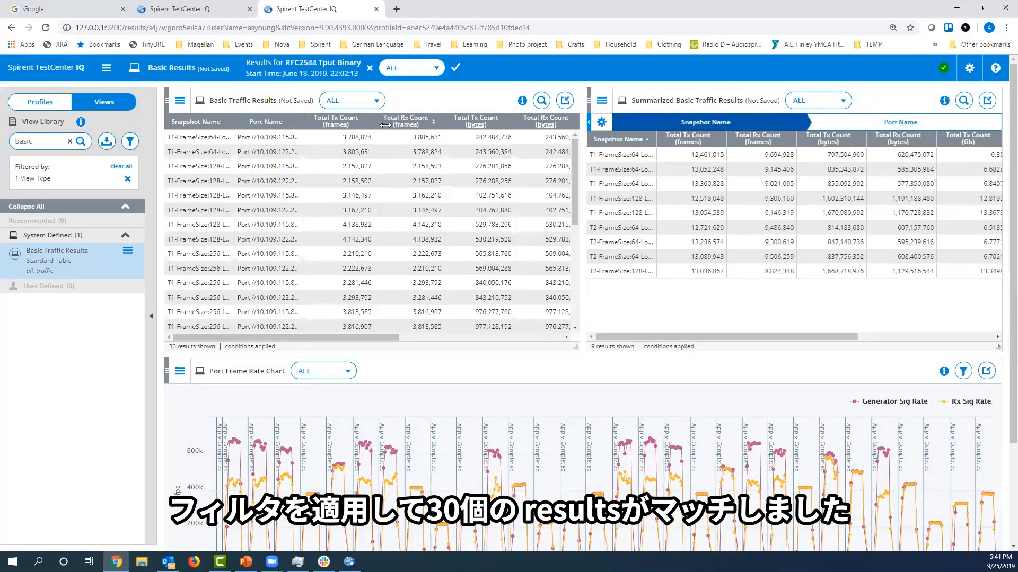
Move the Total Rx Count (frames) column after Total Tx Count (bytes) and export Basic Traffic Results as a CSV file.
left_click_drag(385, 125, 464, 121)
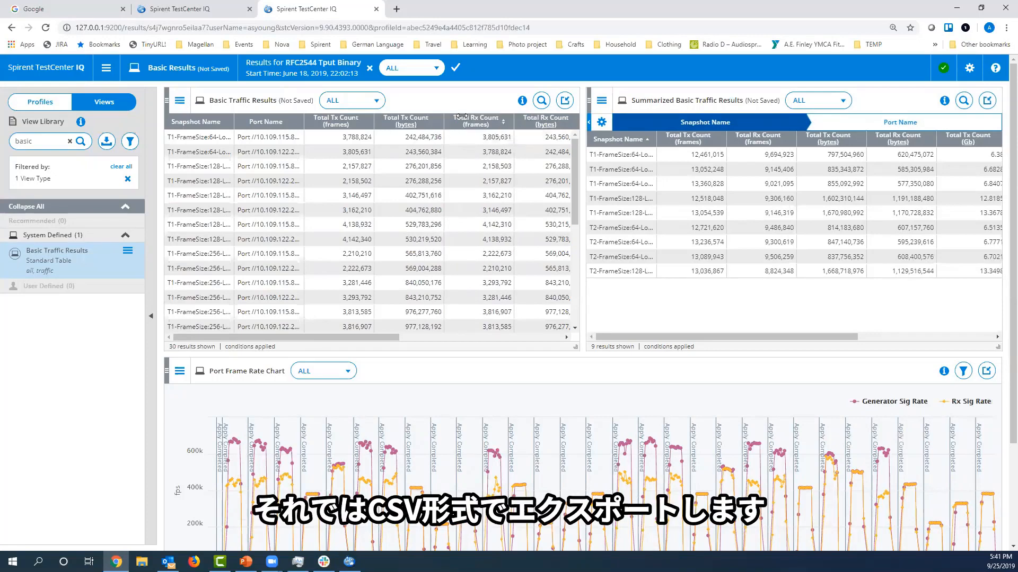
left_click(179, 101)
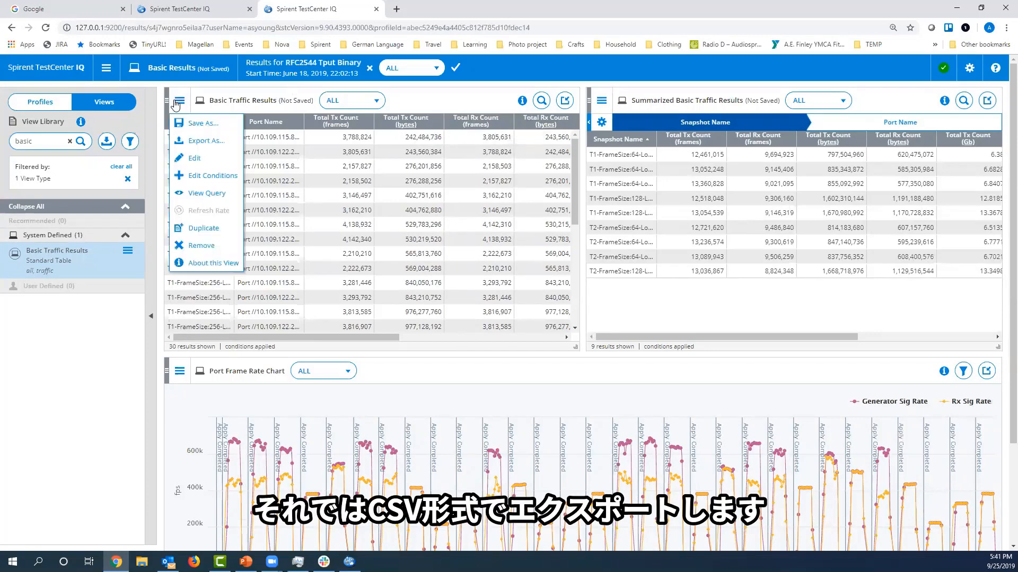
left_click(201, 142)
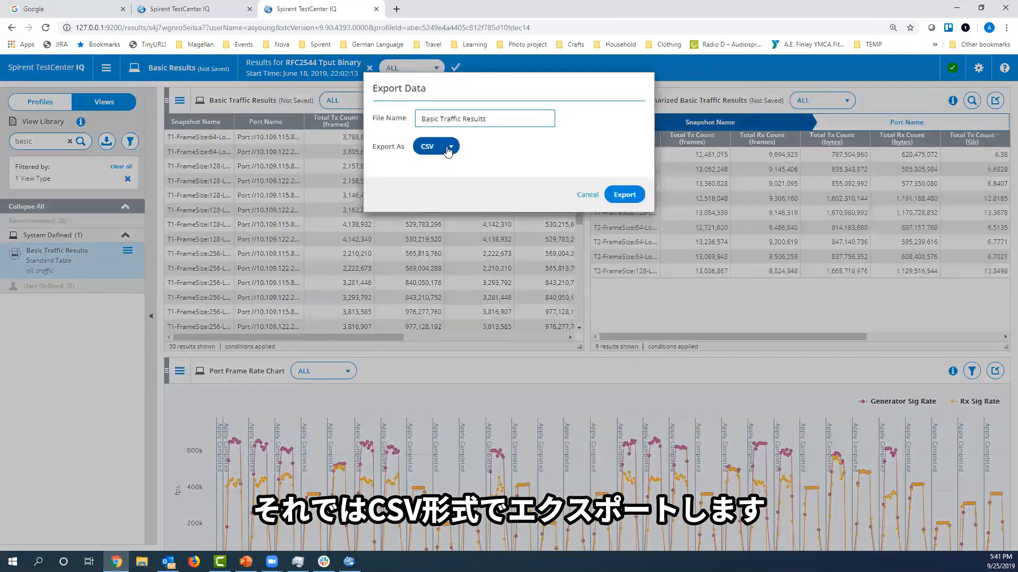
left_click(448, 148)
left_click(427, 164)
left_click(620, 195)
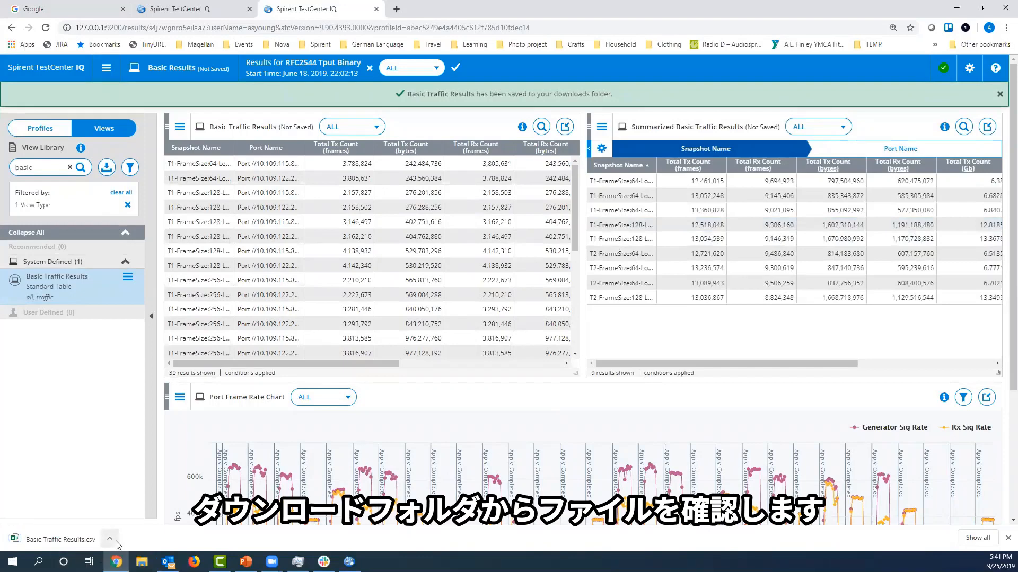
Open the exported Basic Traffic Results.csv in Excel and widen its Total Tx Count (frames) and Total Rx Count (frames) columns to inspect the data.
left_click(109, 539)
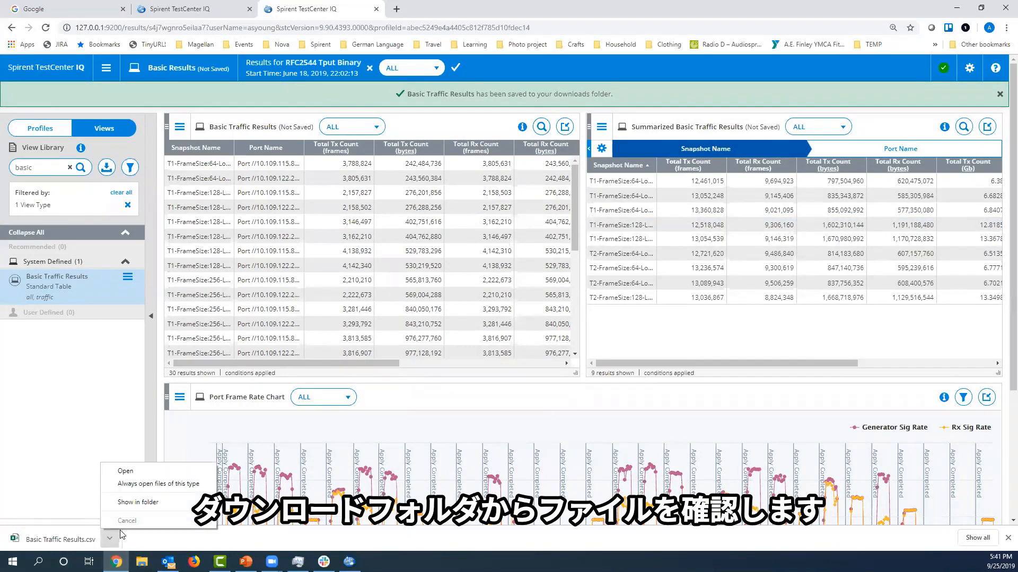
left_click(127, 478)
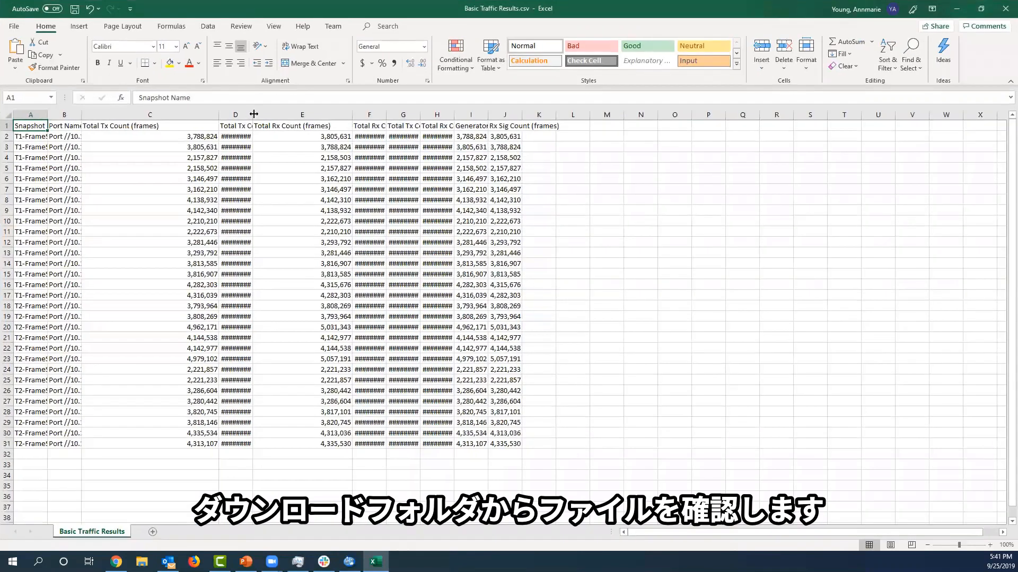
left_click_drag(254, 114, 293, 129)
left_click_drag(426, 115, 621, 114)
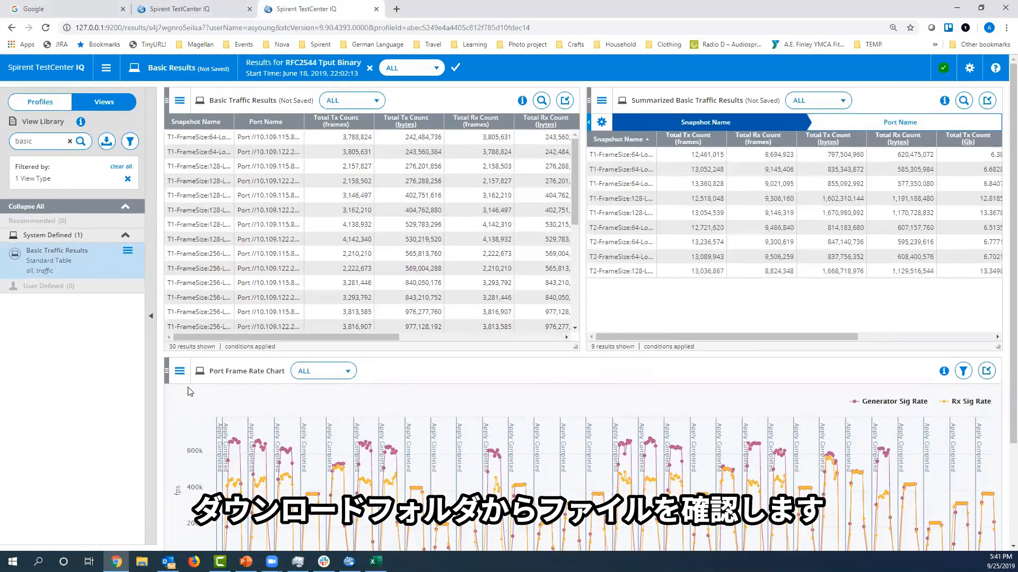
Limit the Port Frame Rate Chart to the snapshot T2-FrameSize:256-Load:48.
scroll(336, 421, "down", 2)
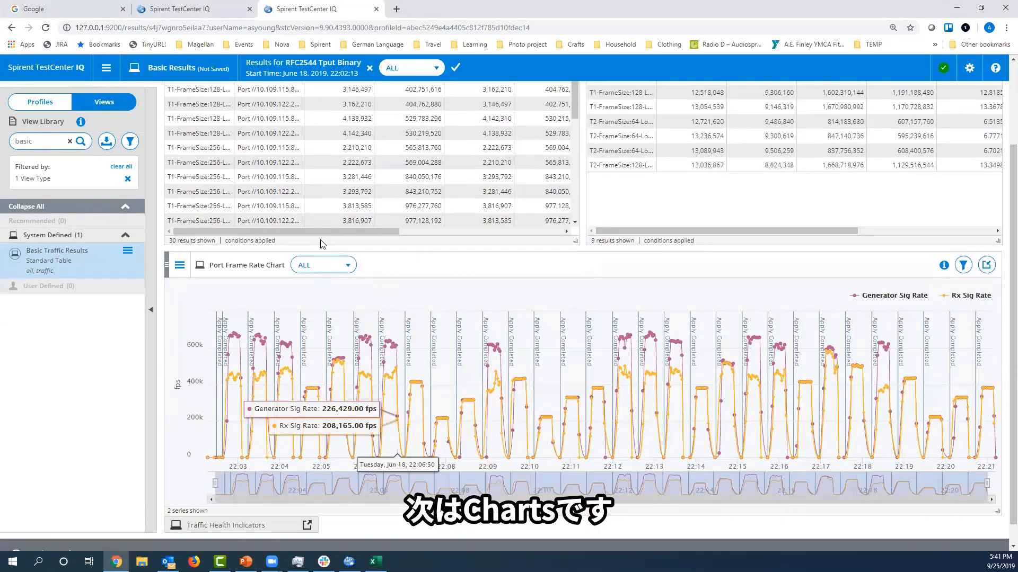
left_click(337, 267)
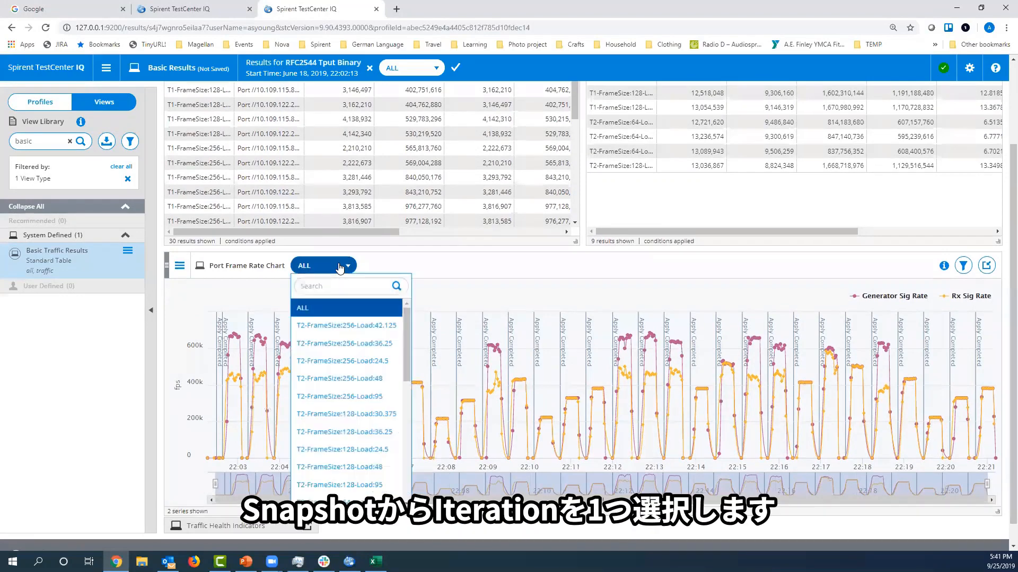
left_click(344, 379)
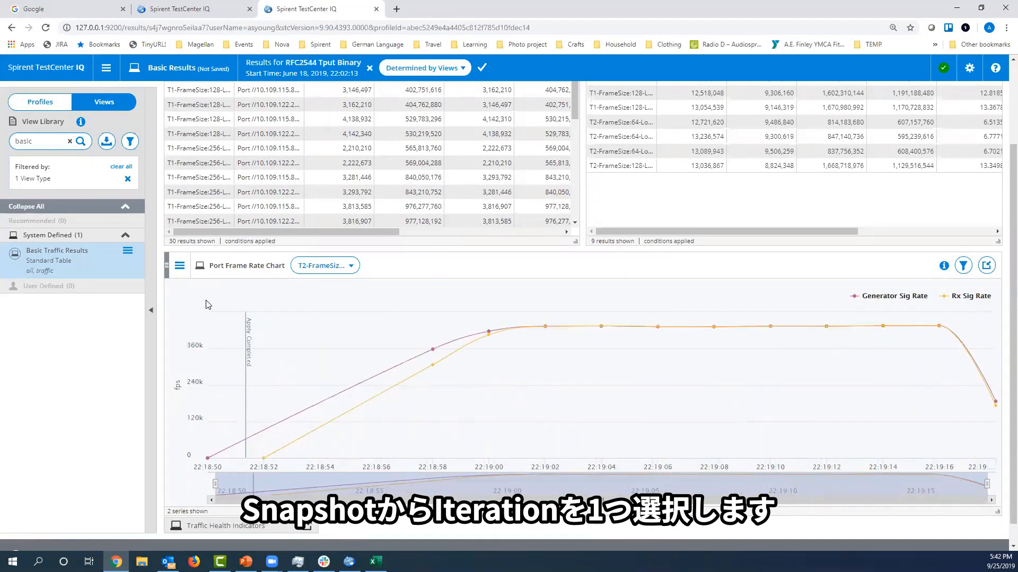
Export the Port Frame Rate Chart as a JPEG image under the file name Port Frame Rate Chart.
left_click(179, 266)
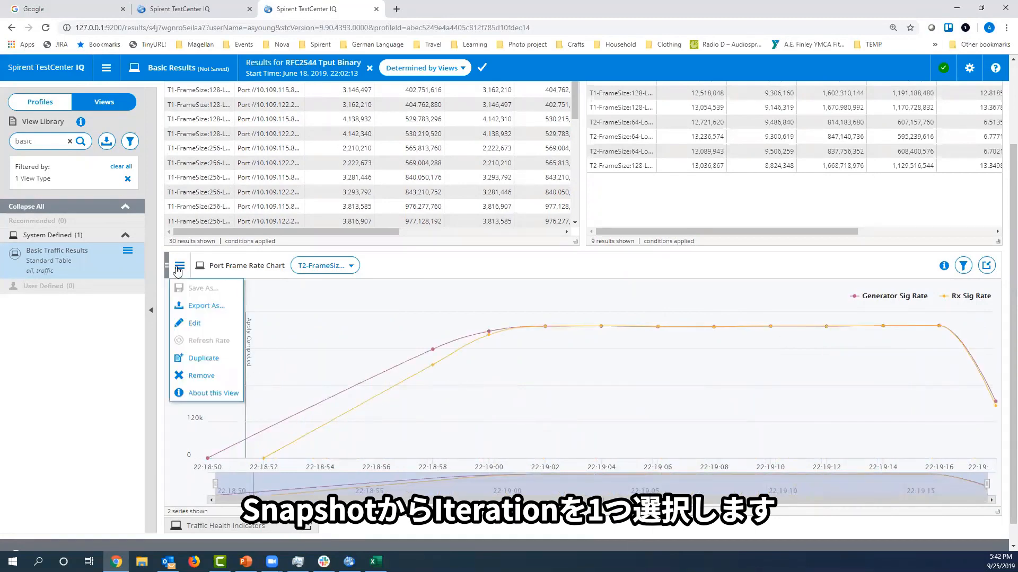
left_click(205, 306)
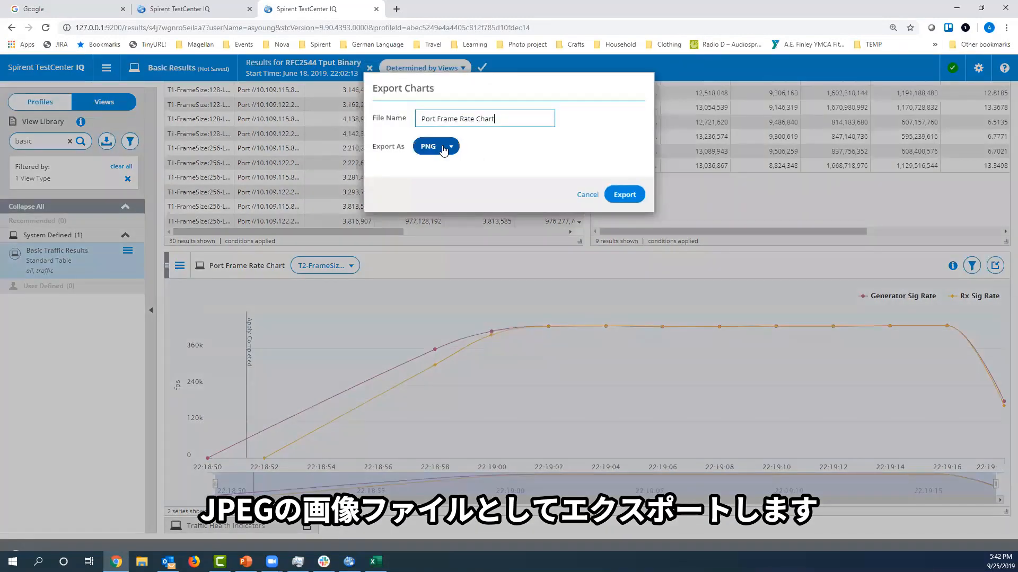
left_click(444, 151)
left_click(438, 180)
left_click(624, 196)
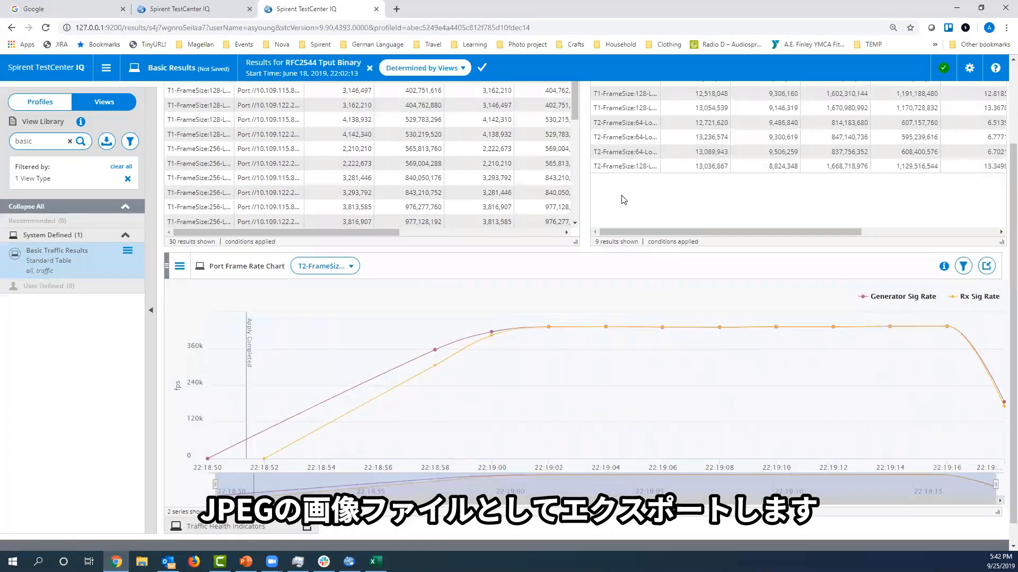
Open the exported Port Frame Rate Chart.jpeg to check the image, and close the viewer.
left_click(57, 541)
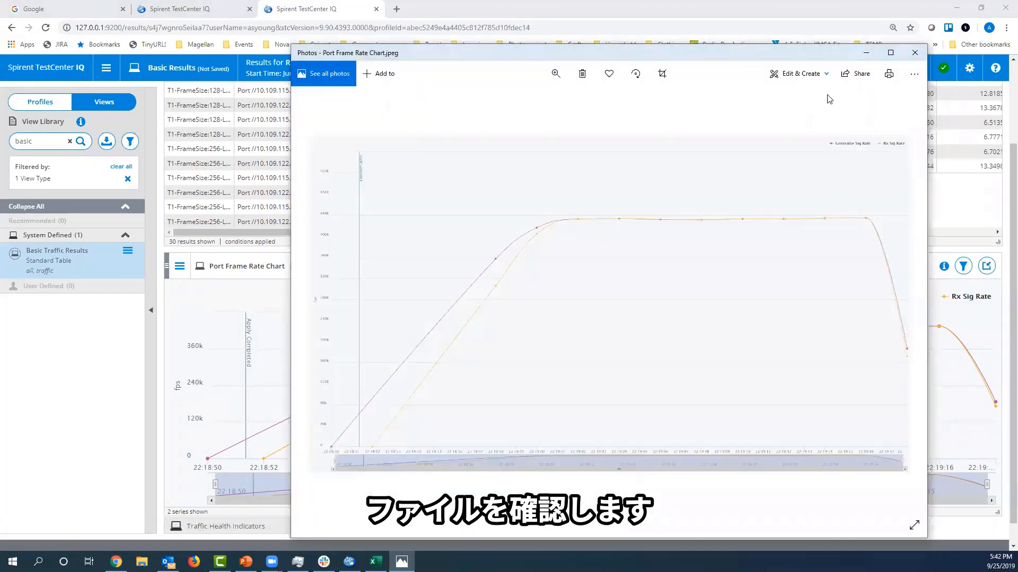
left_click(913, 55)
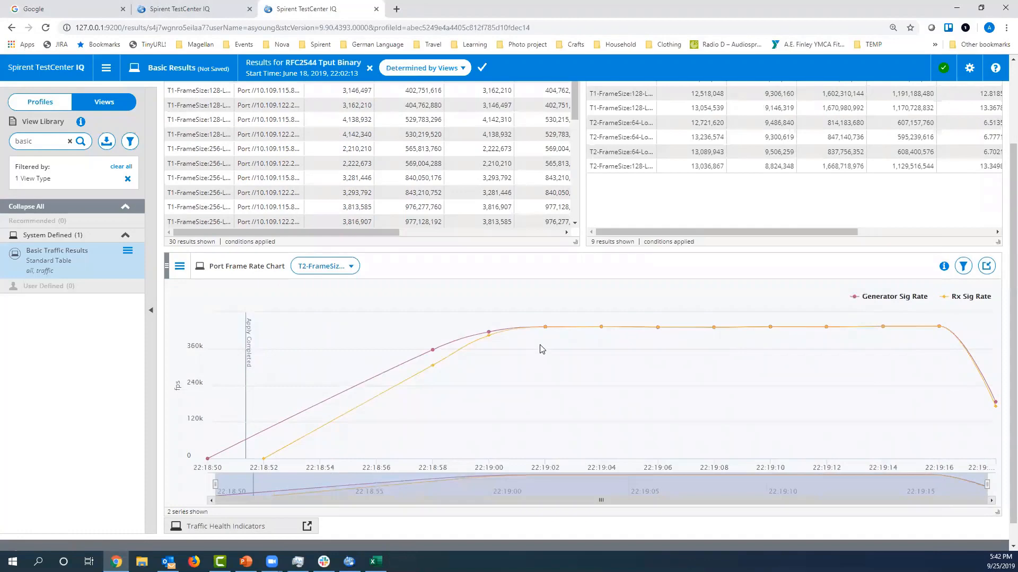
Show the info boxes of the Basic Traffic Results, Summarized Basic Traffic Results and Port Frame Rate Chart views.
scroll(541, 349, "up", 2)
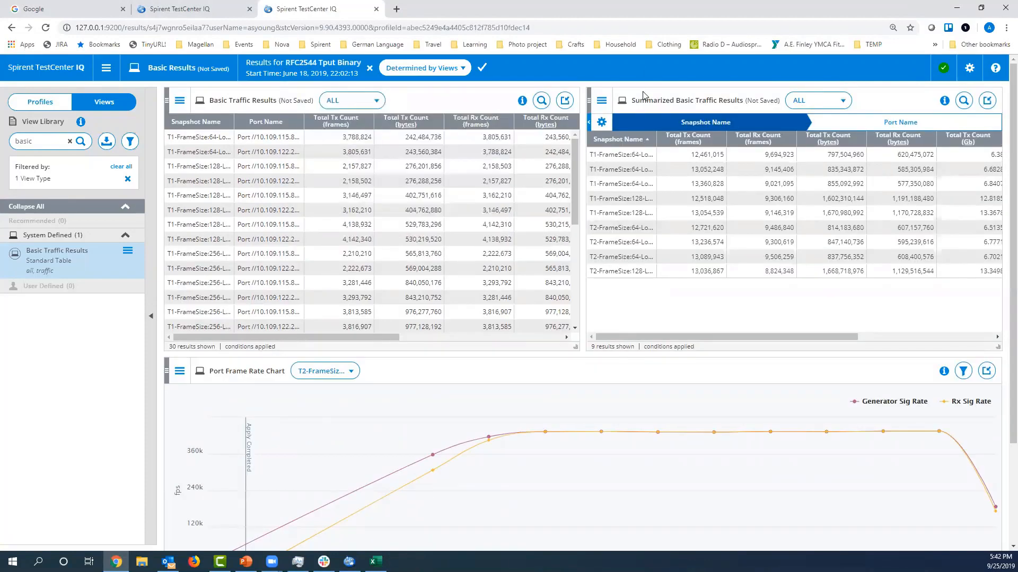
mouse_move(522, 104)
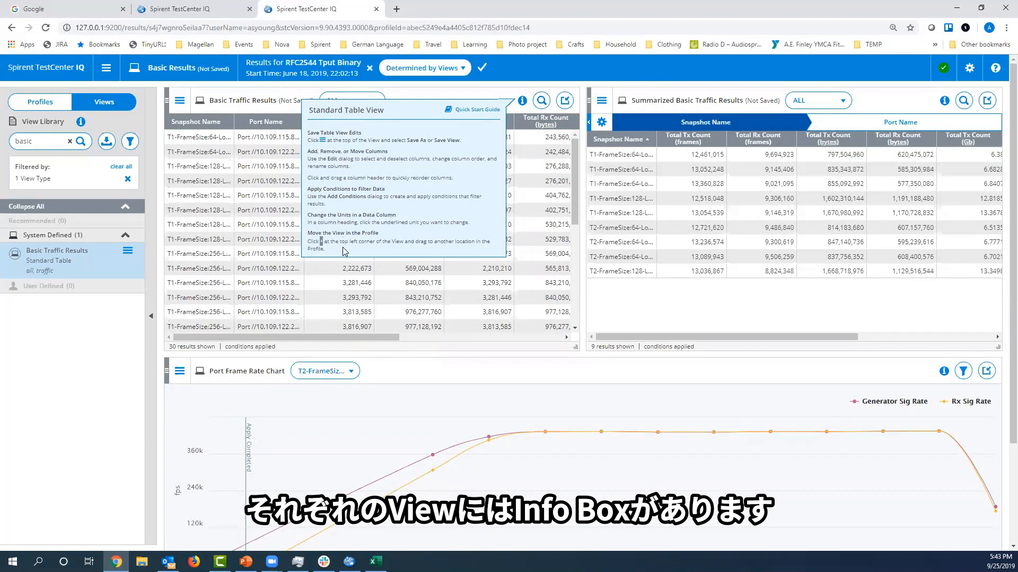
left_click(944, 101)
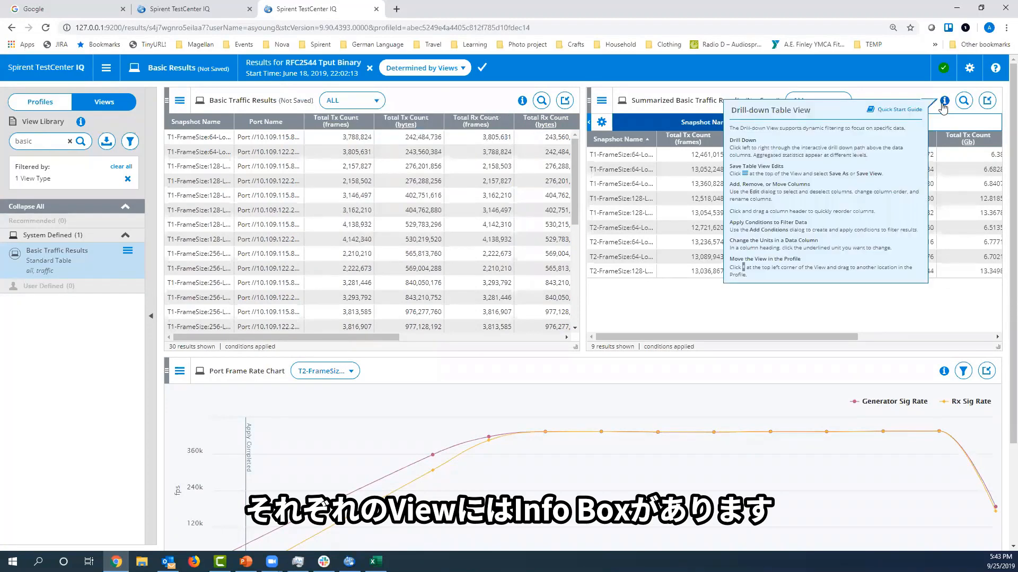
left_click(944, 371)
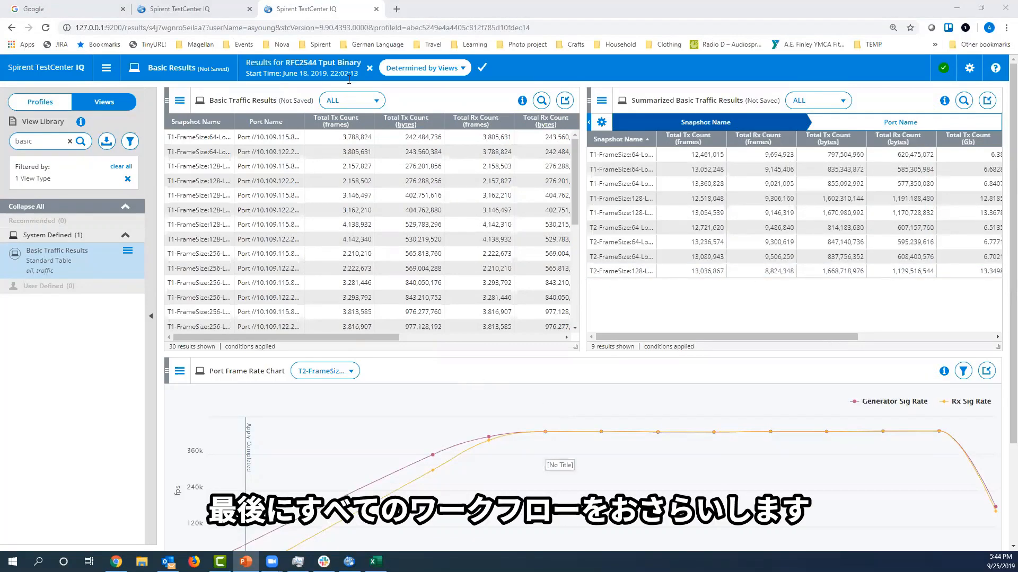
Switch to the browser tab with the BGP Results profile and return to the Results Library, discarding unsaved changes.
left_click(207, 8)
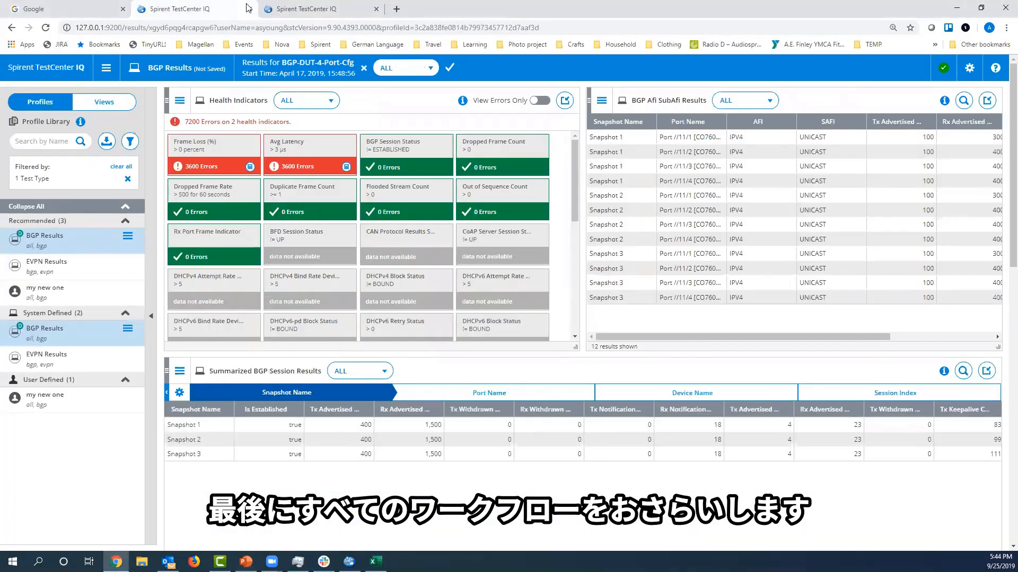
left_click(107, 68)
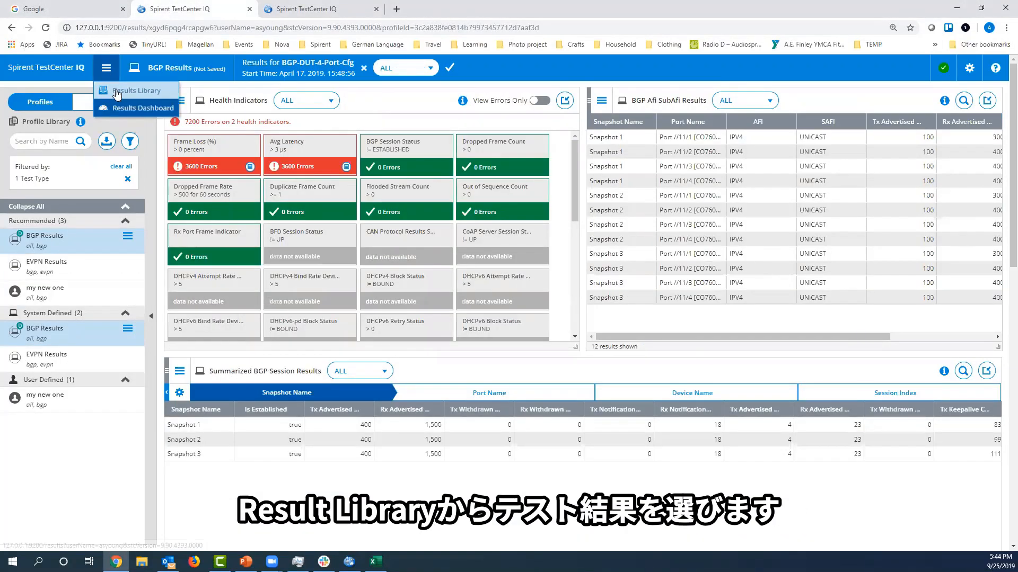
left_click(118, 92)
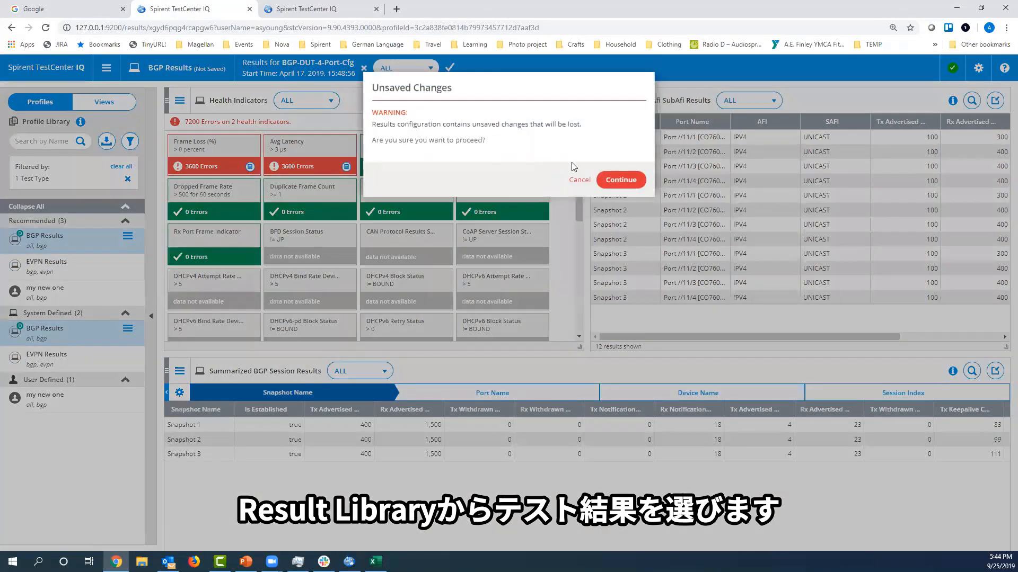
left_click(617, 180)
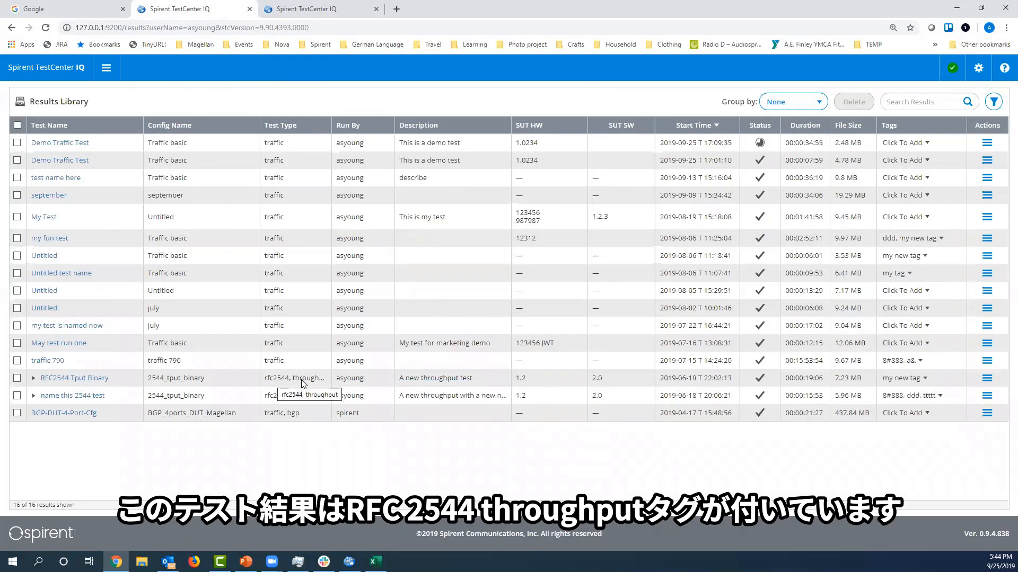
Expand and collapse the RFC2544 Tput Binary entry in the Results Library, and open its results in the default profile.
left_click(33, 379)
left_click(33, 379)
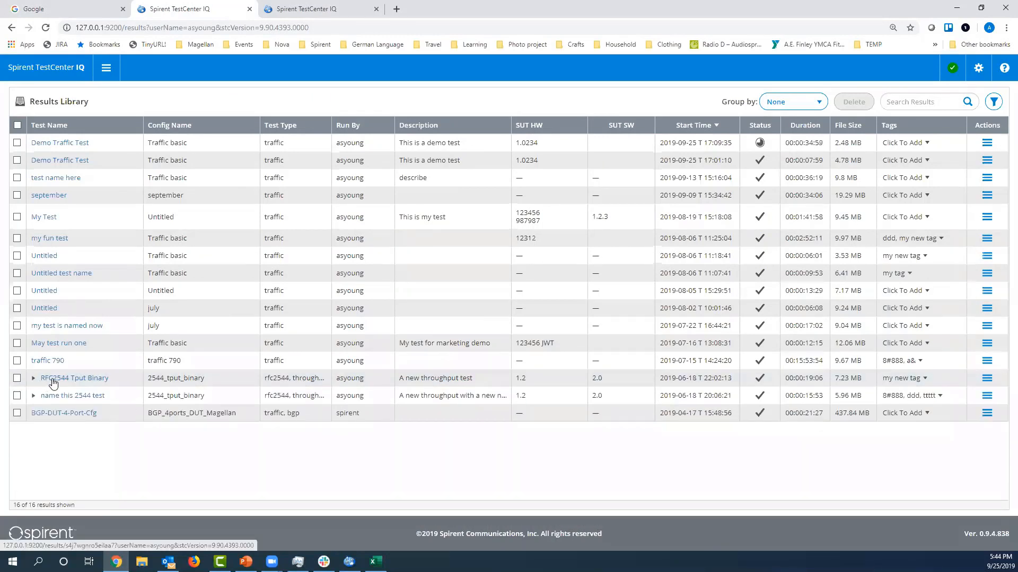
left_click(50, 379)
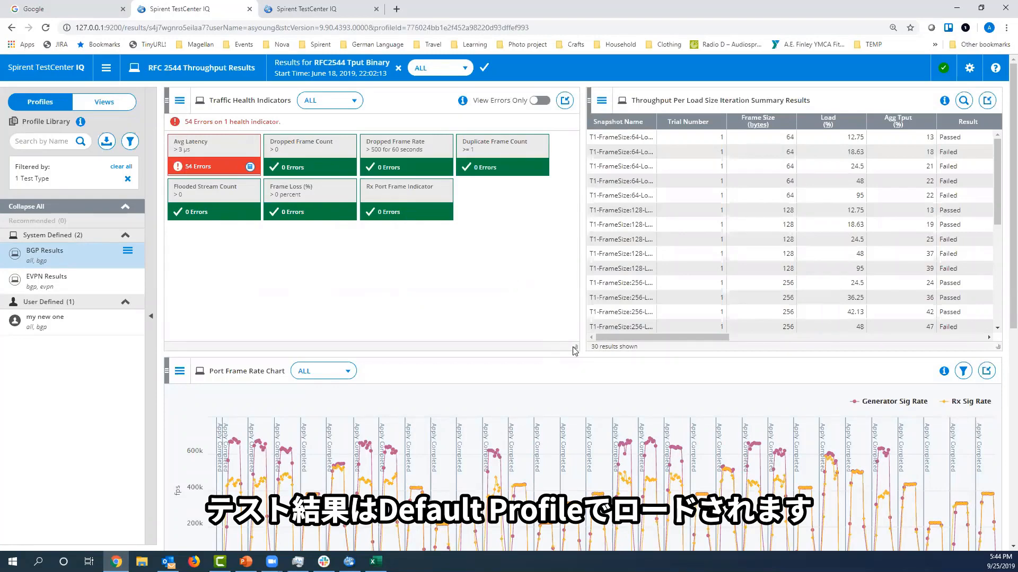
Shorten the Traffic Health Indicators view to just below its indicator tiles and look over the profile's other charts and tables.
left_click_drag(572, 347, 575, 247)
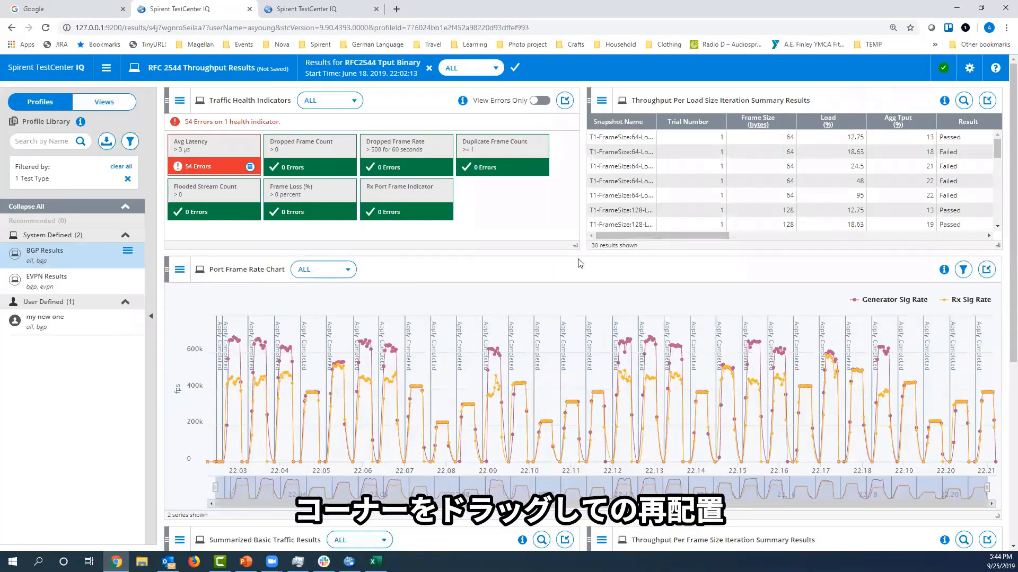
scroll(679, 396, "down", 6)
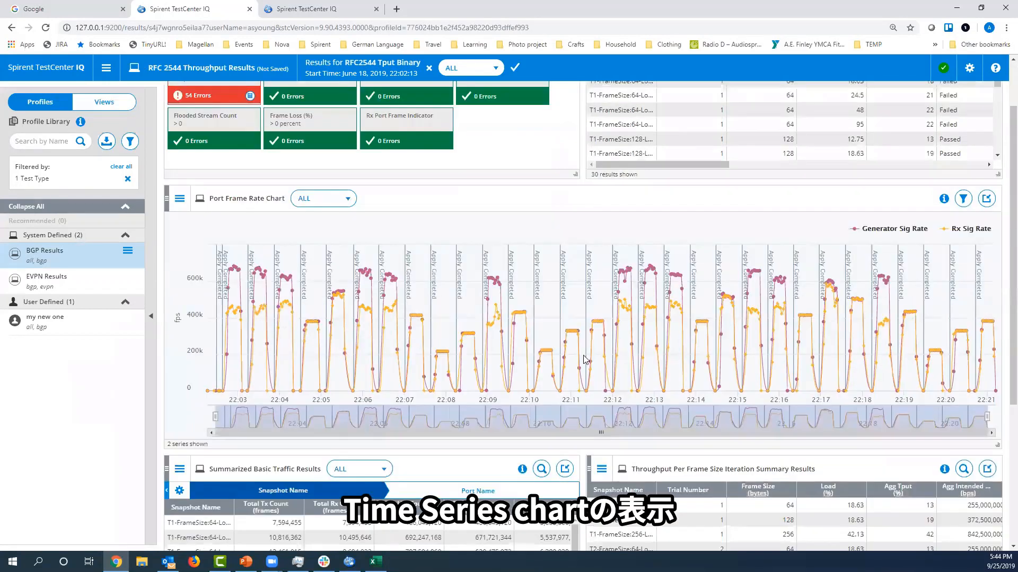
scroll(694, 400, "up", 6)
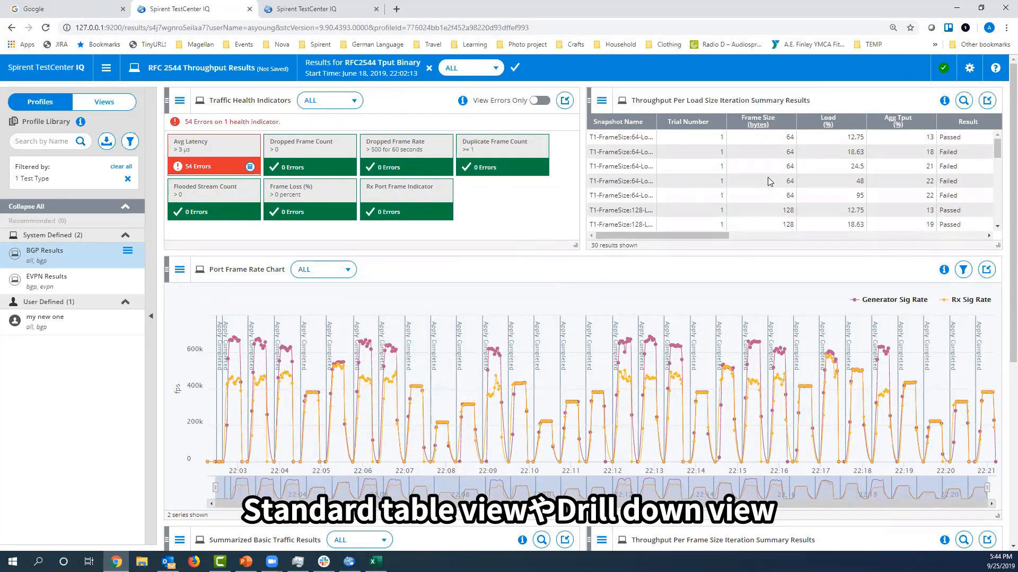
scroll(546, 405, "down", 3)
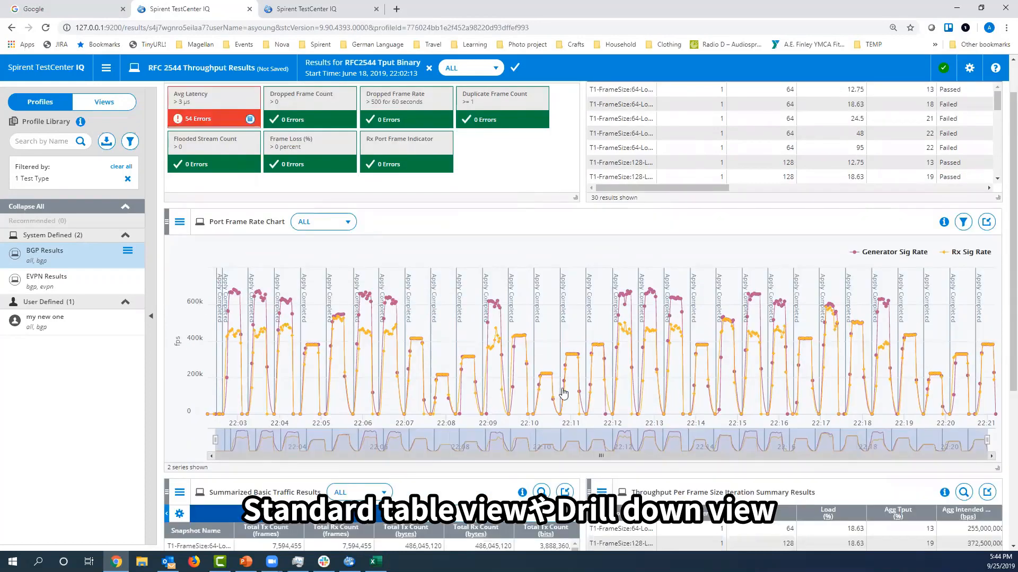
scroll(569, 383, "down", 3)
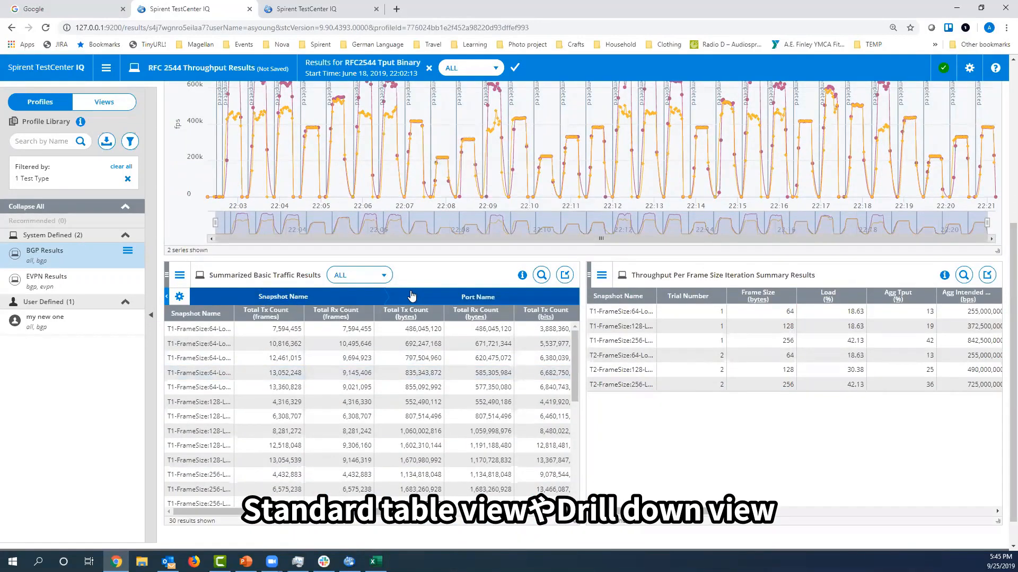
Filter the View Library to XY Chart views and add ThroughPut: Trial Series to the profile directly below the Port Frame Rate Chart.
left_click(98, 103)
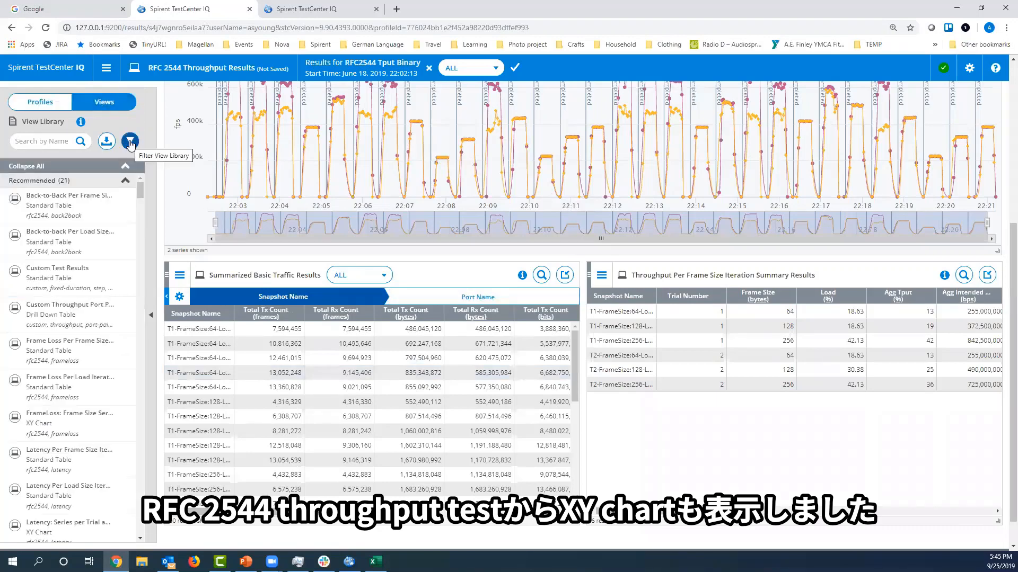
left_click(130, 142)
left_click(165, 196)
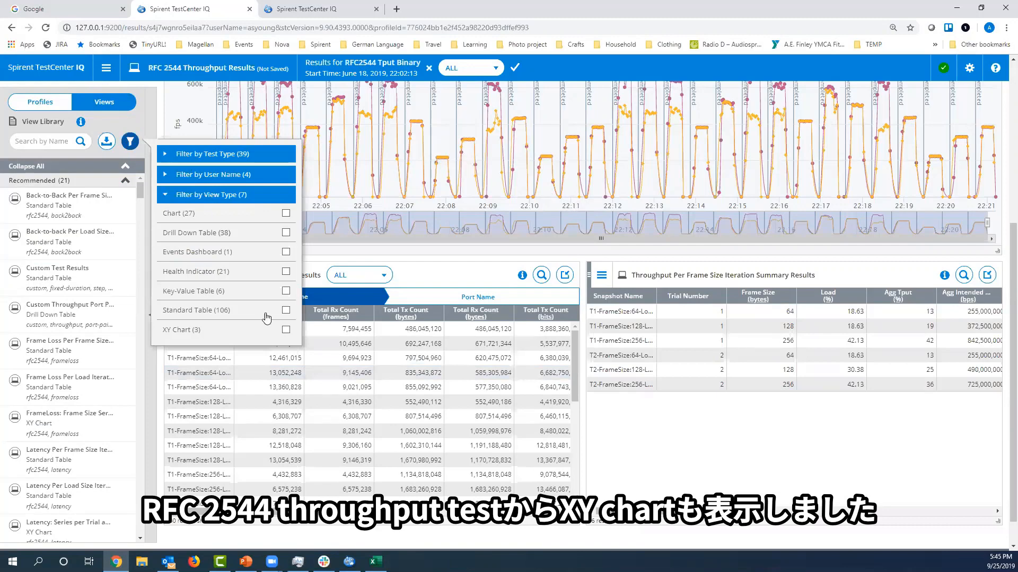
left_click(285, 331)
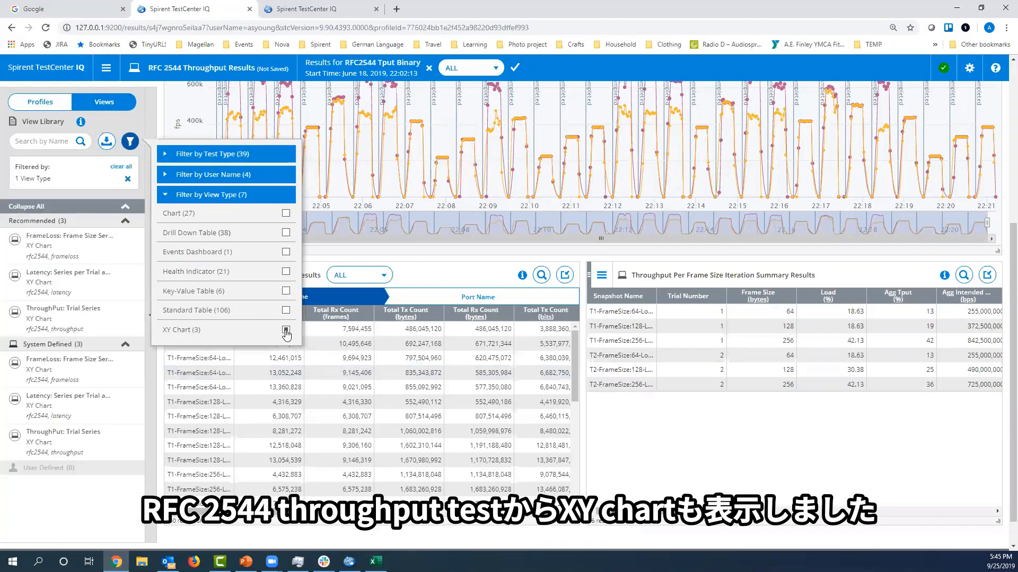
left_click(57, 267)
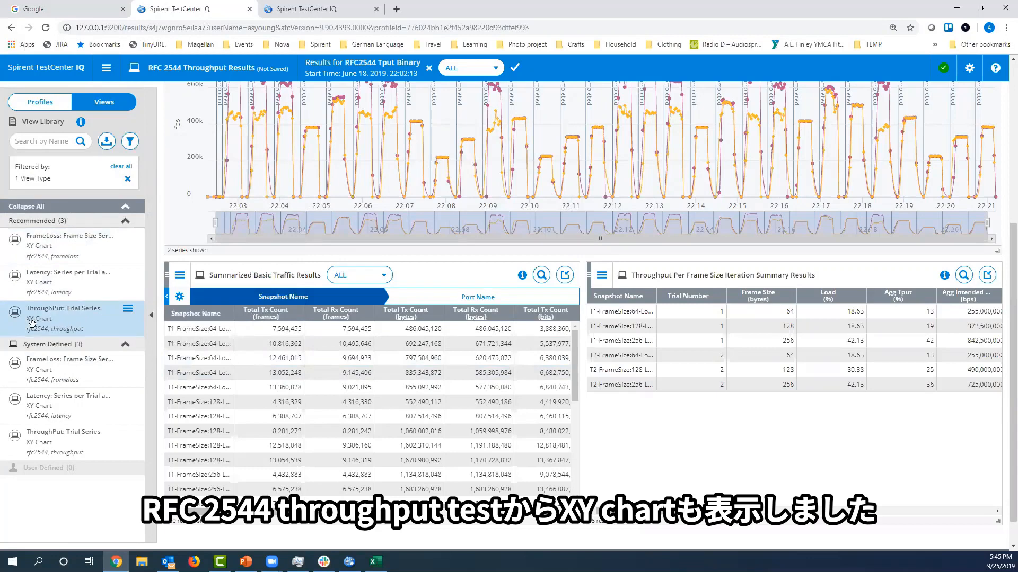
left_click_drag(32, 323, 340, 285)
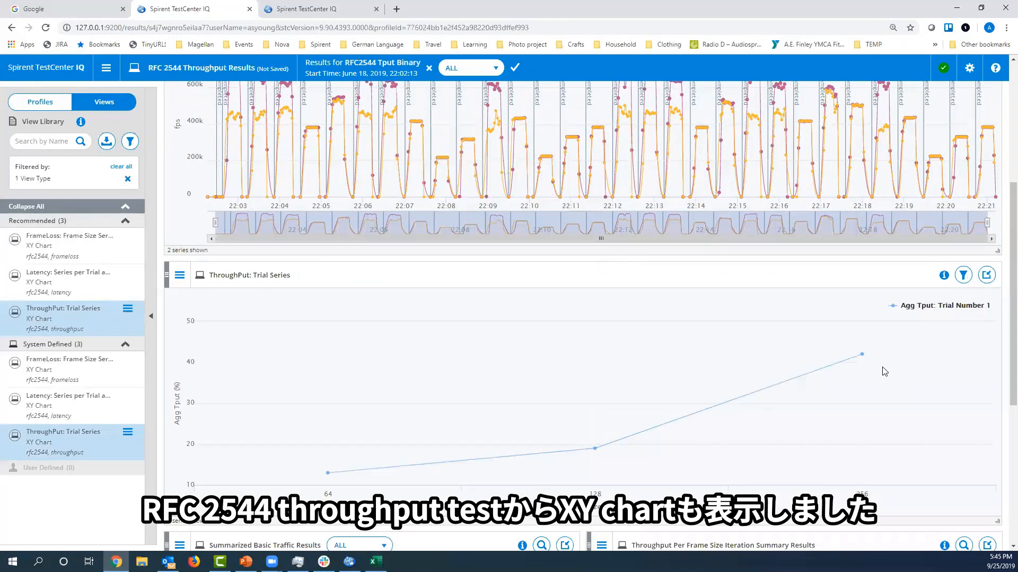